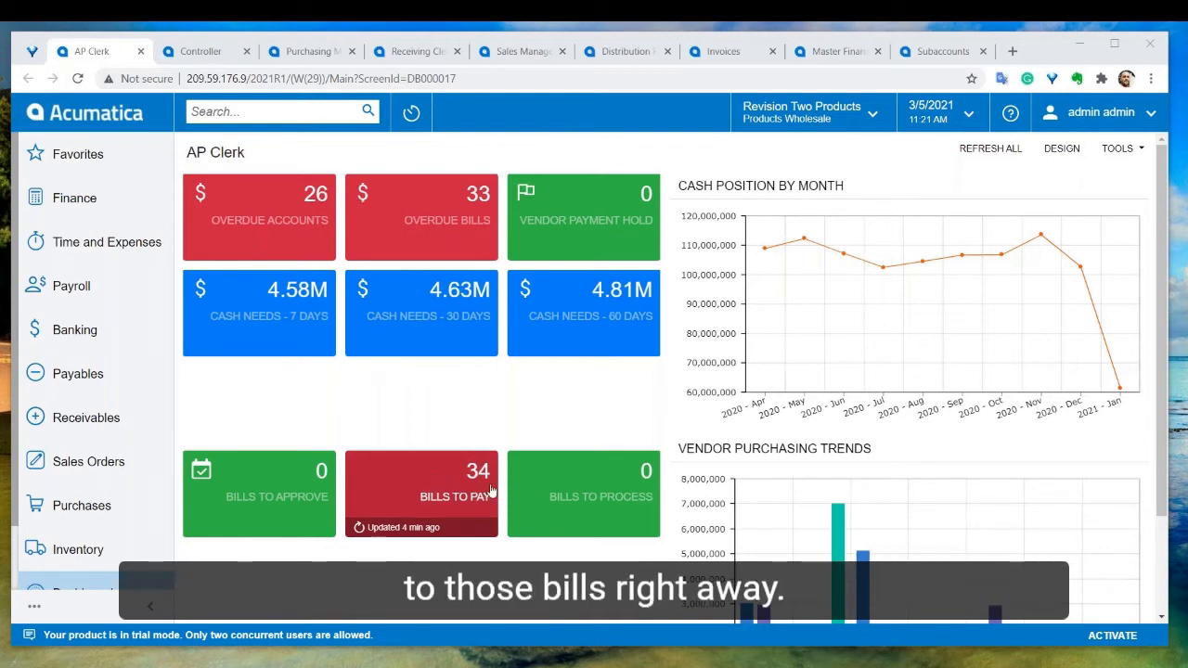
Switch between the Controller and Purchasing Manager dashboards to review their tiles and charts
{"action": "mouse_move", "coordinate": [844, 548]}
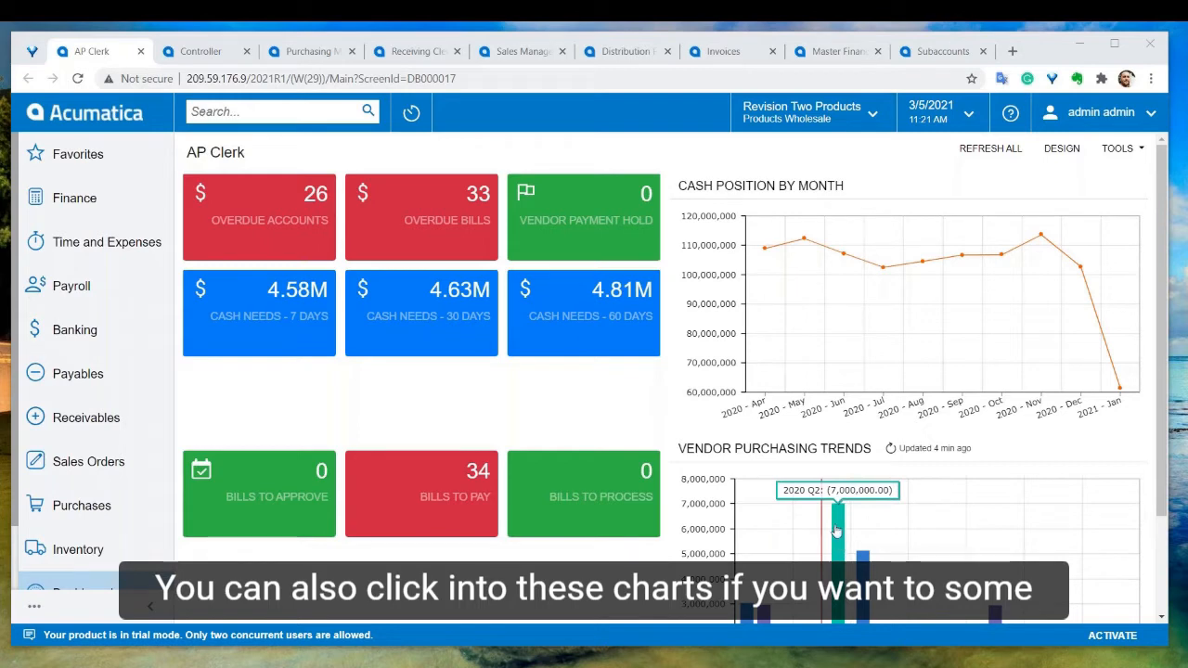
{"action": "left_click", "coordinate": [200, 52]}
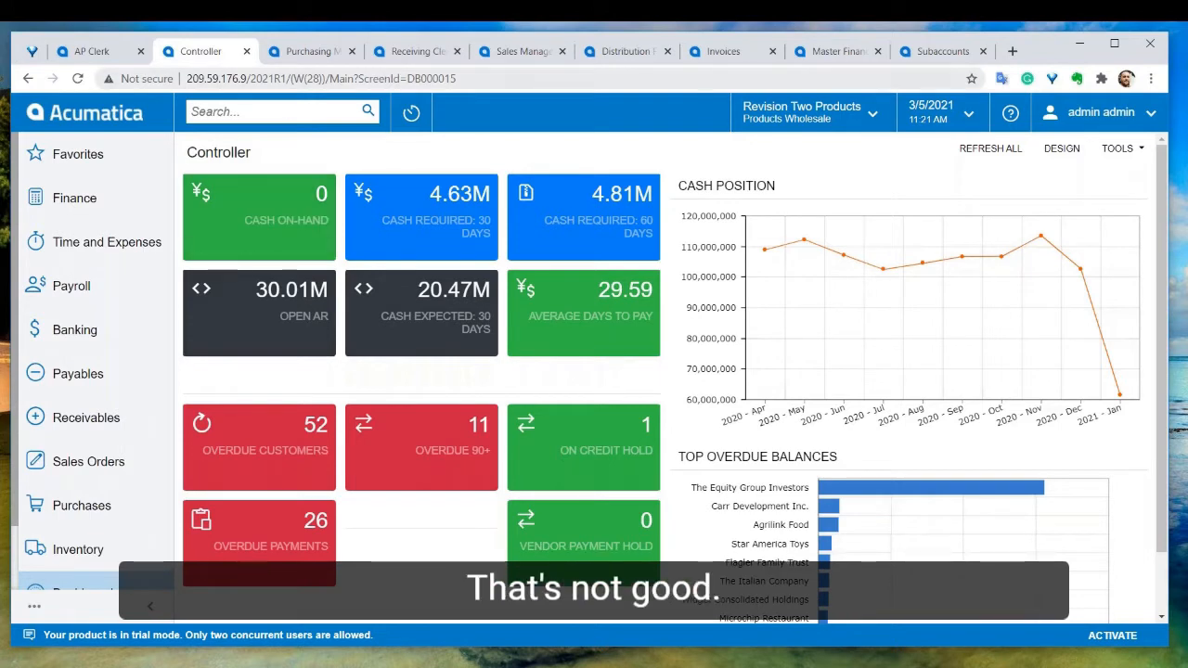
{"action": "left_click", "coordinate": [306, 51]}
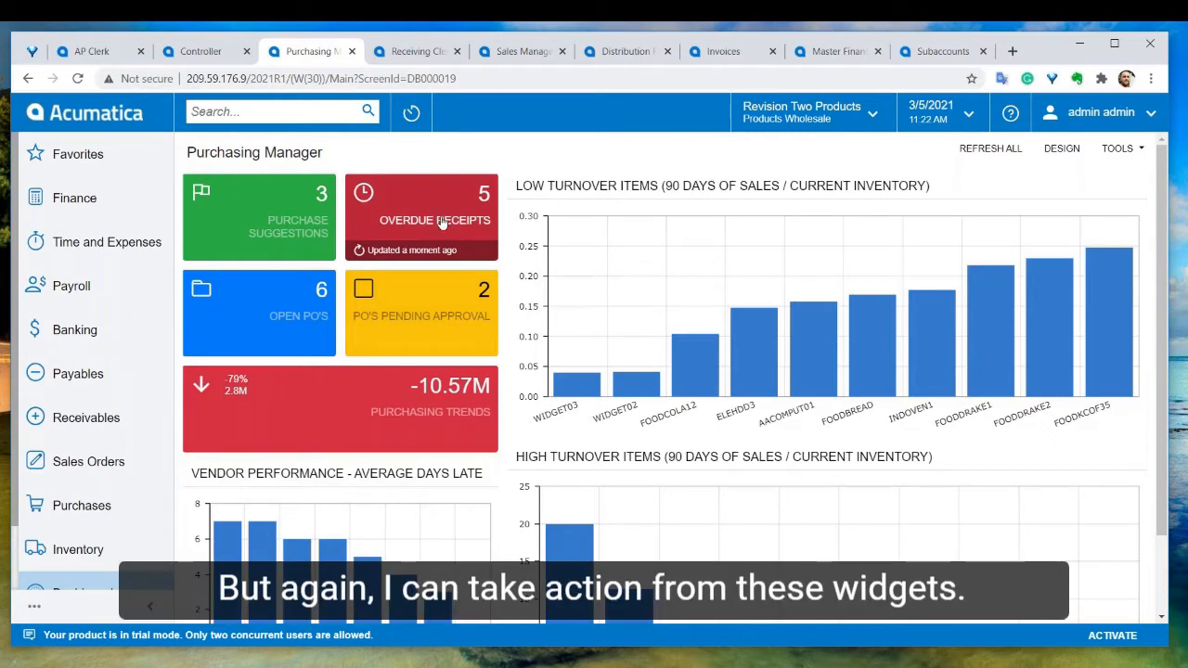
{"action": "left_click", "coordinate": [1060, 148]}
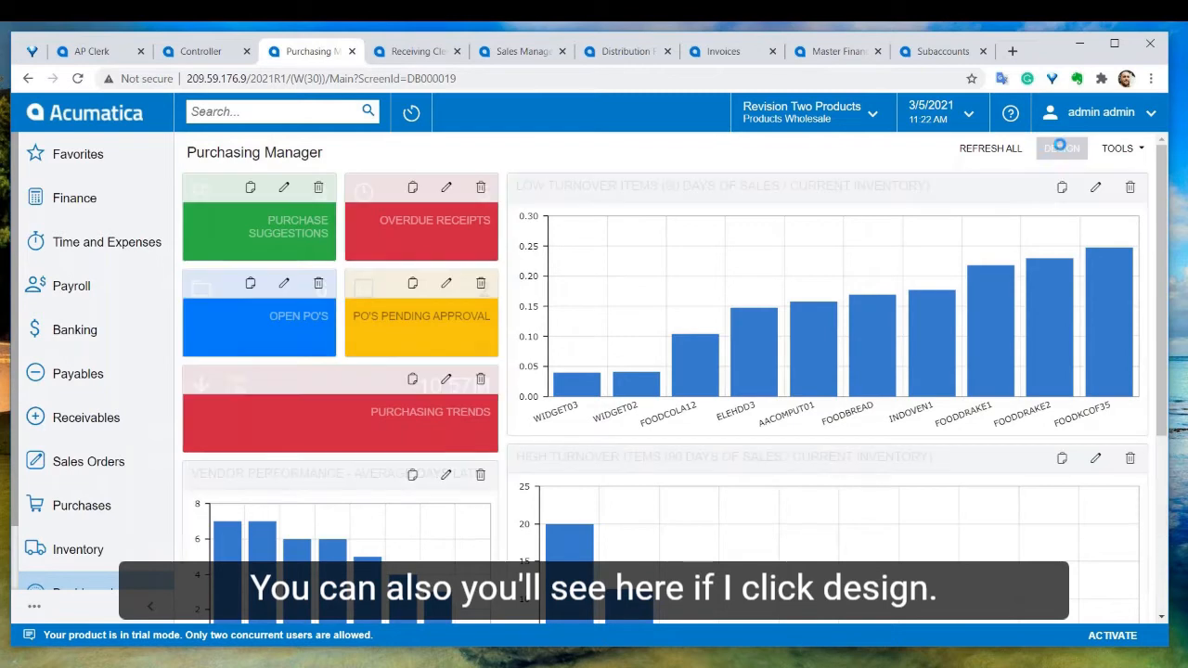
{"action": "scroll", "coordinate": [655, 494], "scroll_direction": "down", "scroll_amount": 1}
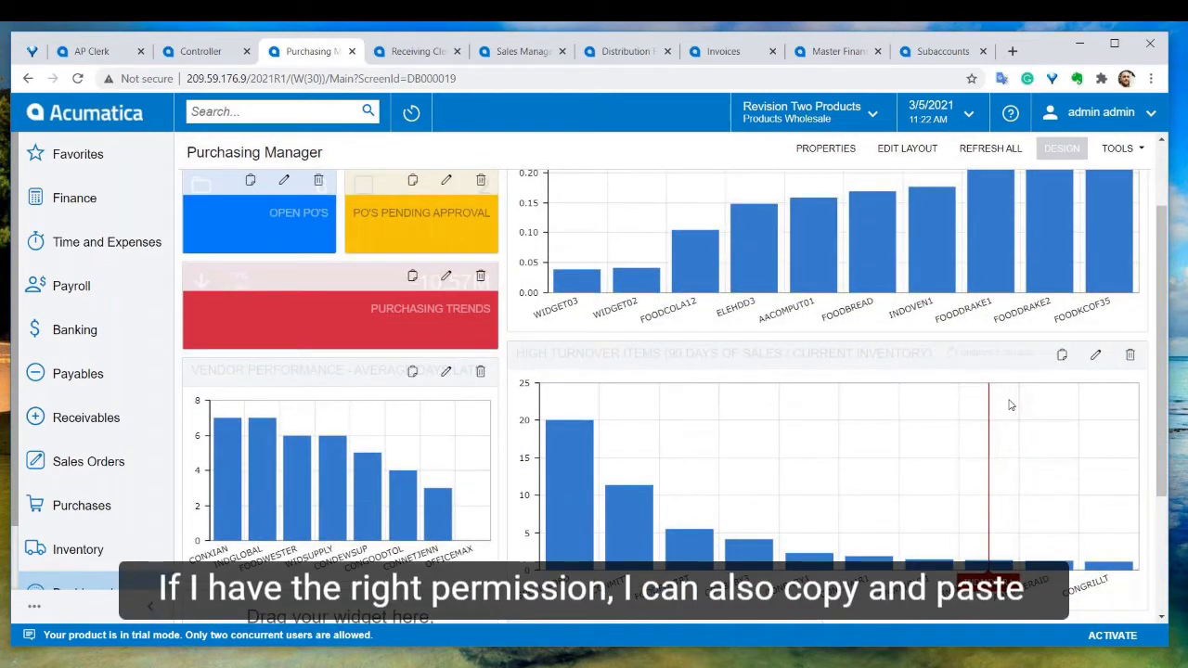
{"action": "scroll", "coordinate": [1006, 387], "scroll_direction": "down", "scroll_amount": 1}
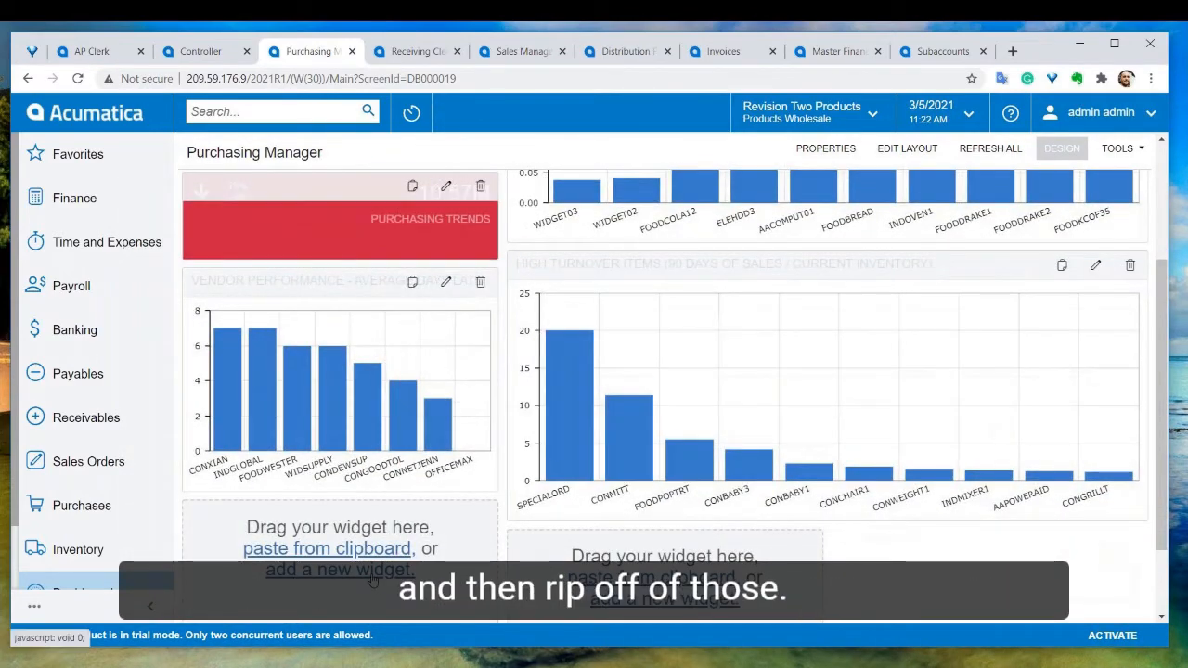
{"action": "left_click", "coordinate": [339, 569]}
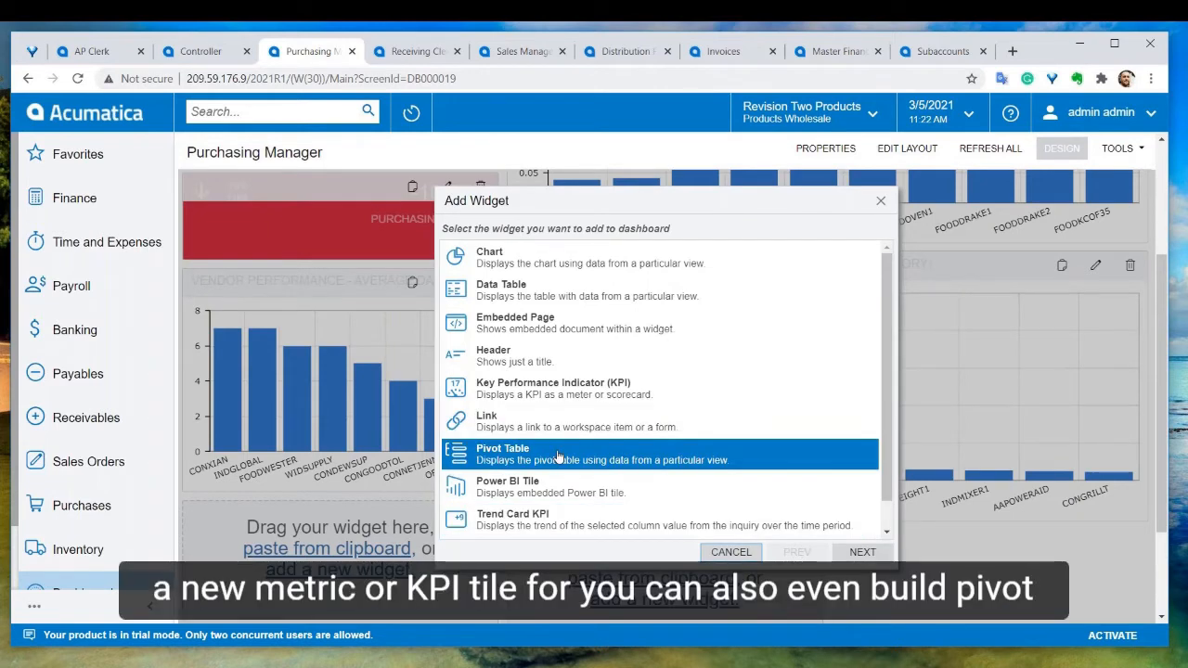
{"action": "left_click", "coordinate": [506, 285]}
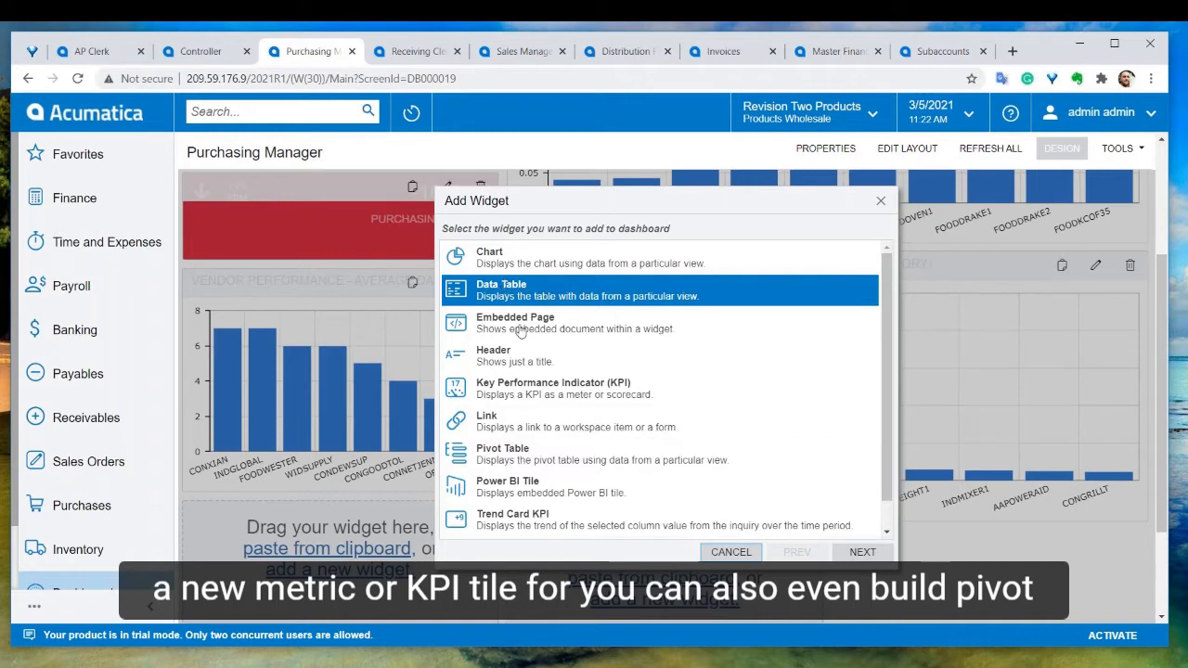
{"action": "left_click", "coordinate": [519, 364]}
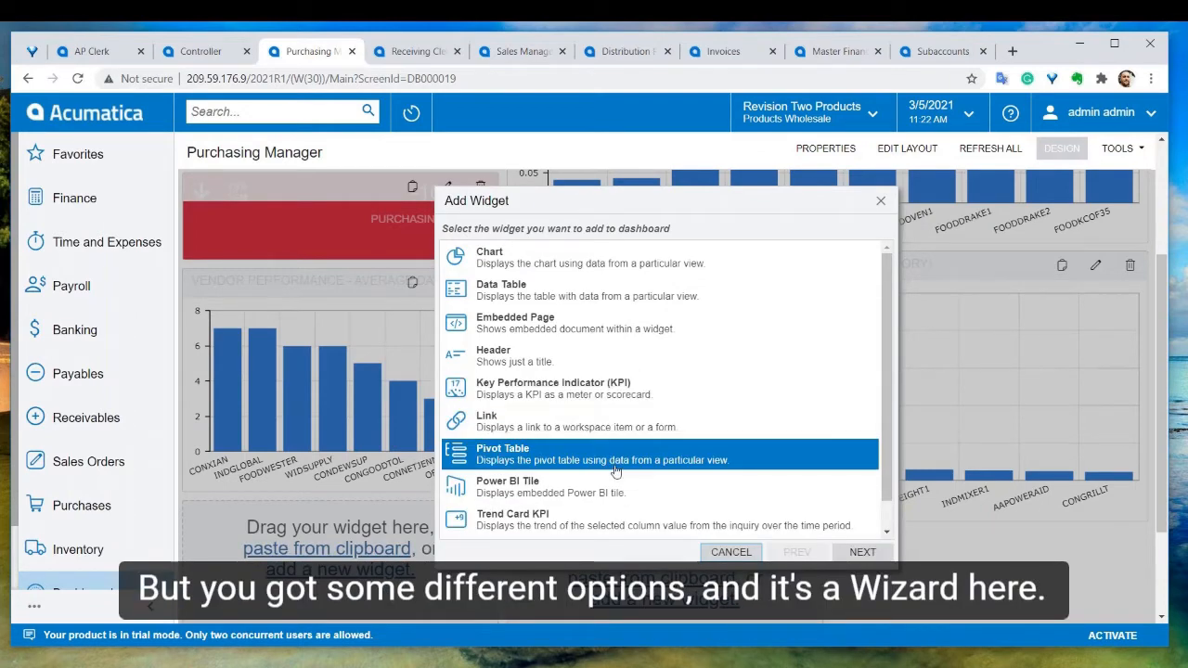
{"action": "left_click", "coordinate": [733, 552]}
{"action": "left_click", "coordinate": [1061, 148]}
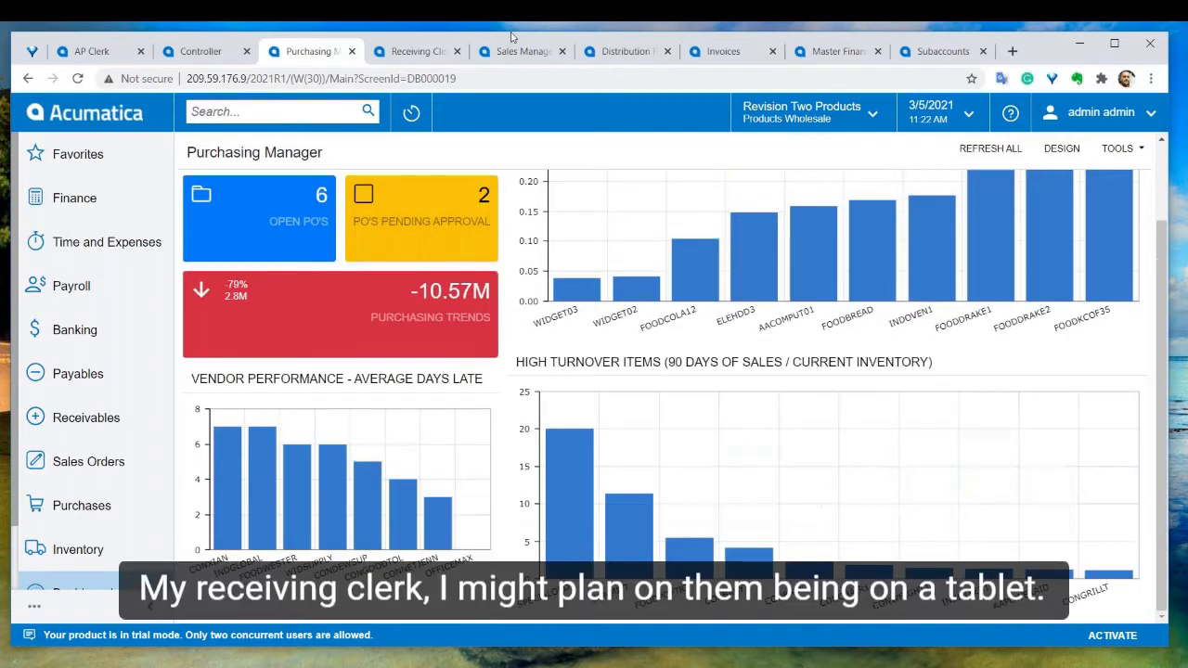
Open the Receiving Clerk dashboard and collapse the navigation menu to its compact icon view
{"action": "left_click", "coordinate": [397, 52]}
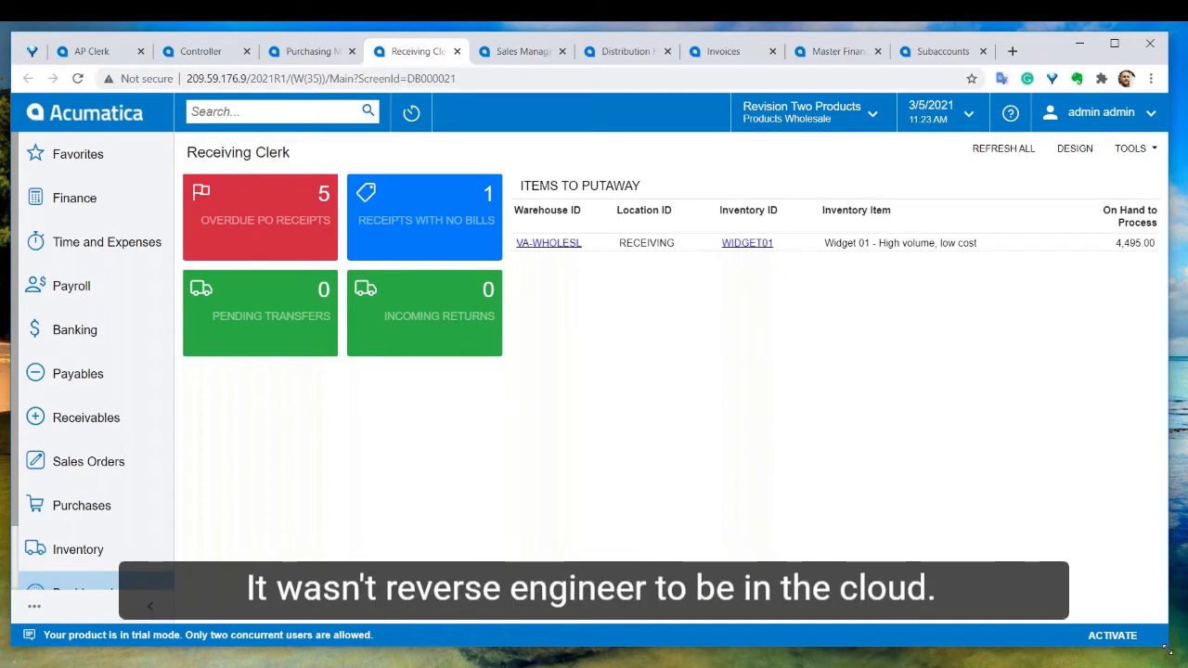
{"action": "left_click_drag", "start_coordinate": [1168, 650], "coordinate": [737, 663]}
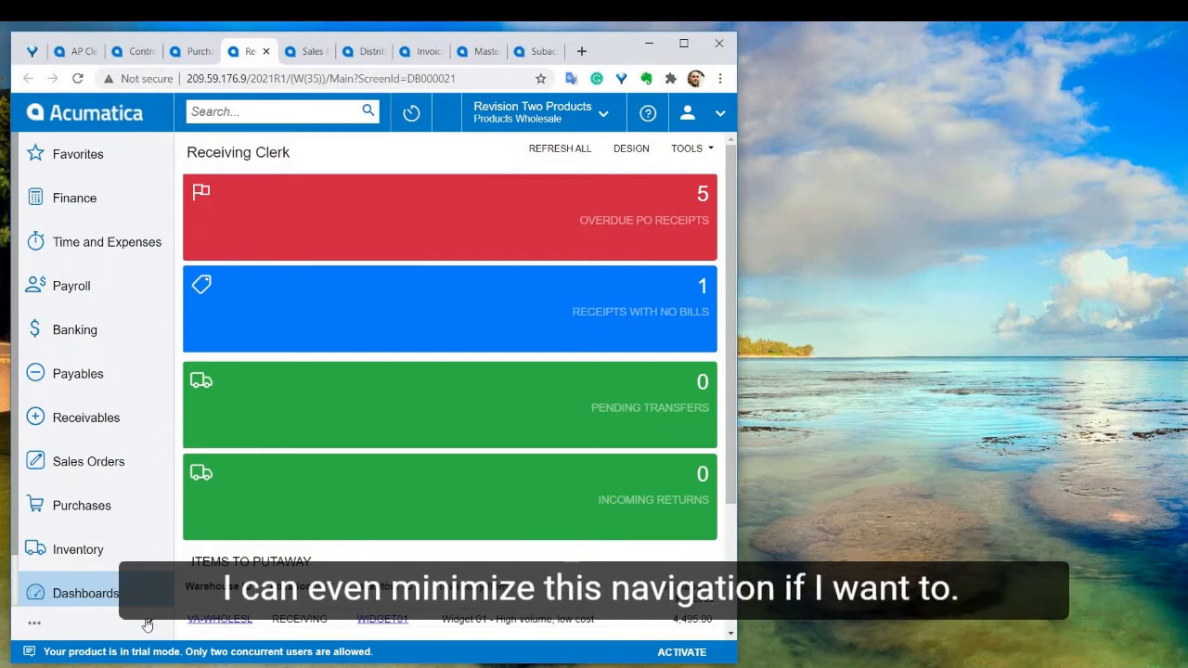
{"action": "left_click", "coordinate": [147, 626]}
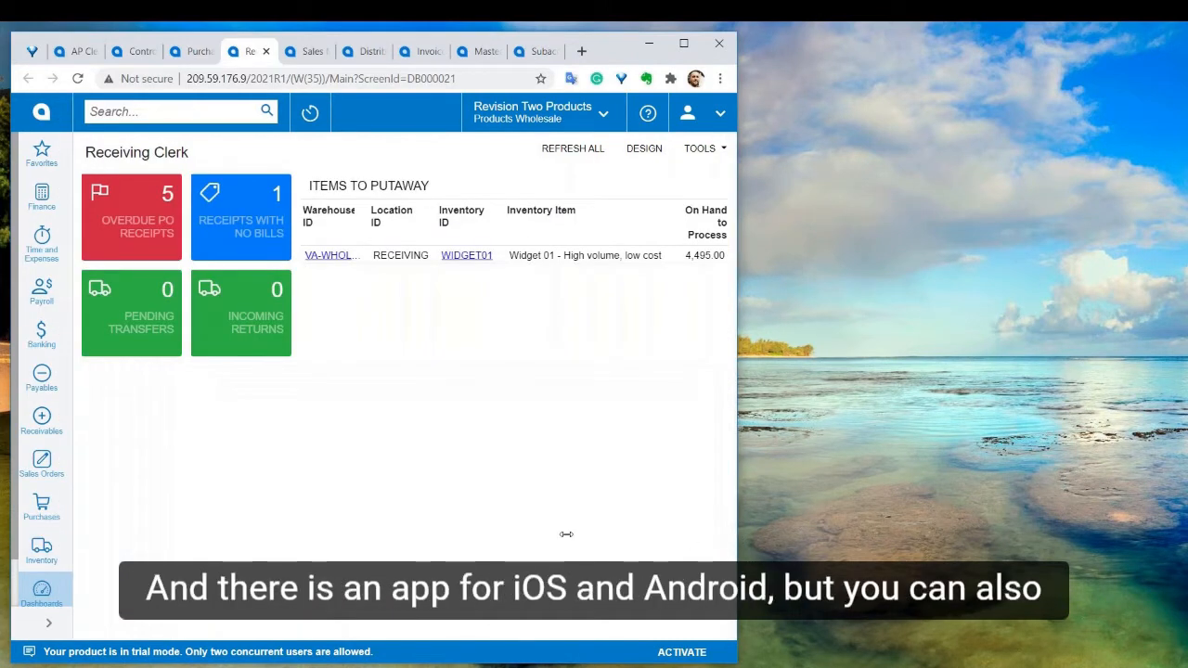
{"action": "left_click_drag", "start_coordinate": [566, 535], "coordinate": [1109, 507]}
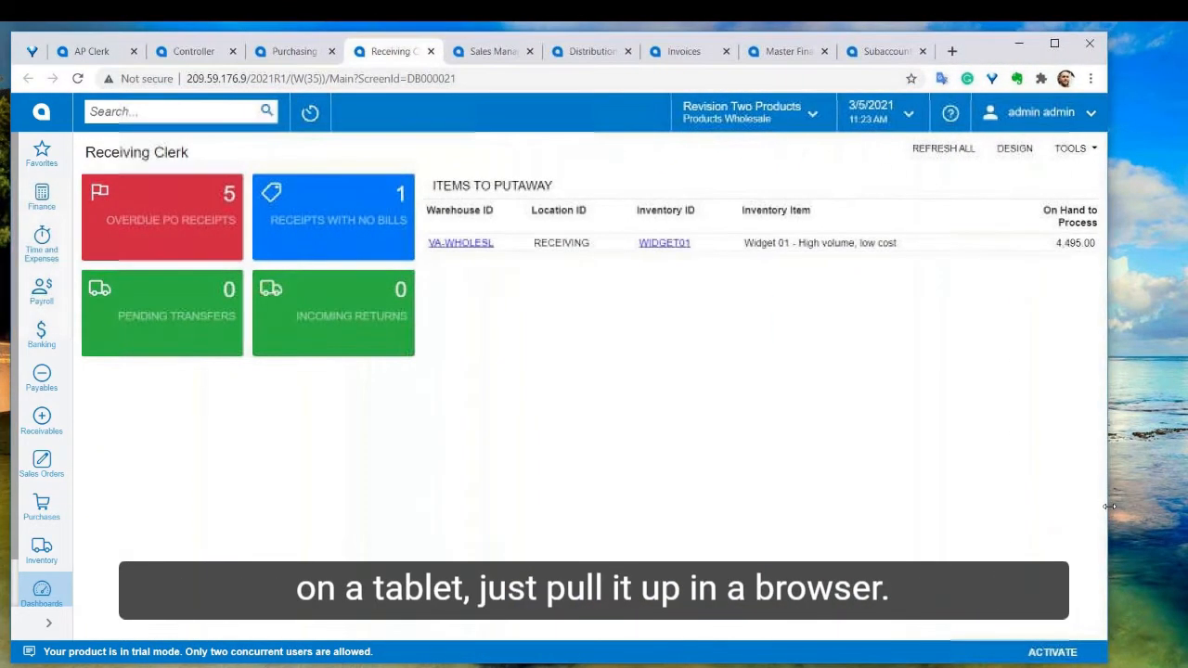
Open the Sales Manager dashboard and show the legend of the team's sales bookings chart
{"action": "left_click", "coordinate": [493, 53]}
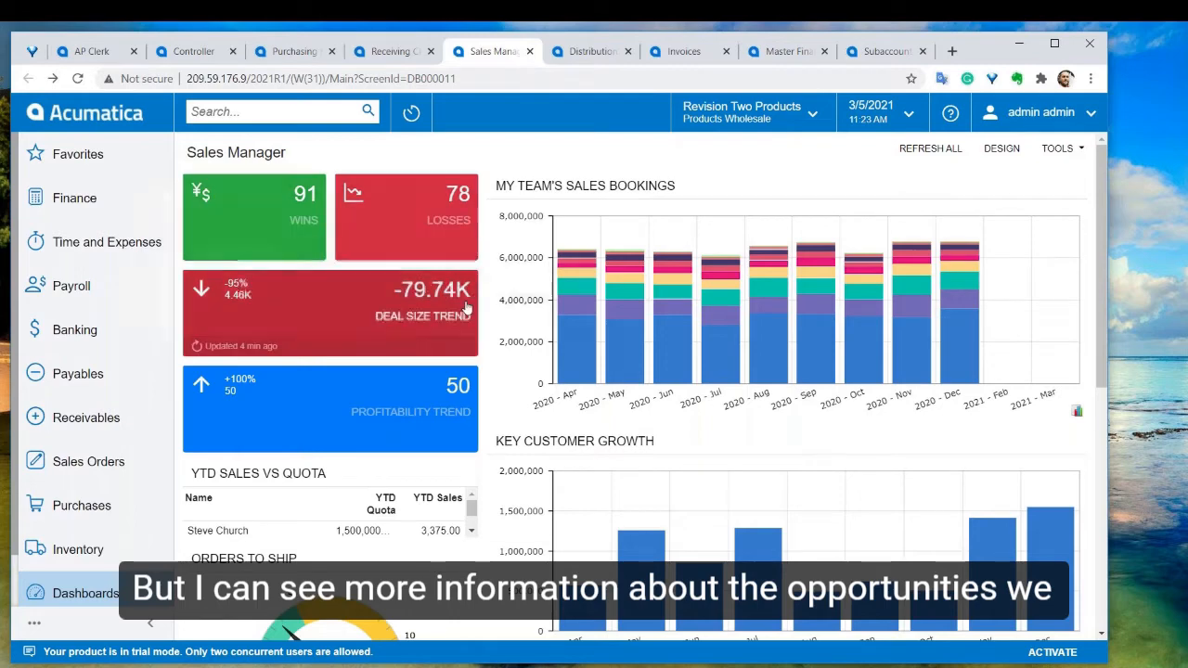
{"action": "scroll", "coordinate": [467, 308], "scroll_direction": "down", "scroll_amount": 2}
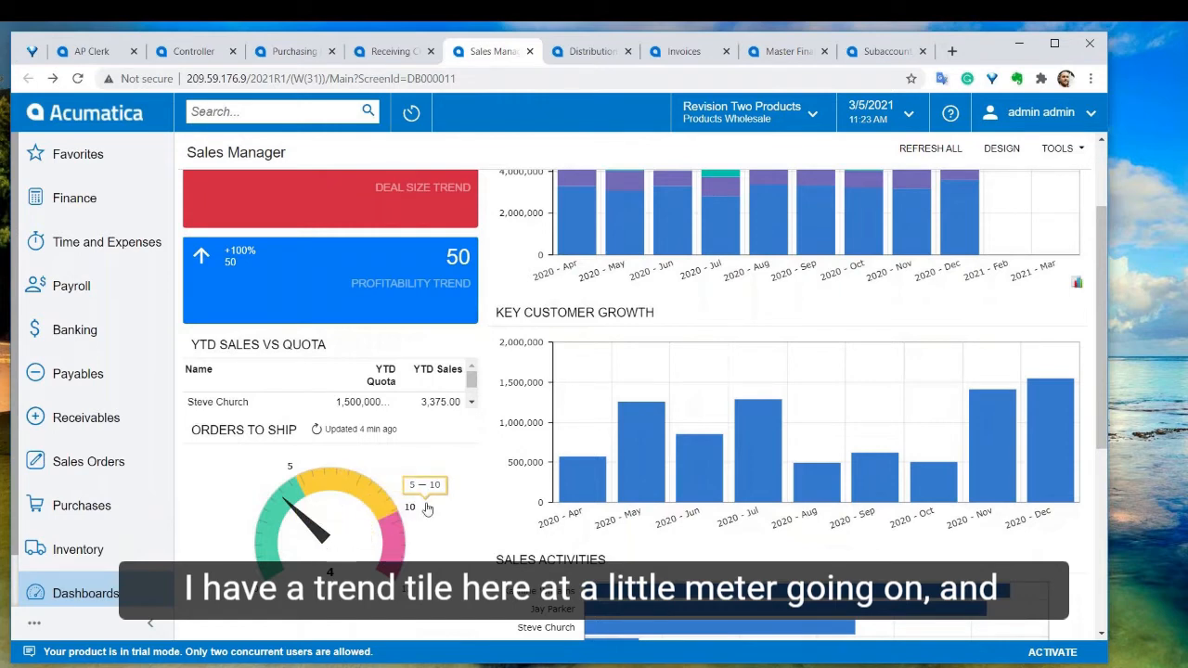
{"action": "scroll", "coordinate": [408, 506], "scroll_direction": "up", "scroll_amount": 2}
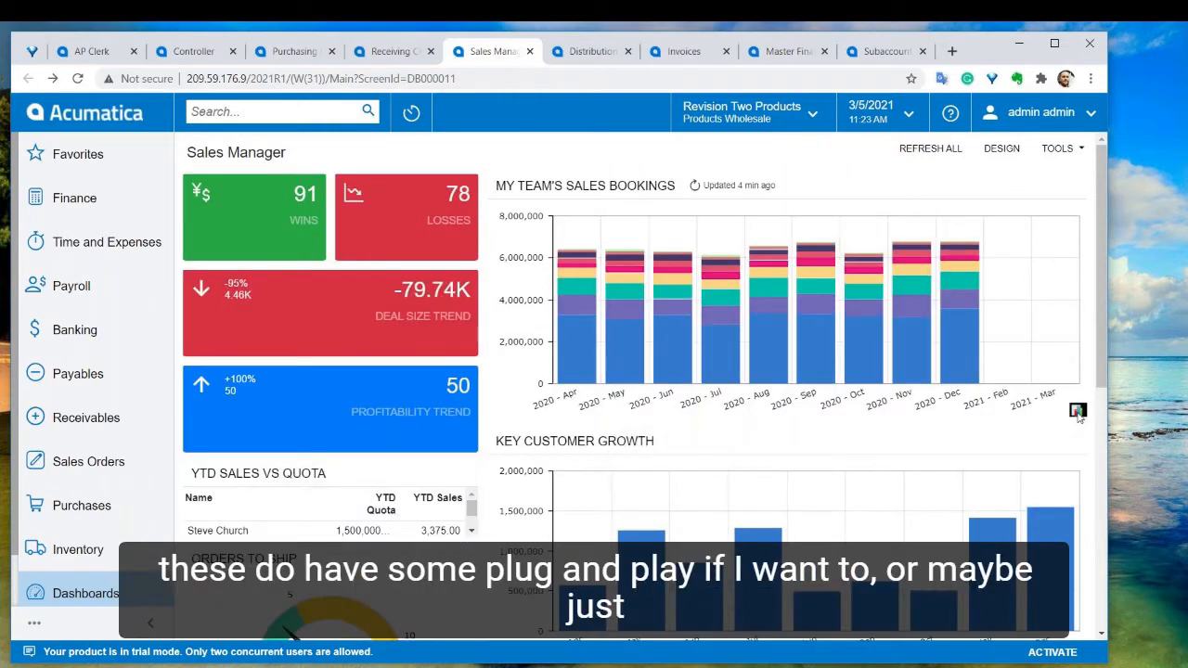
{"action": "left_click", "coordinate": [1077, 411]}
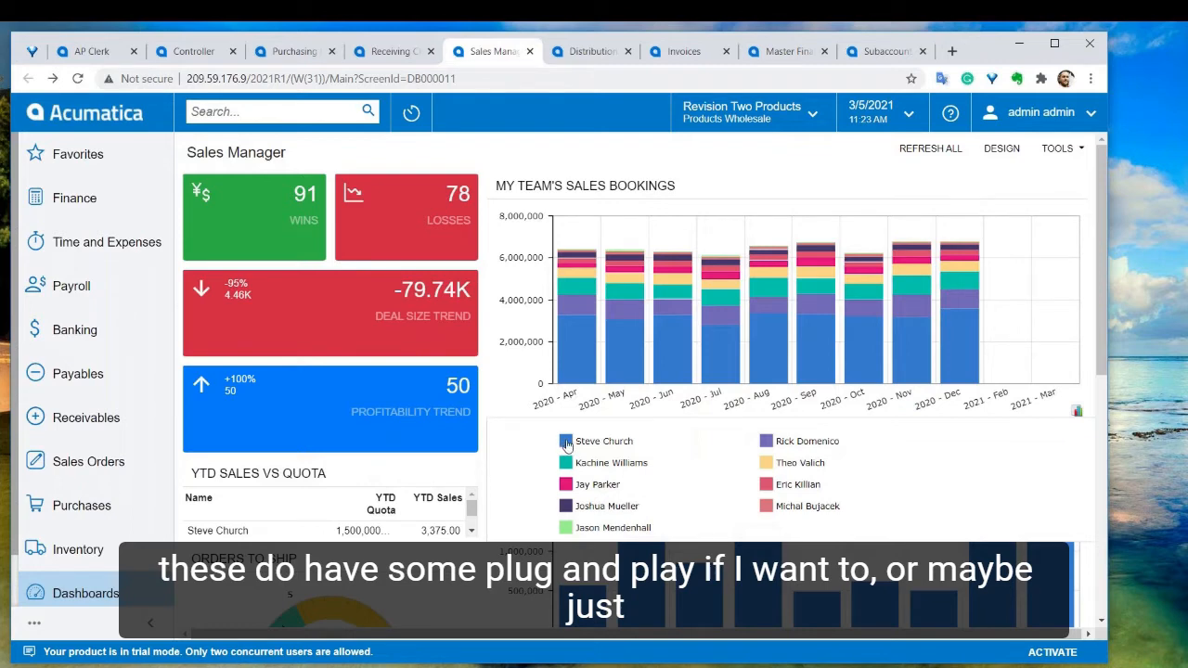
Hide seven sales reps in the sales bookings chart legend, leaving only the last two visible
{"action": "left_click", "coordinate": [567, 443]}
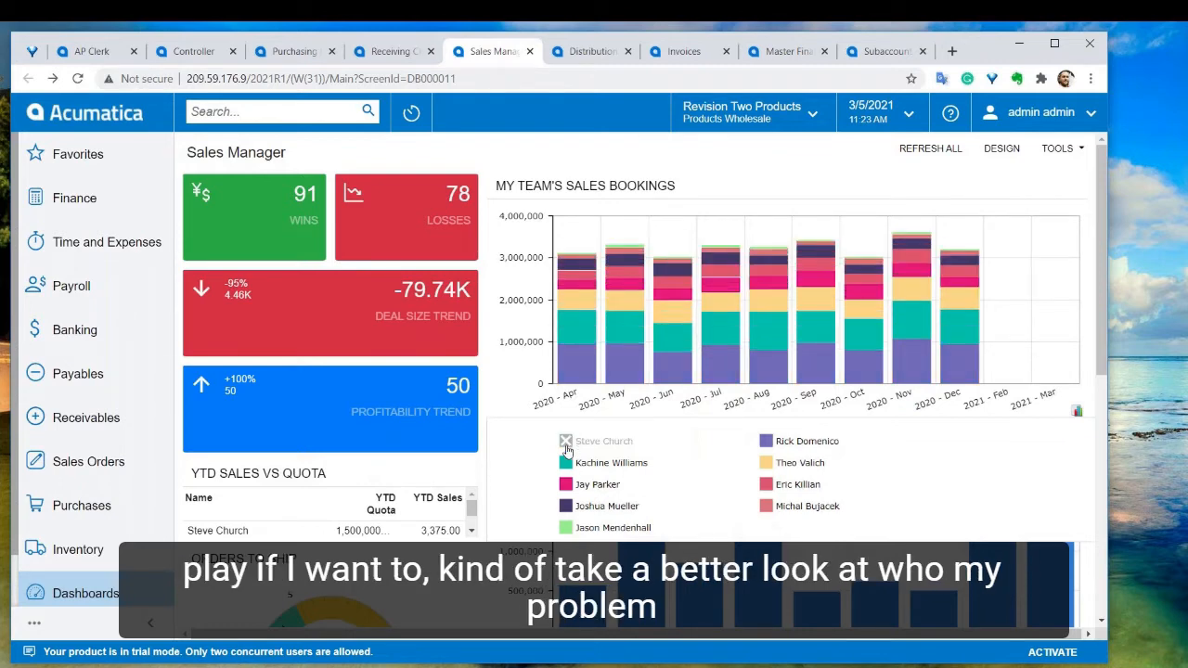
{"action": "left_click", "coordinate": [767, 443]}
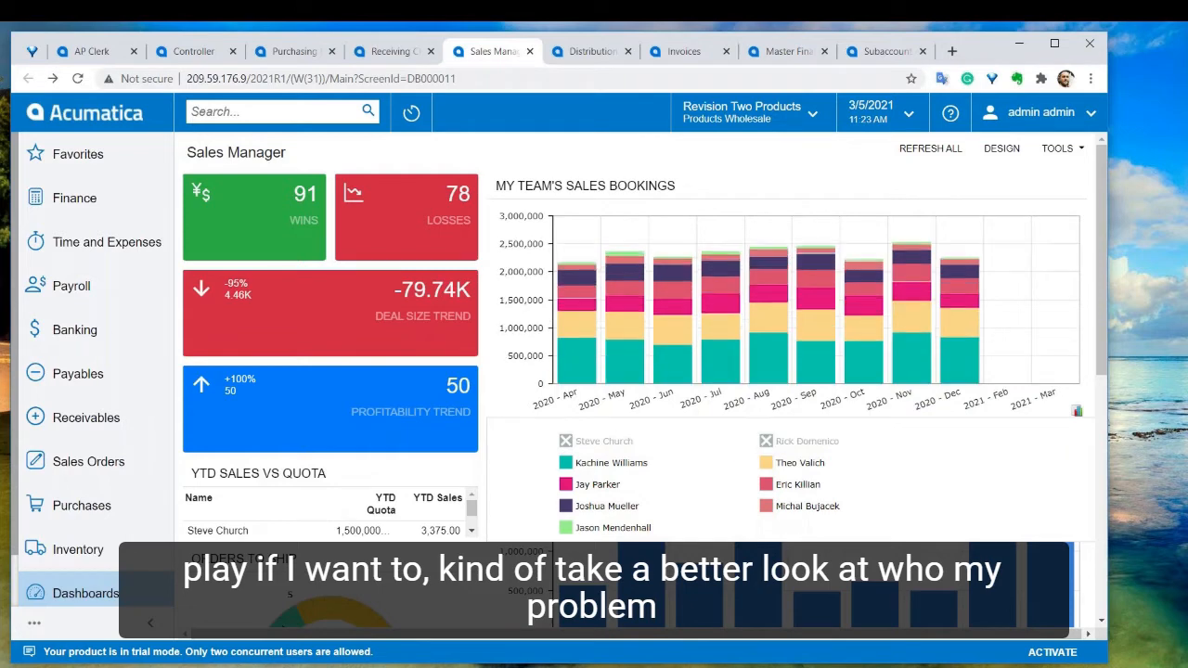
{"action": "left_click", "coordinate": [565, 464]}
{"action": "left_click", "coordinate": [772, 466]}
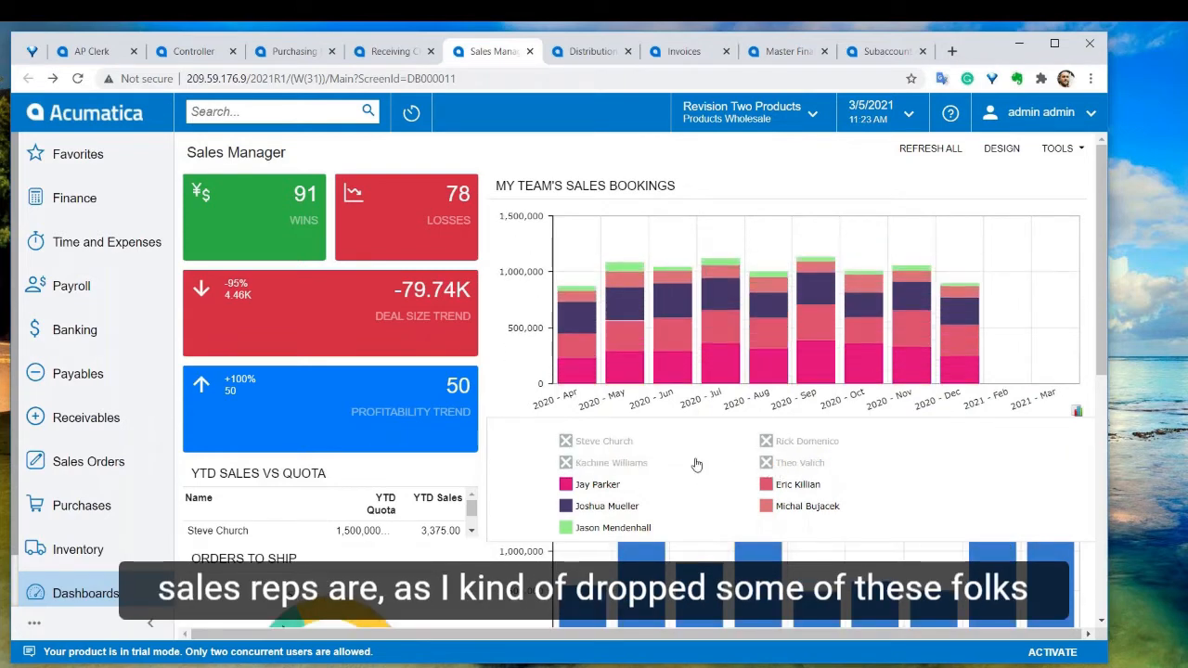
{"action": "left_click", "coordinate": [566, 484]}
{"action": "left_click", "coordinate": [784, 486]}
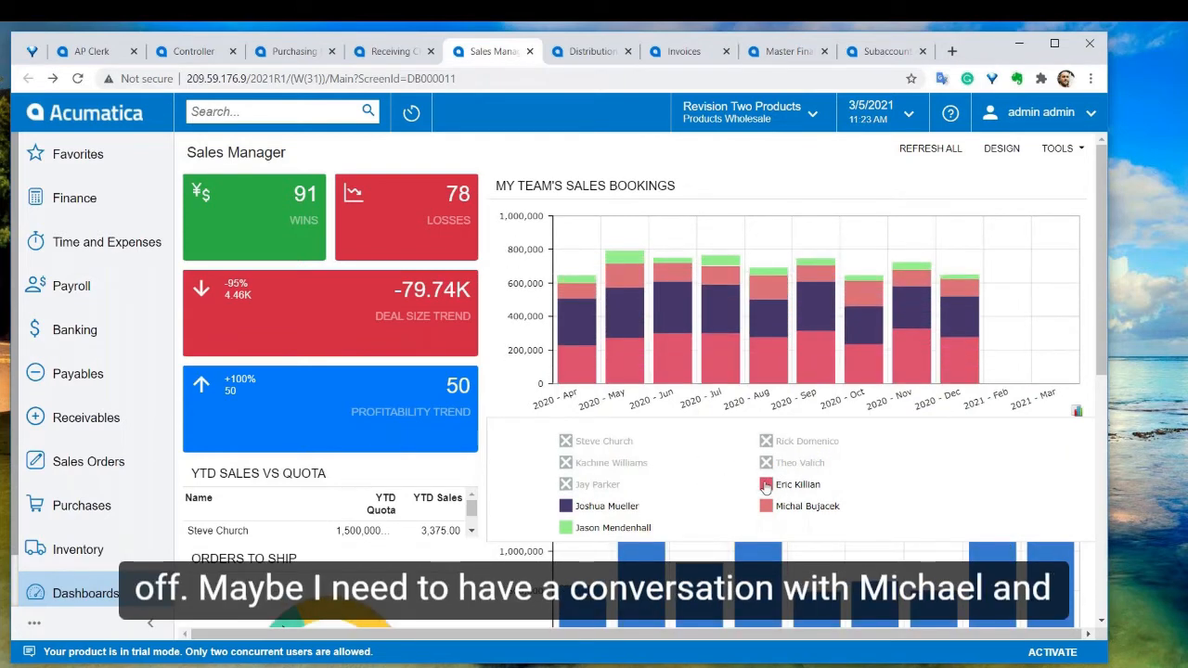
{"action": "left_click", "coordinate": [575, 508]}
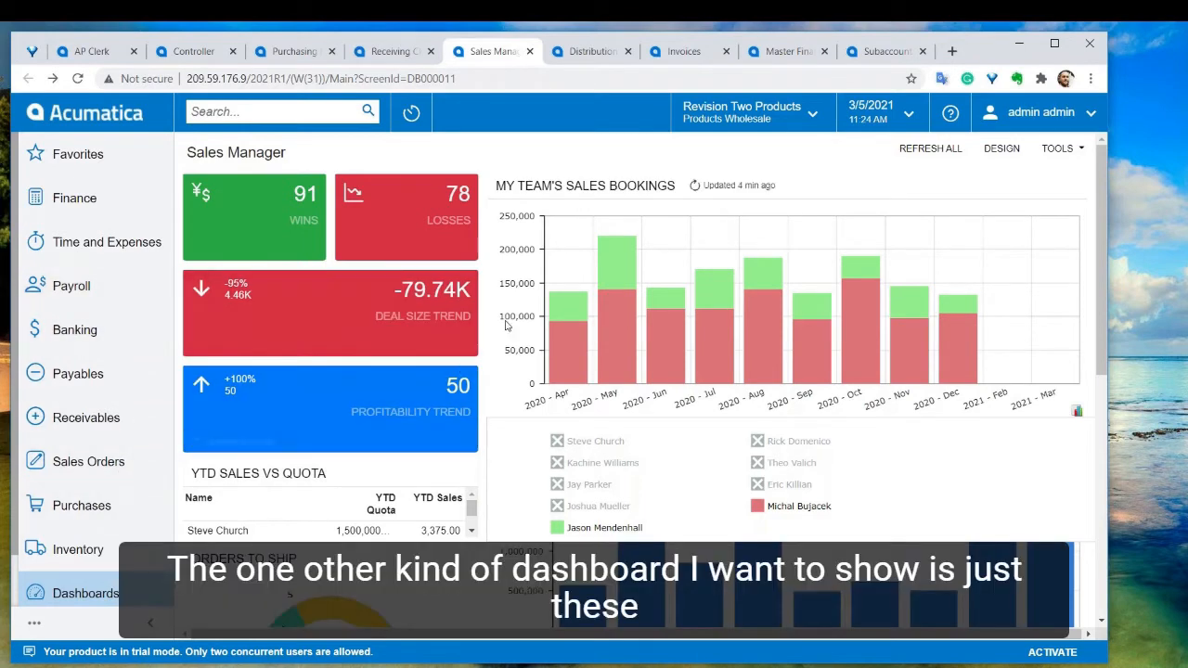
View the Distribution Flow dashboard, then start a new purchase order from the Purchases workspace
{"action": "left_click", "coordinate": [593, 53]}
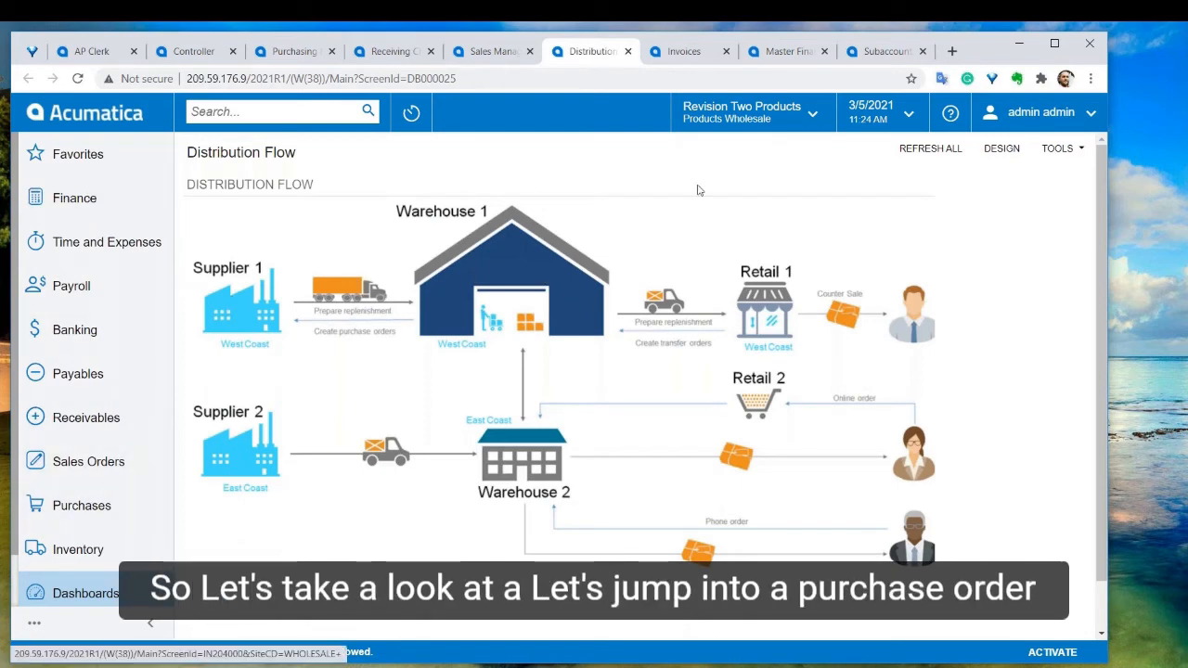
{"action": "left_click", "coordinate": [135, 501]}
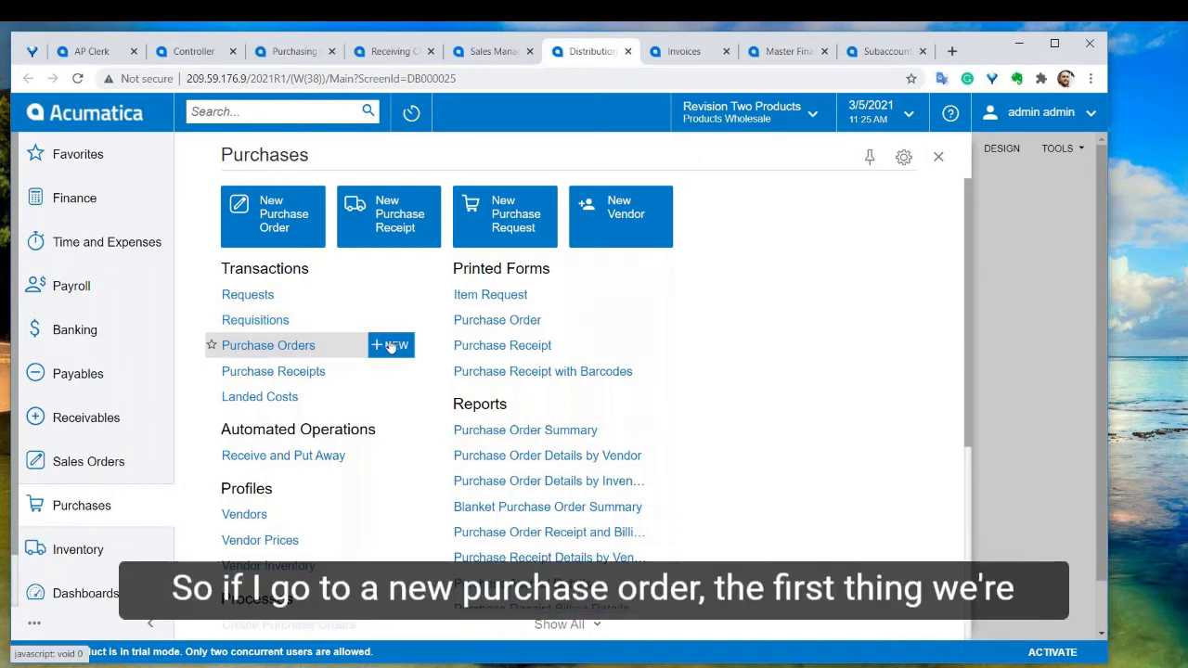
{"action": "left_click", "coordinate": [390, 346]}
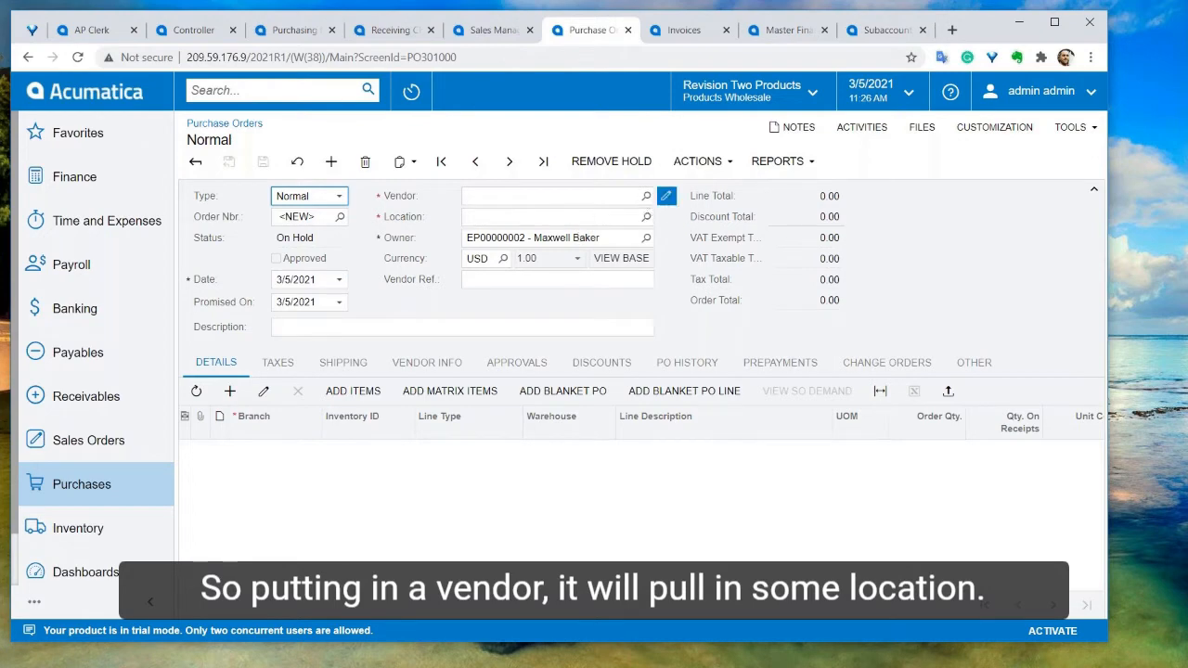
Open a new vendor record from the purchase order's vendor field and view its copy and template options
{"action": "left_click", "coordinate": [665, 196]}
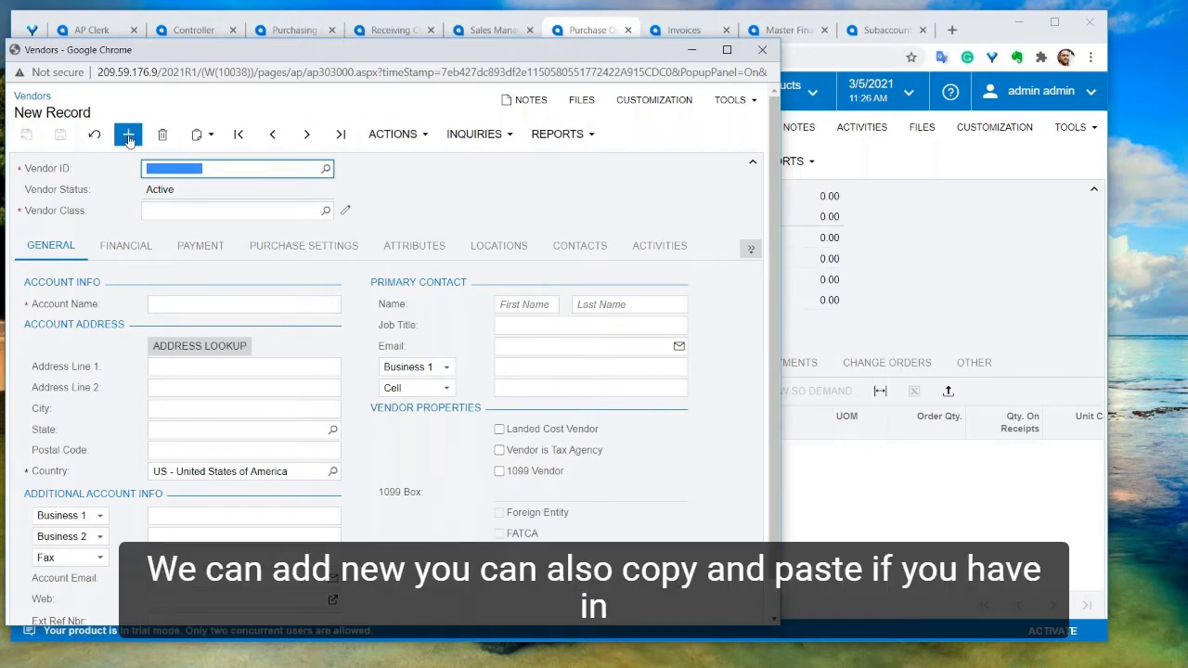
{"action": "left_click", "coordinate": [198, 135]}
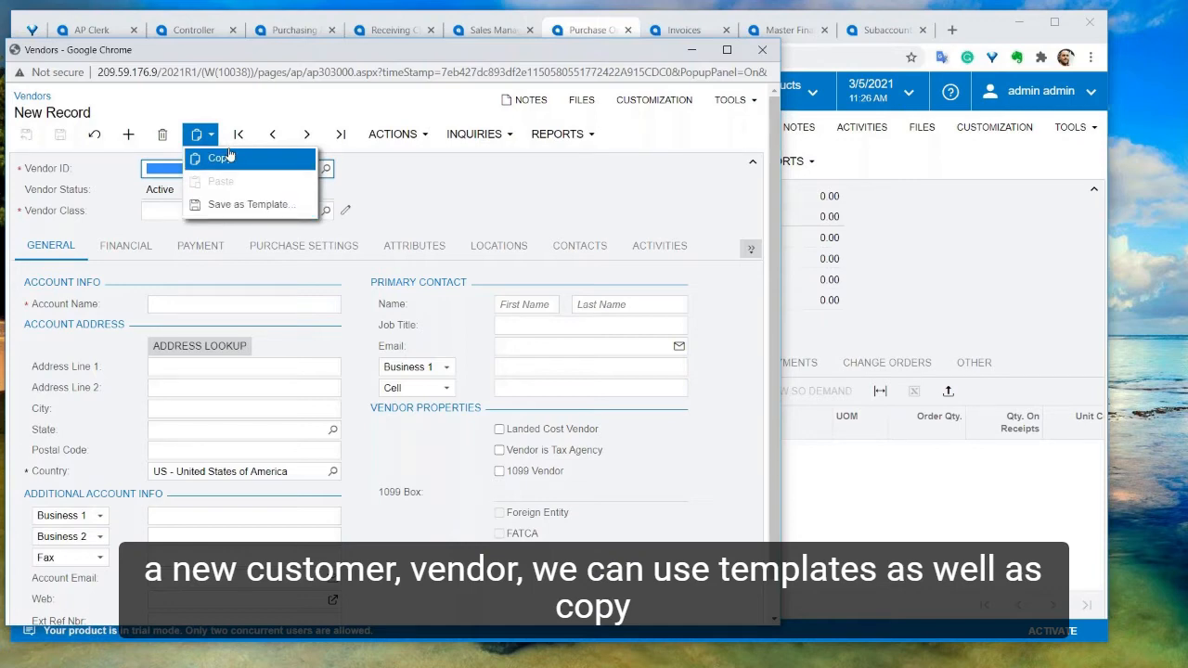
{"action": "left_click", "coordinate": [421, 201]}
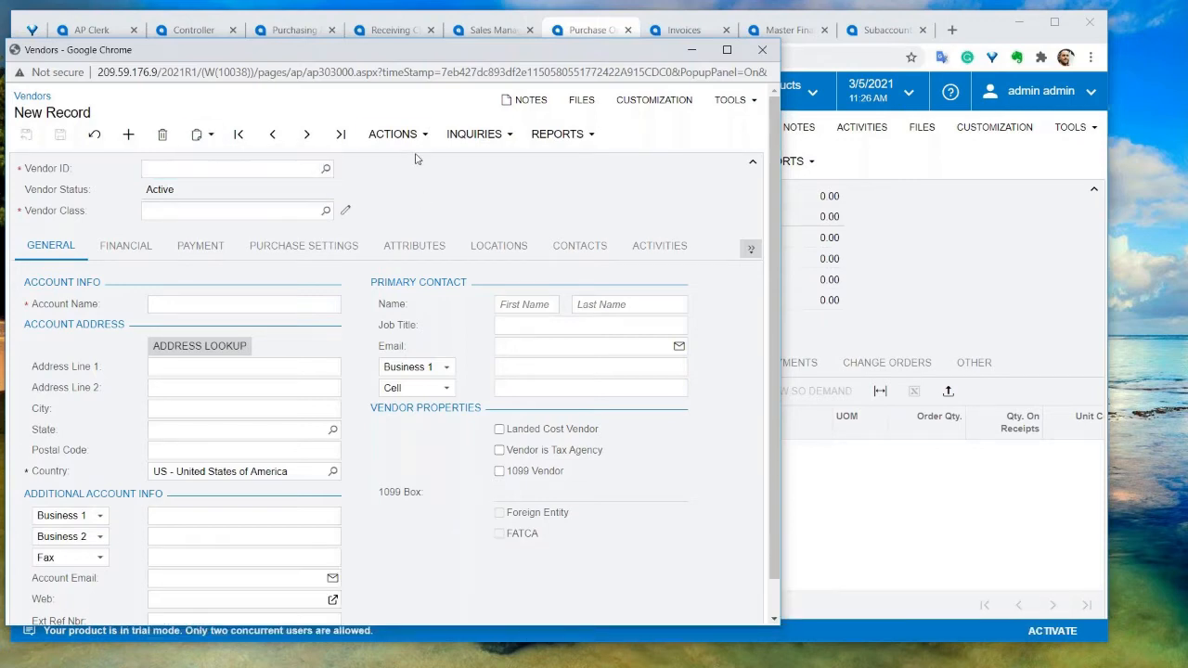
Browse the vendor actions, then move to the next vendor record, AASERVICES
{"action": "left_click", "coordinate": [392, 133]}
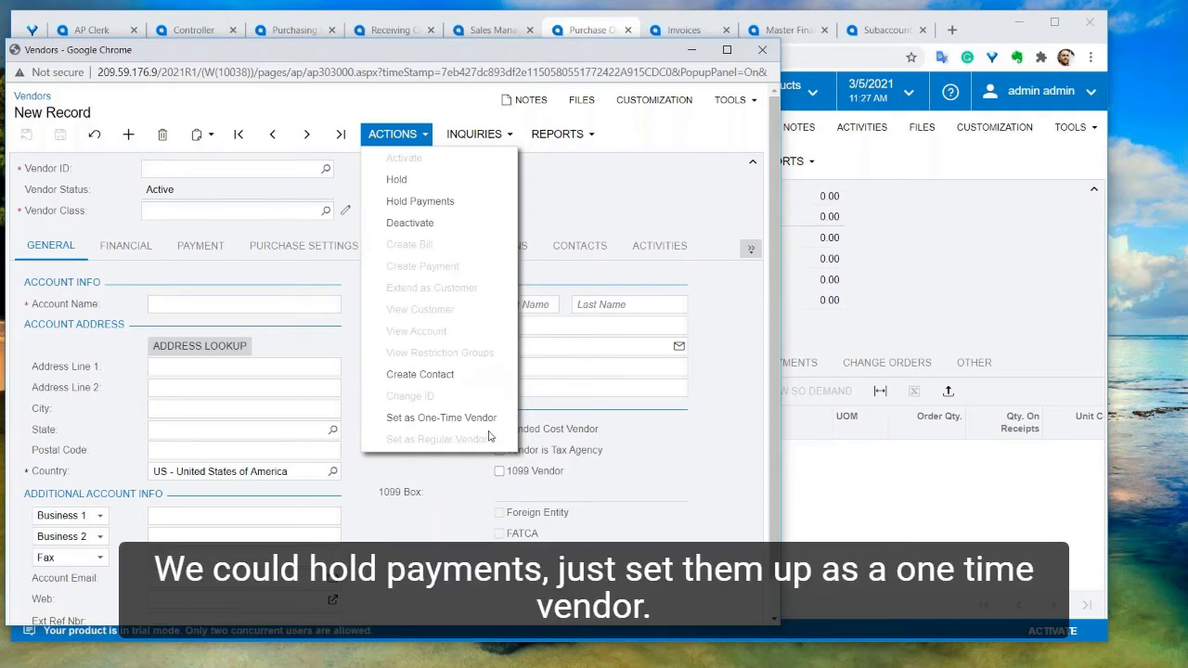
{"action": "left_click", "coordinate": [308, 136]}
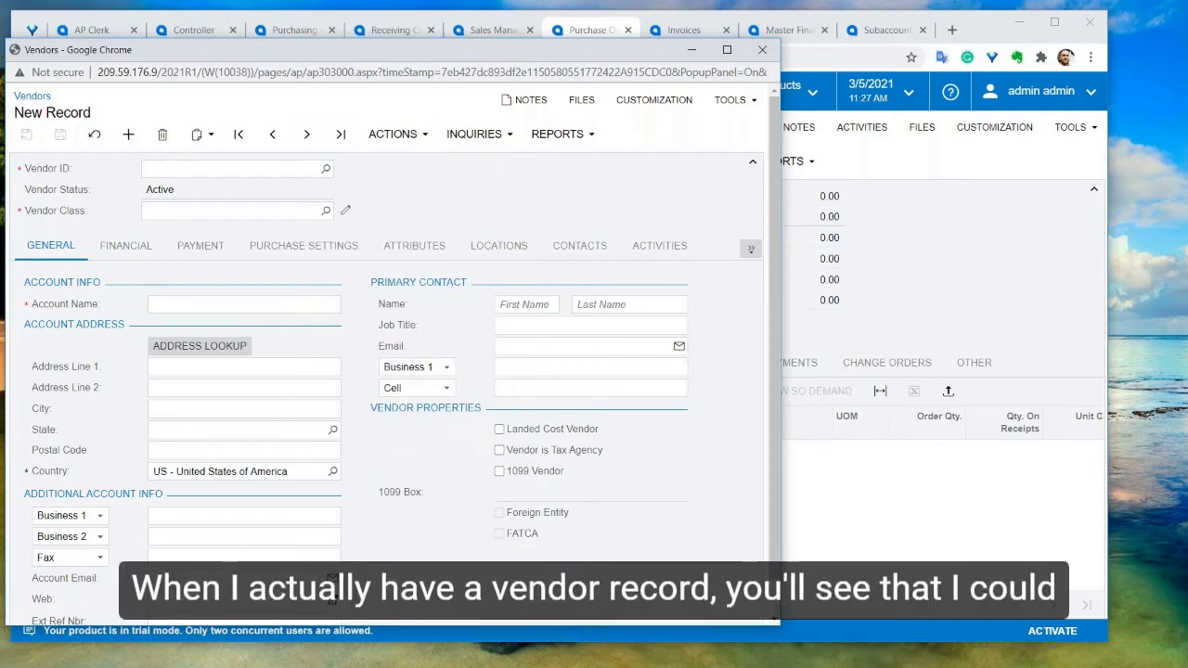
Review the Actions, Inquiries and Reports menus available for the AASERVICES vendor record
{"action": "left_click", "coordinate": [393, 134]}
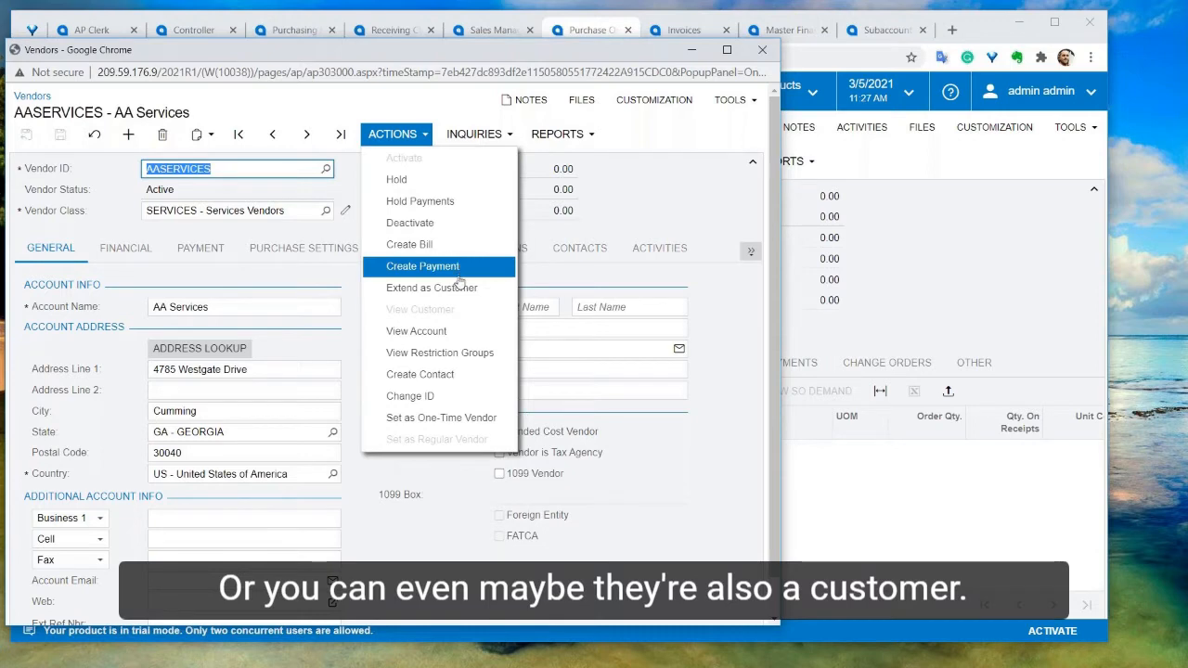
{"action": "left_click", "coordinate": [485, 139]}
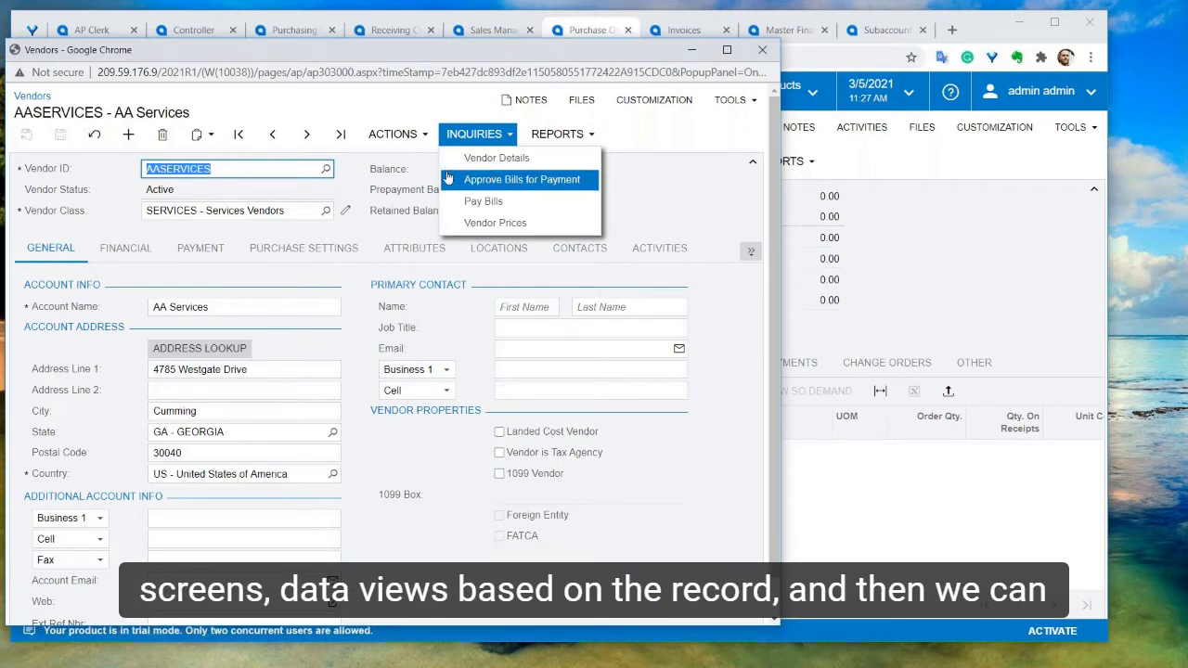
{"action": "left_click", "coordinate": [565, 134]}
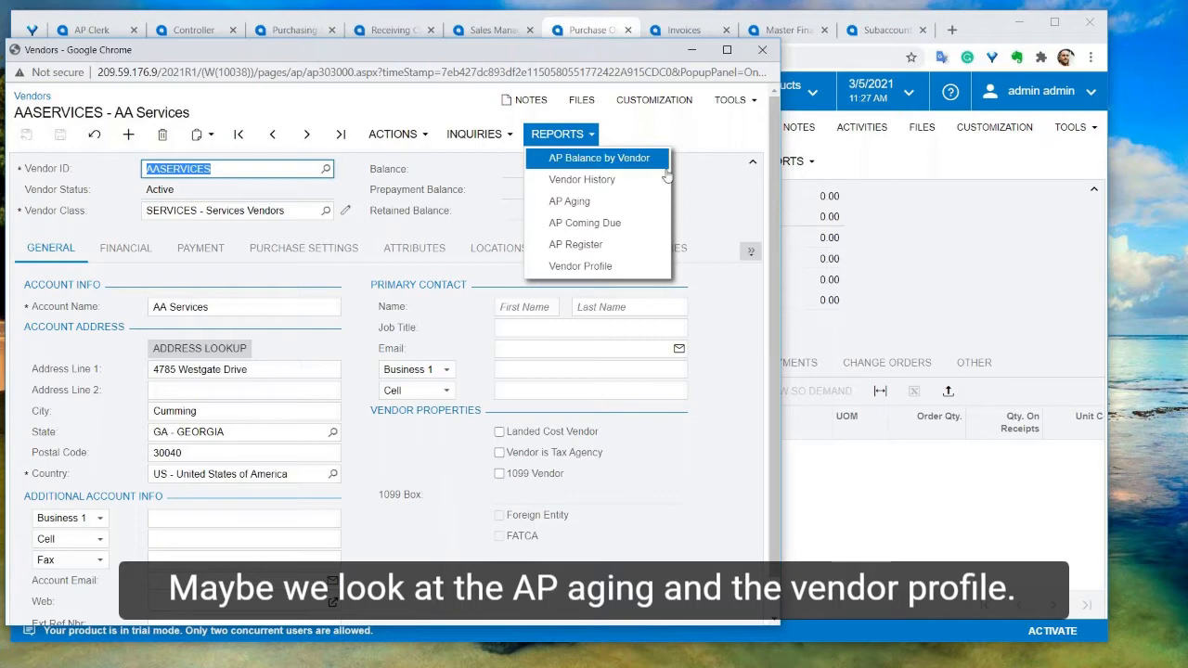
{"action": "left_click", "coordinate": [705, 210]}
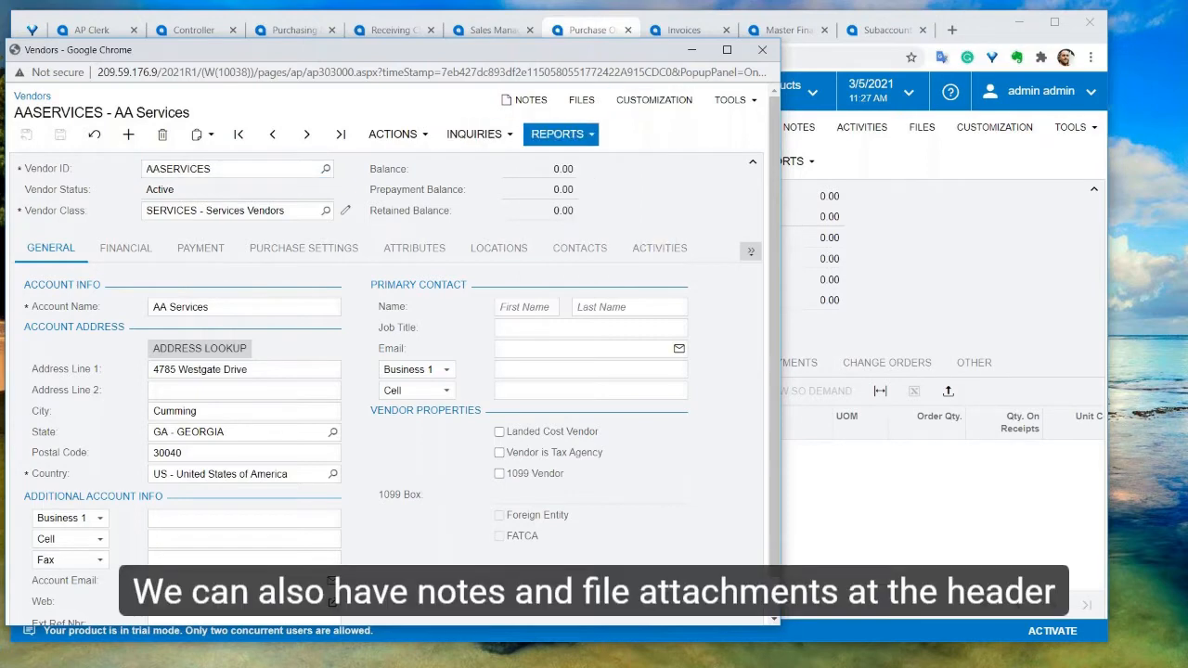
Try adding the record note "Header note." with a pop-up note to the AASERVICES vendor record
{"action": "left_click", "coordinate": [530, 102]}
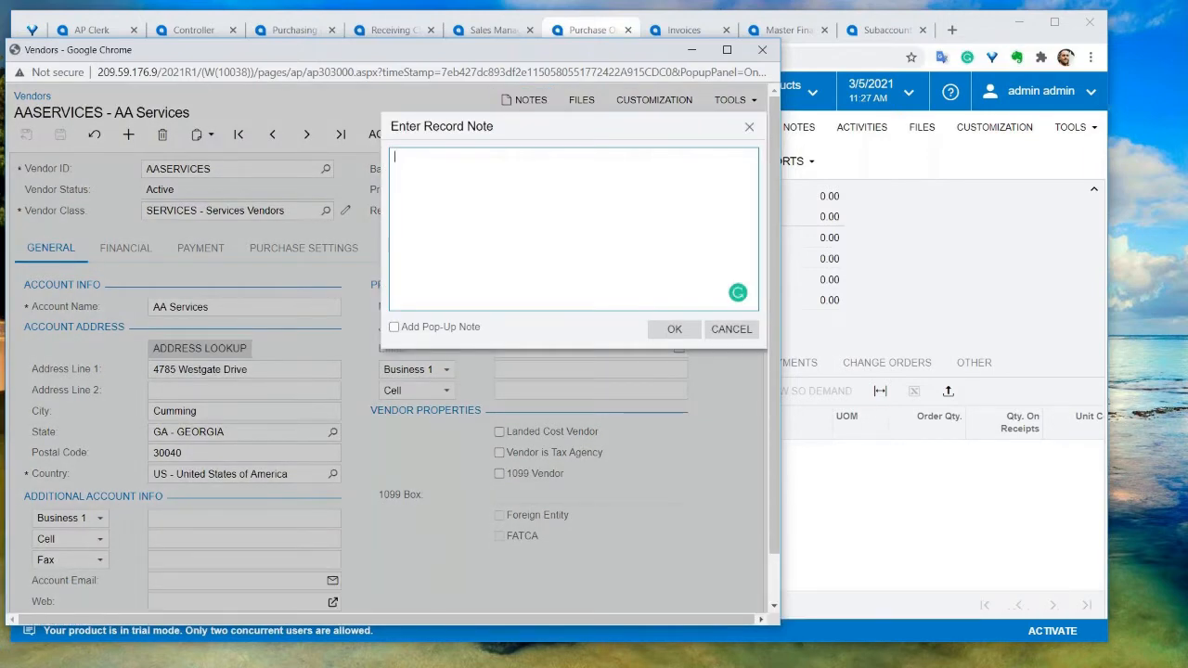
{"action": "type", "text": "He"}
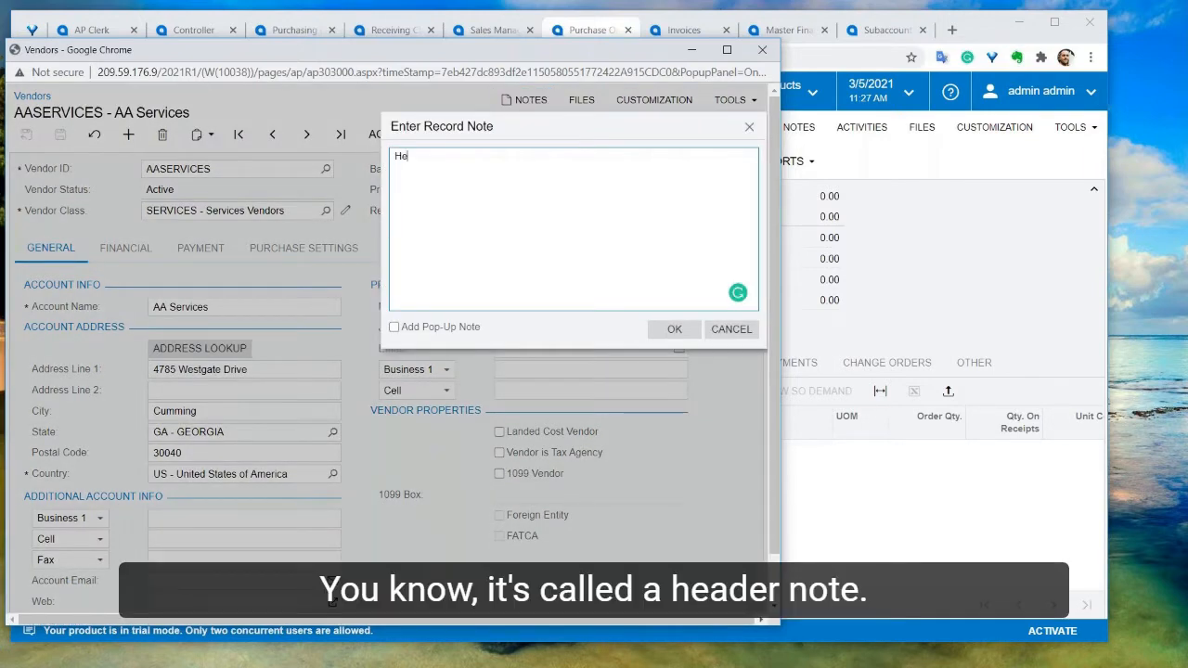
{"action": "type", "text": "ader note."}
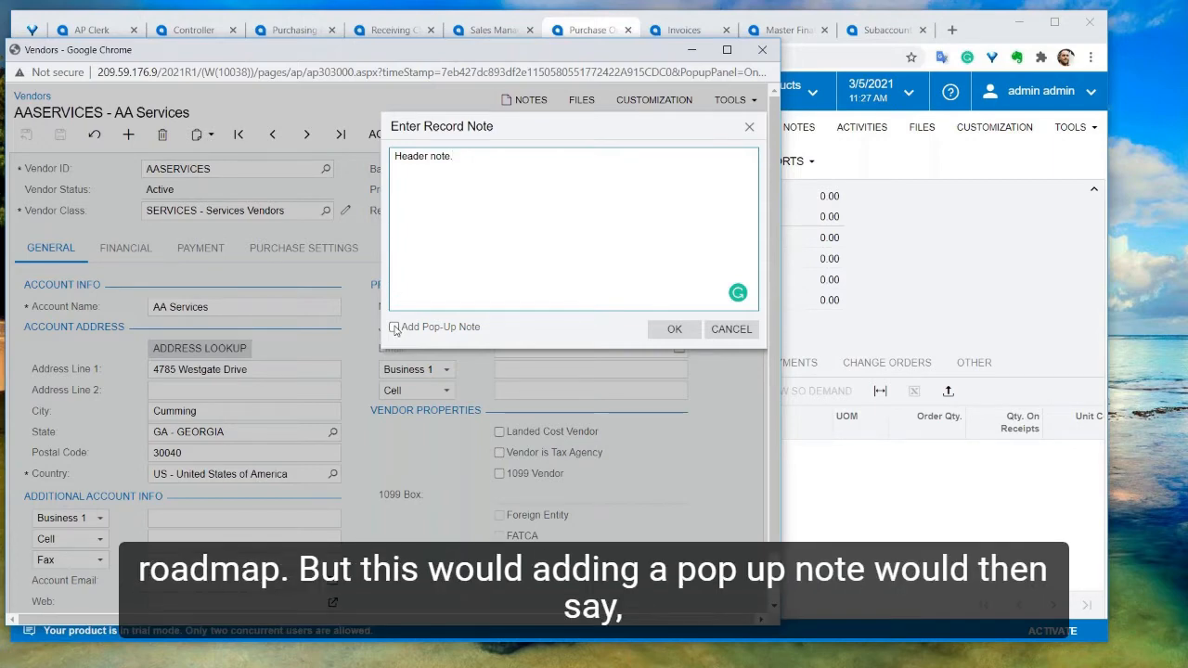
{"action": "left_click", "coordinate": [395, 327]}
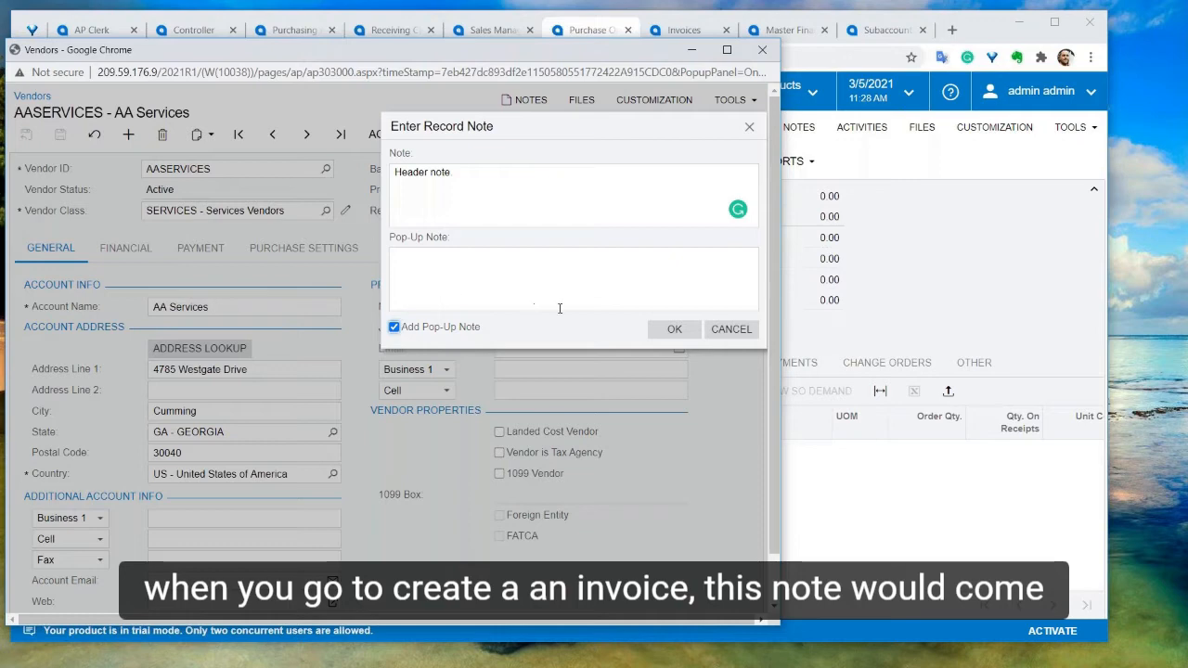
{"action": "left_click", "coordinate": [730, 330]}
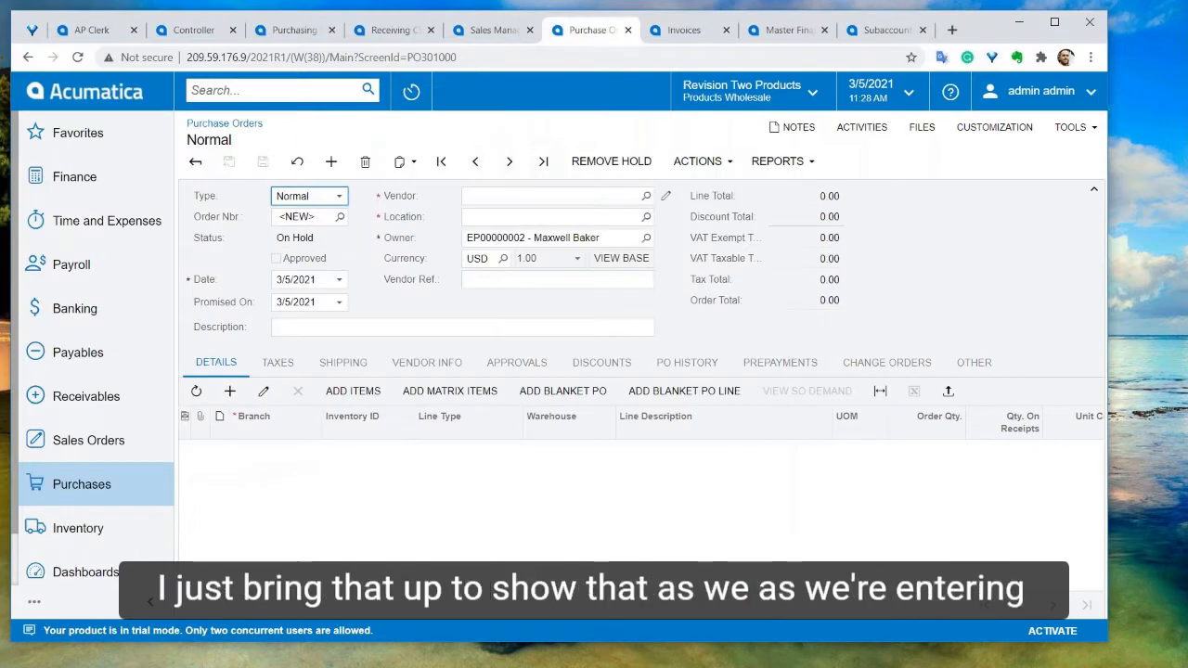
Set the purchase order's vendor to AAVENDOR - Goto Vendor Inc
{"action": "left_click", "coordinate": [575, 198]}
{"action": "type", "text": "aa"}
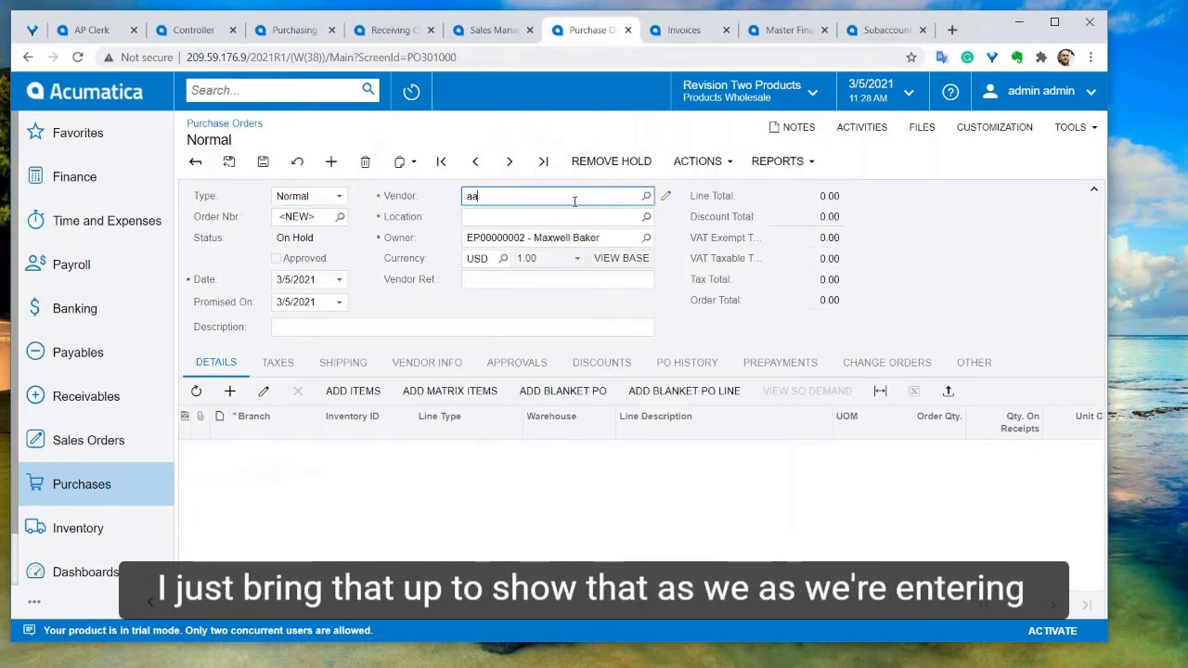
{"action": "type", "text": "v"}
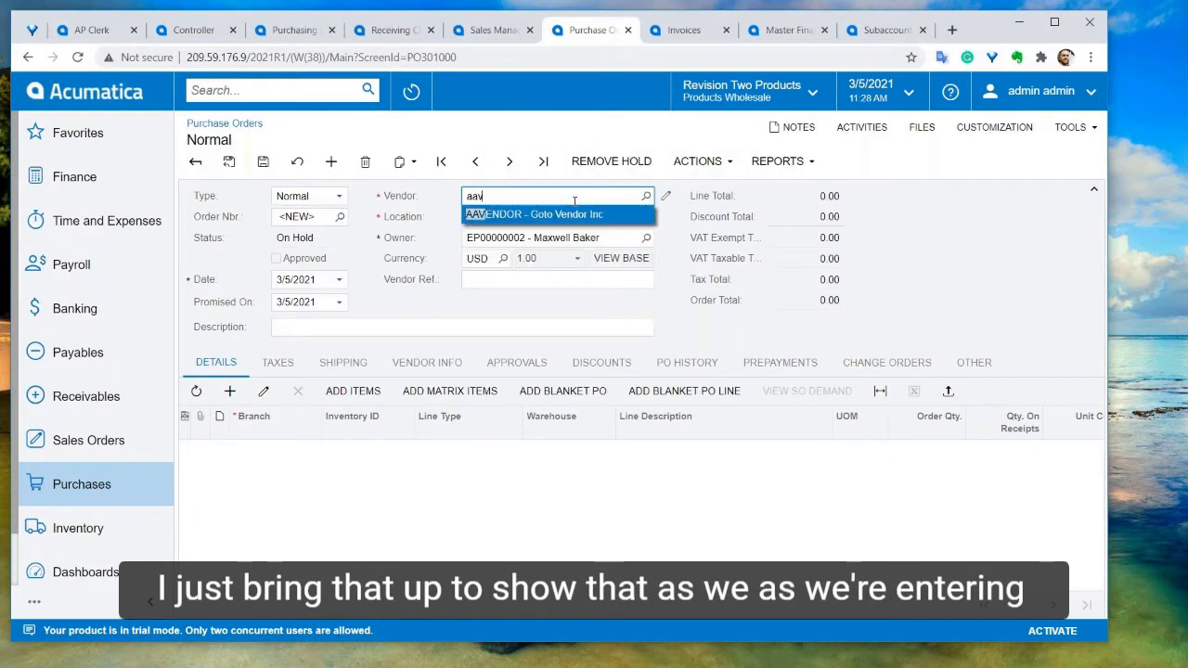
{"action": "key", "text": "Tab"}
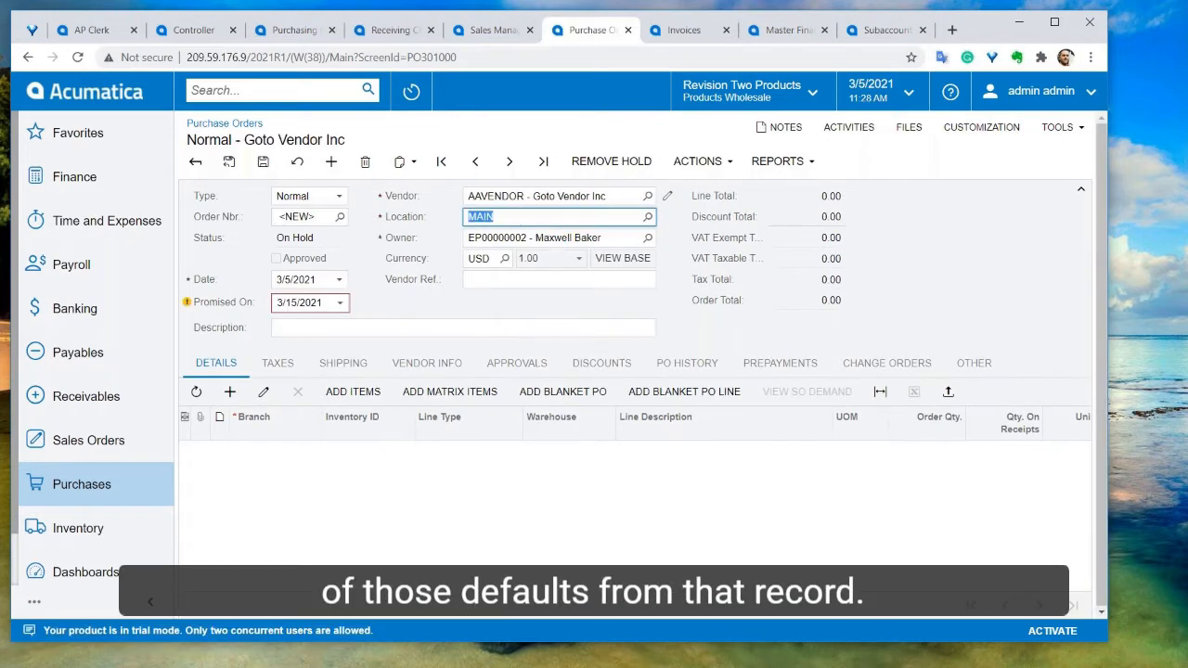
Add a detail line and switch it to form view to browse all line fields, then return to the grid
{"action": "left_click", "coordinate": [231, 393]}
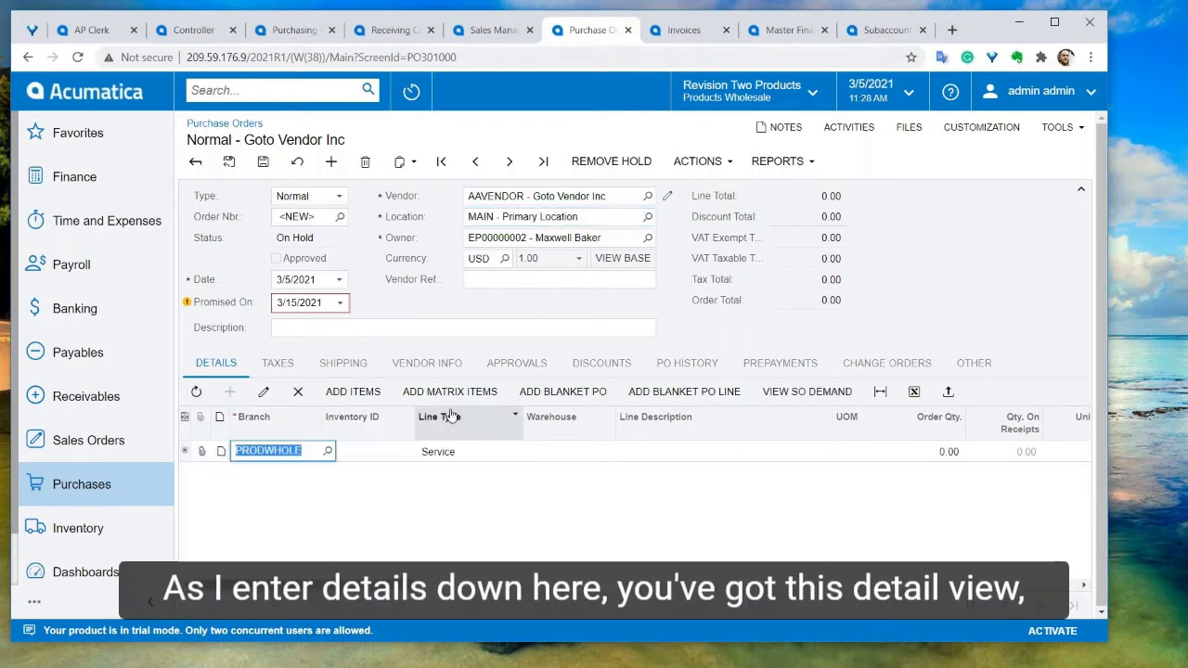
{"action": "left_click", "coordinate": [264, 393]}
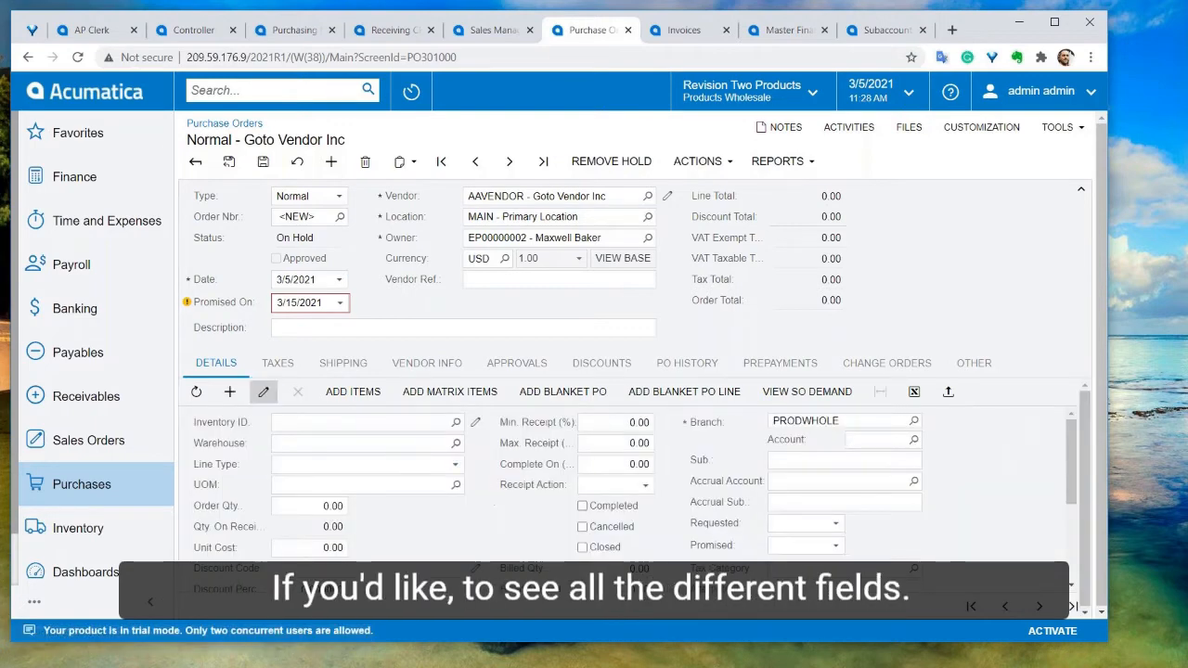
{"action": "scroll", "coordinate": [648, 497], "scroll_direction": "down", "scroll_amount": 1}
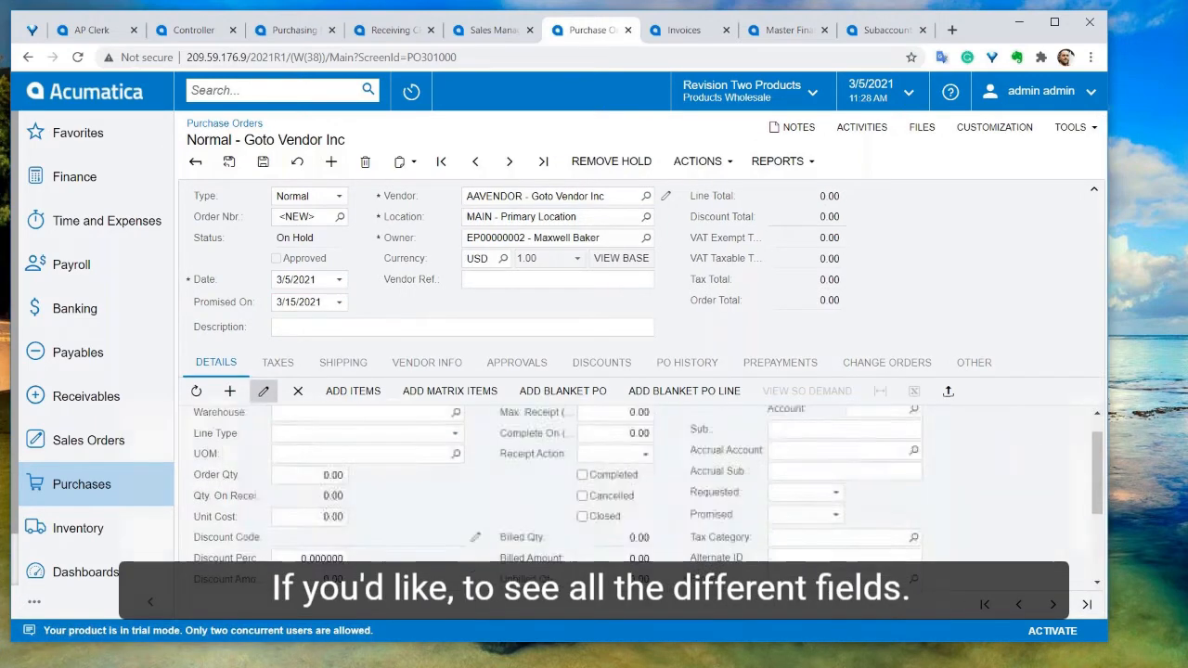
{"action": "scroll", "coordinate": [647, 495], "scroll_direction": "up", "scroll_amount": 1}
{"action": "scroll", "coordinate": [741, 469], "scroll_direction": "down", "scroll_amount": 3}
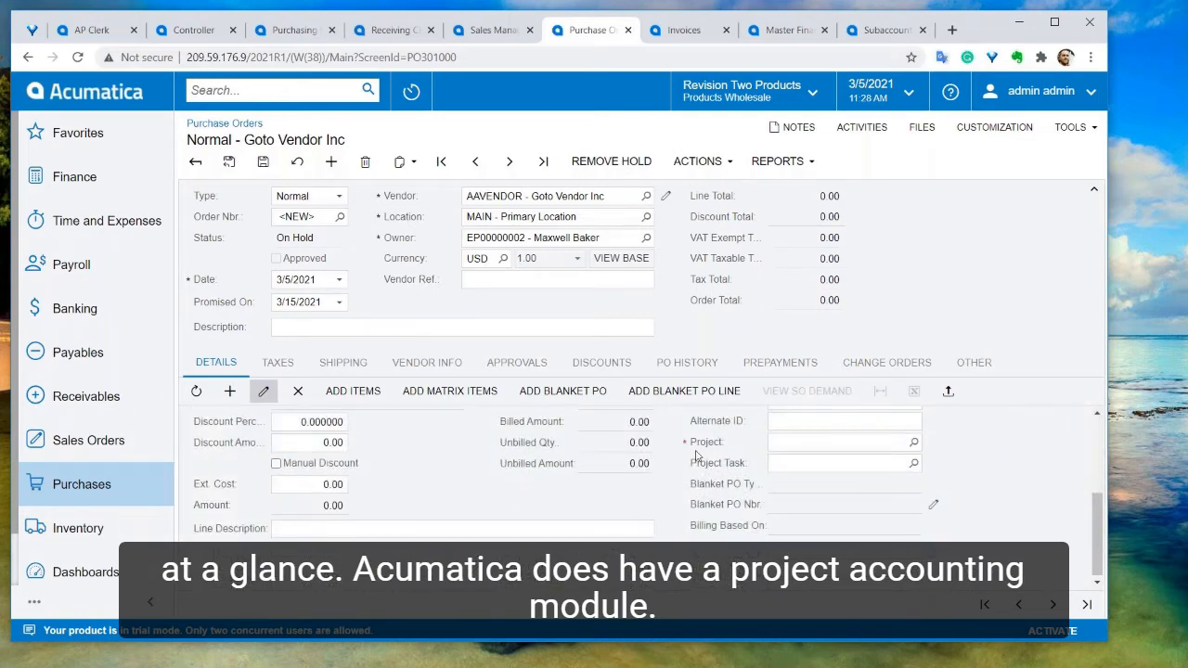
{"action": "scroll", "coordinate": [694, 460], "scroll_direction": "up", "scroll_amount": 3}
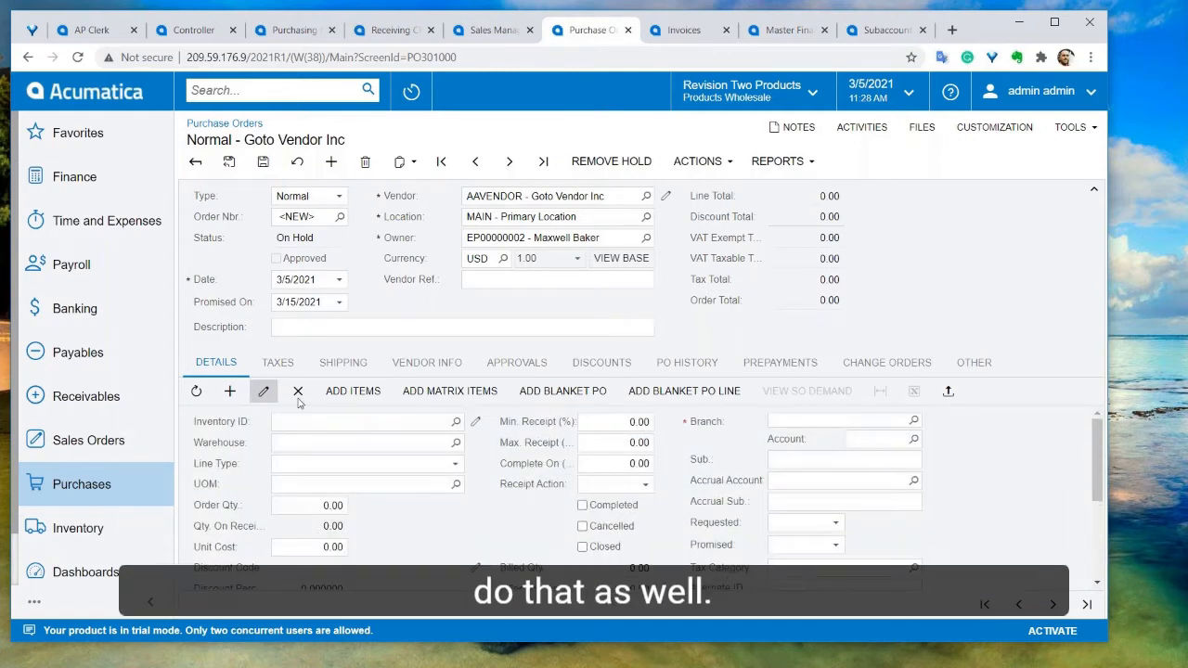
{"action": "left_click", "coordinate": [263, 390]}
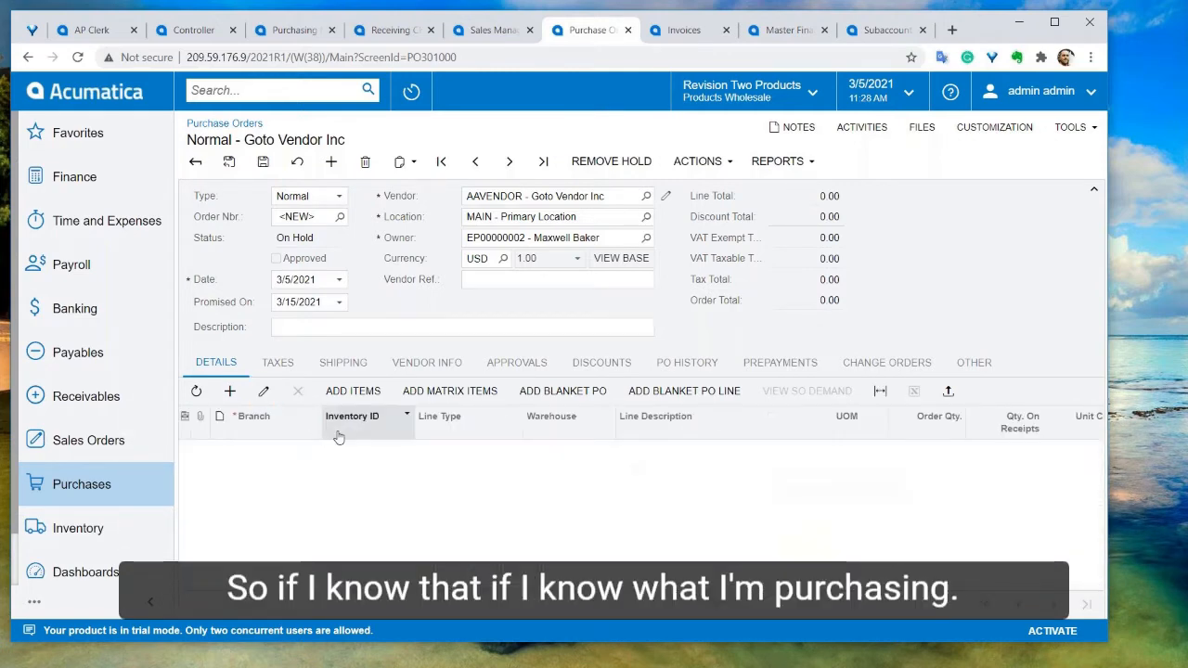
Add a purchase order line for inventory item AACOMPUT01, the Acer Laptop Computer
{"action": "left_click", "coordinate": [229, 390]}
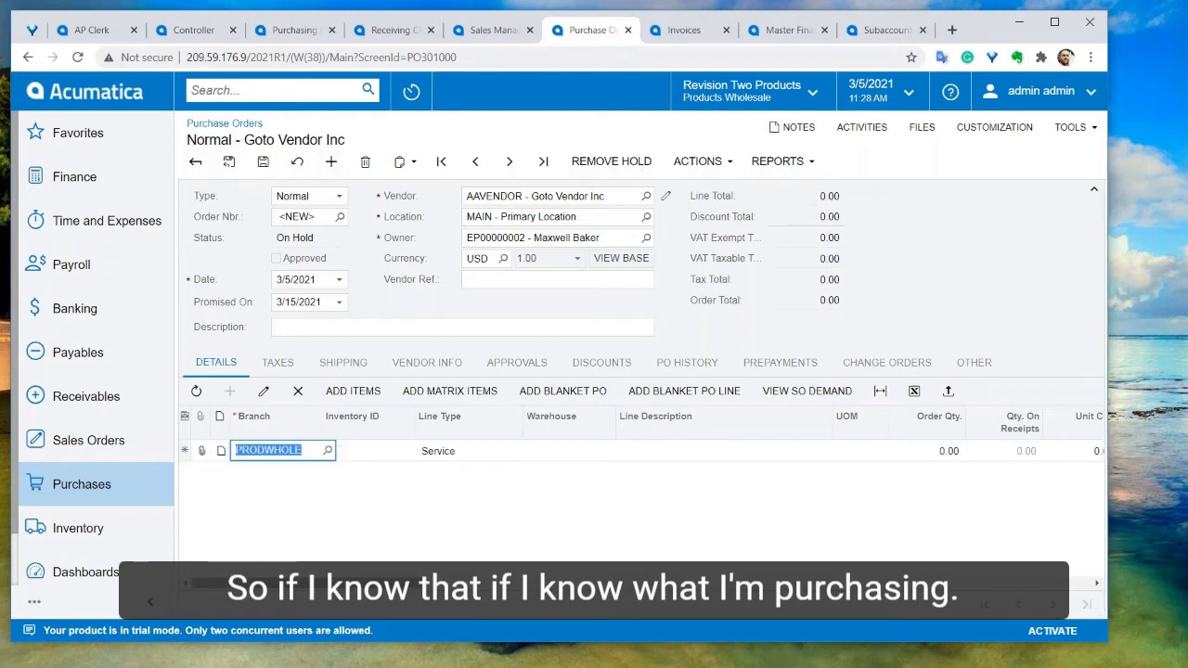
{"action": "key", "text": "Tab"}
{"action": "type", "text": "a"}
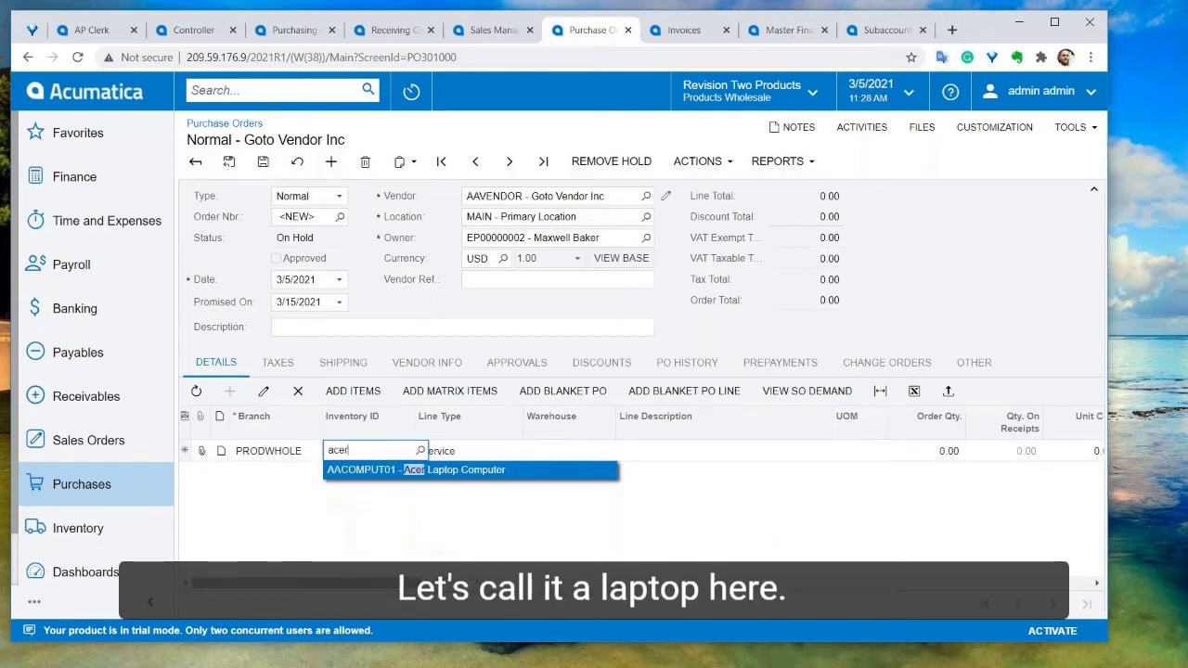
{"action": "key", "text": "Return"}
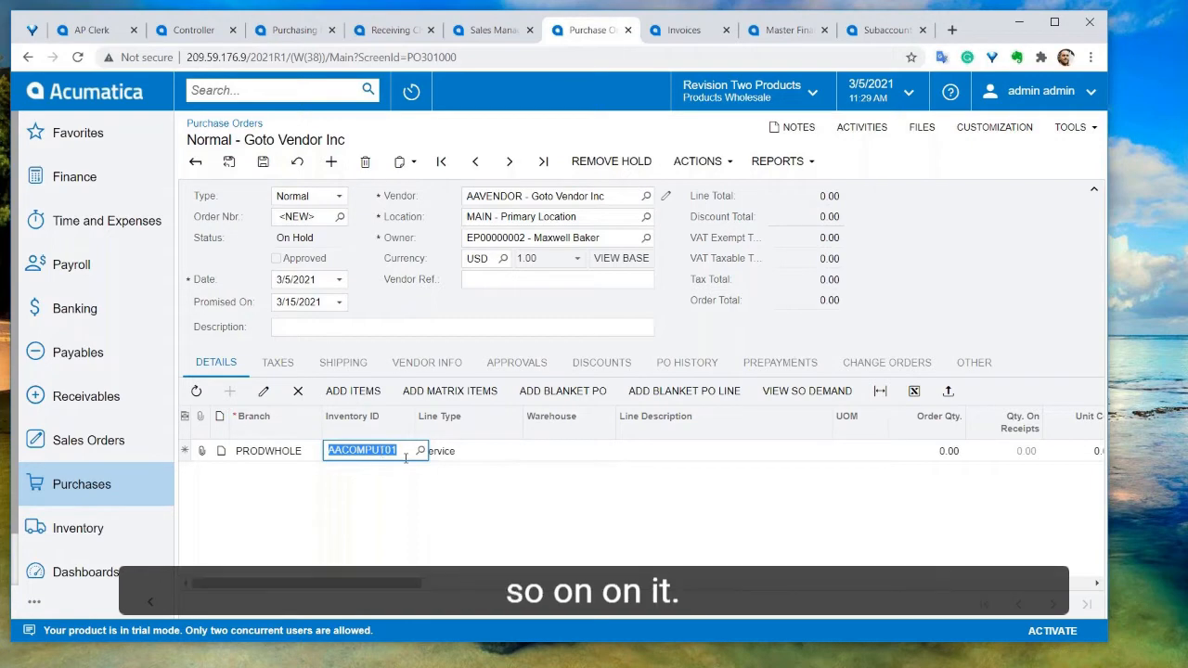
{"action": "key", "text": "Tab"}
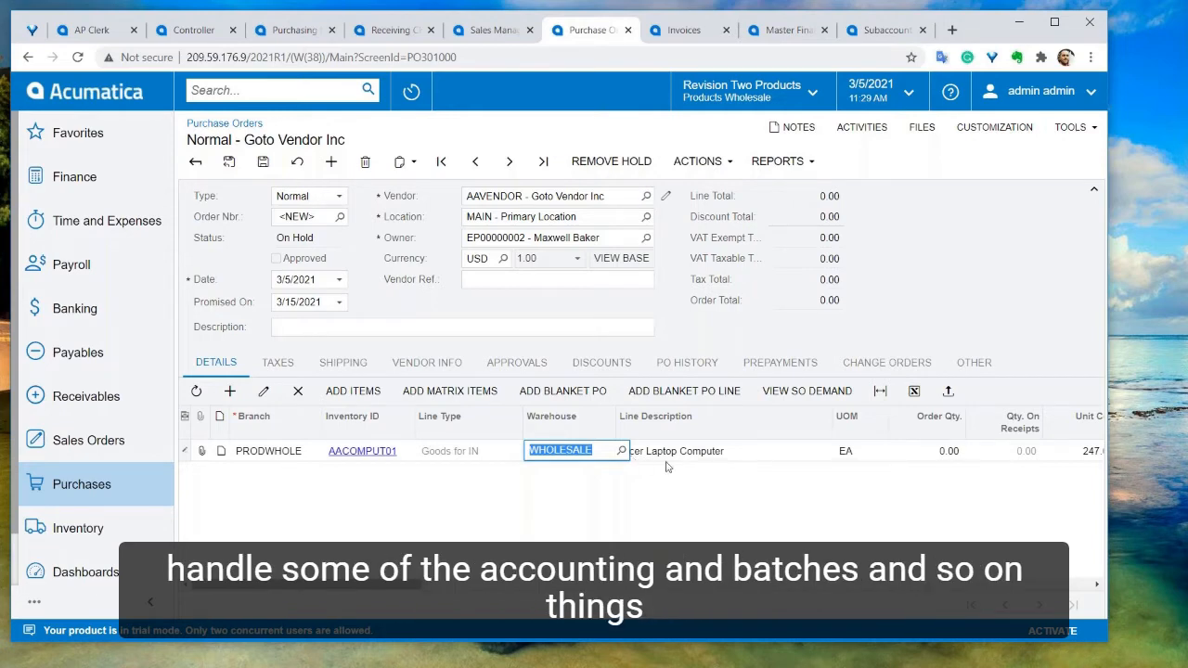
{"action": "key", "text": "Tab"}
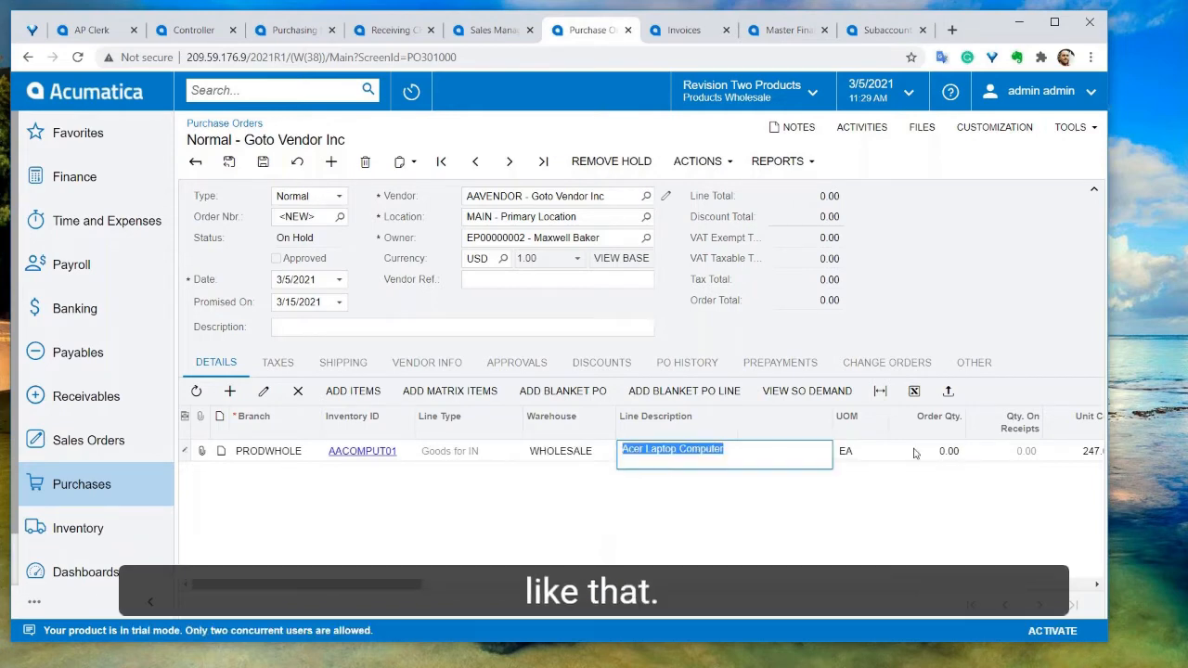
{"action": "left_click", "coordinate": [928, 453]}
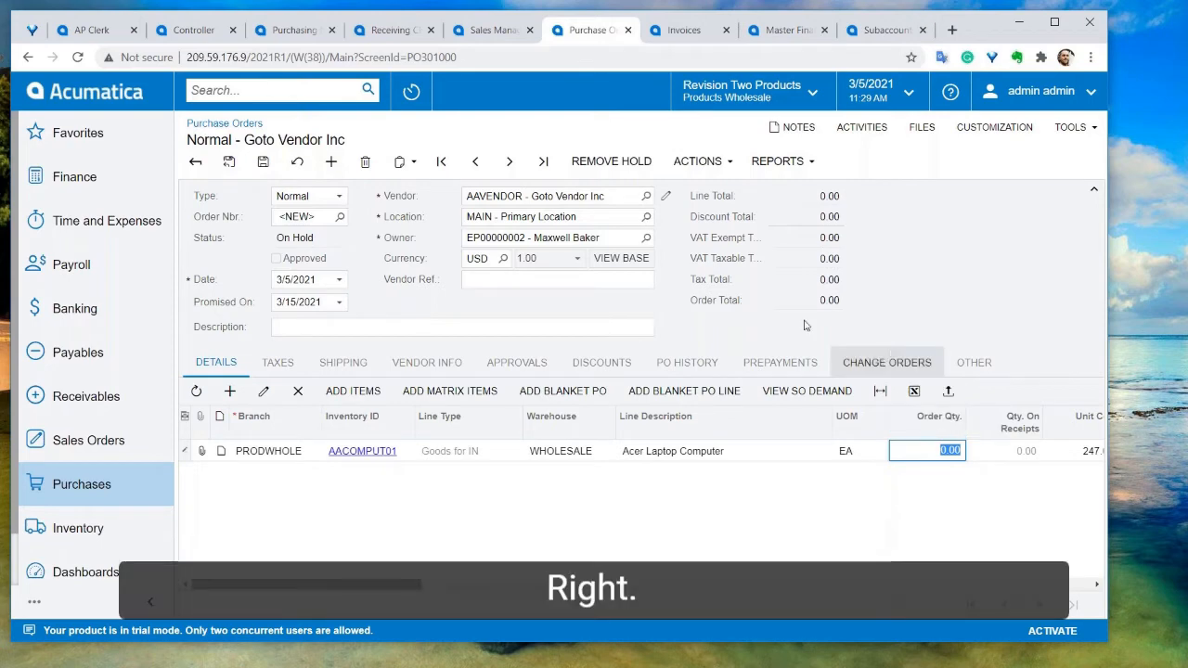
Try to save the purchase order
{"action": "left_click", "coordinate": [697, 161]}
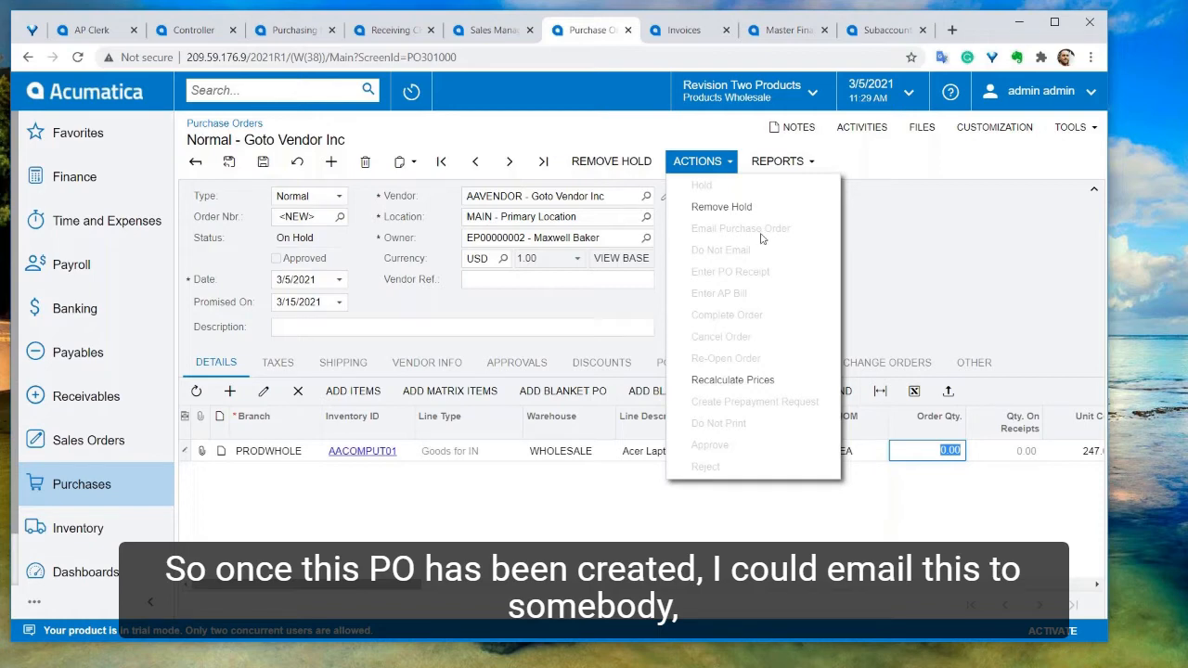
{"action": "left_click", "coordinate": [262, 161]}
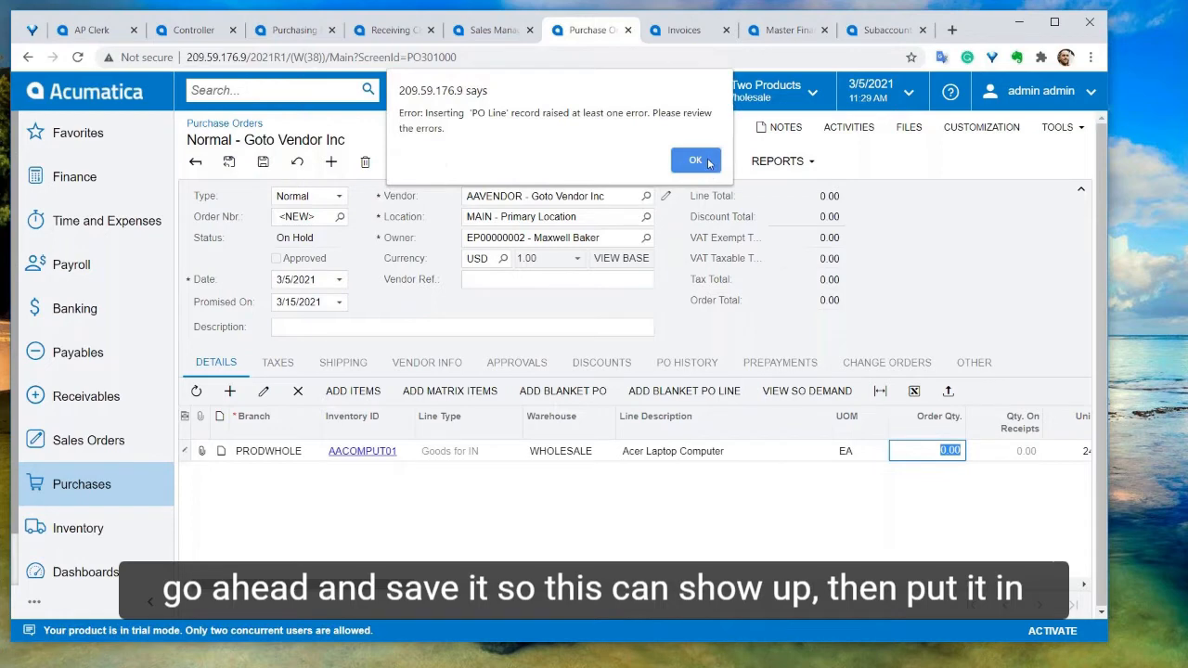
{"action": "left_click", "coordinate": [695, 161]}
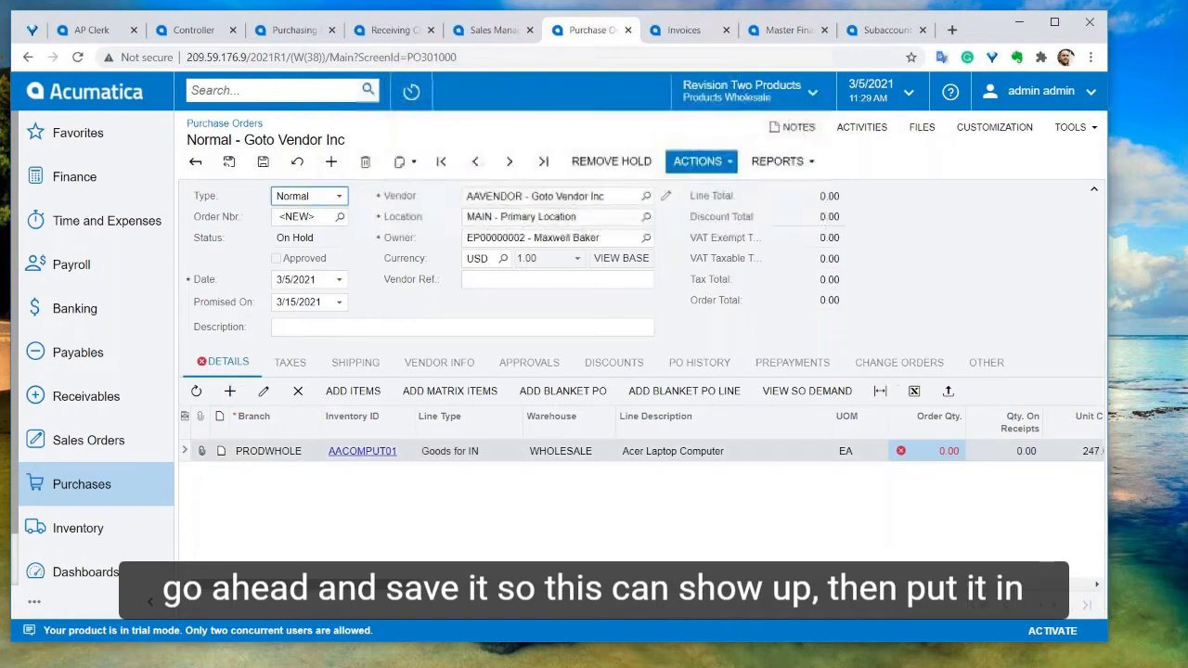
Set the laptop line's order quantity to 2
{"action": "left_click", "coordinate": [939, 451]}
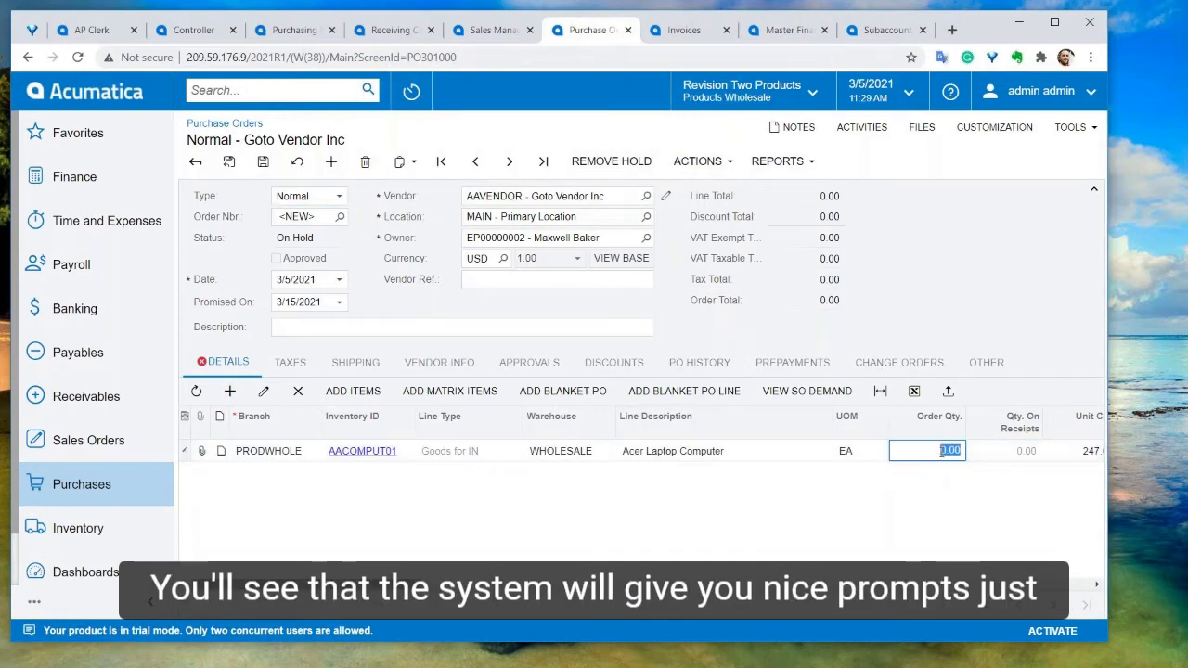
{"action": "type", "text": "2"}
{"action": "key", "text": "Tab"}
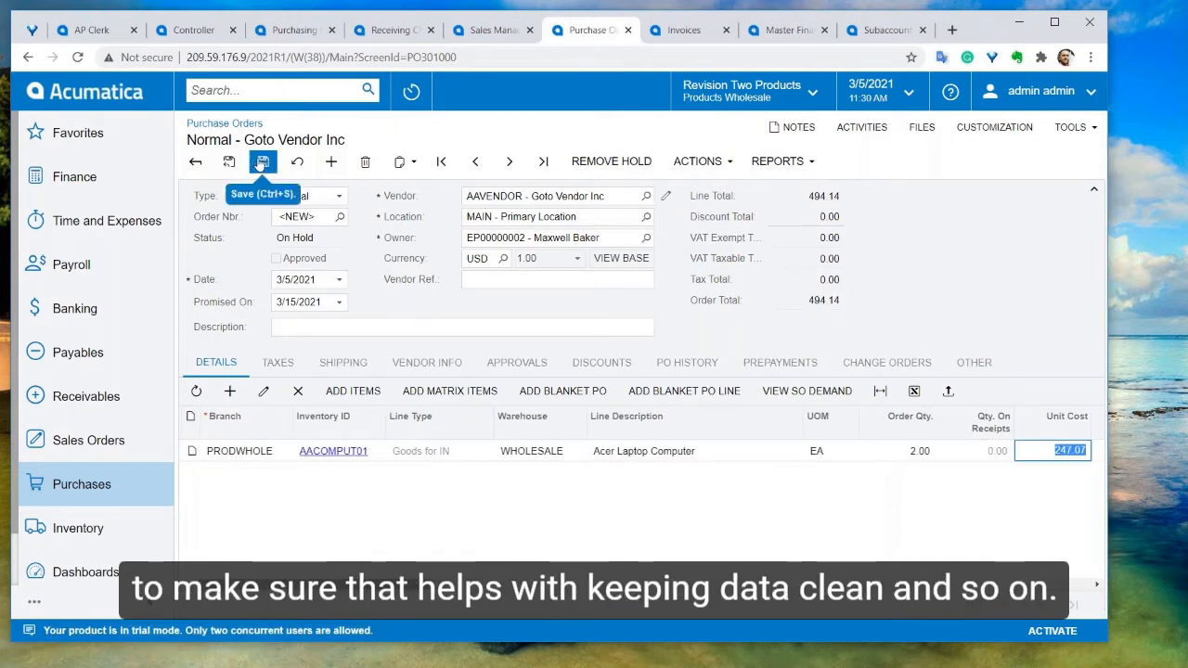
Review the saved purchase order's Actions and Reports menus and its Files dialog
{"action": "left_click", "coordinate": [697, 161]}
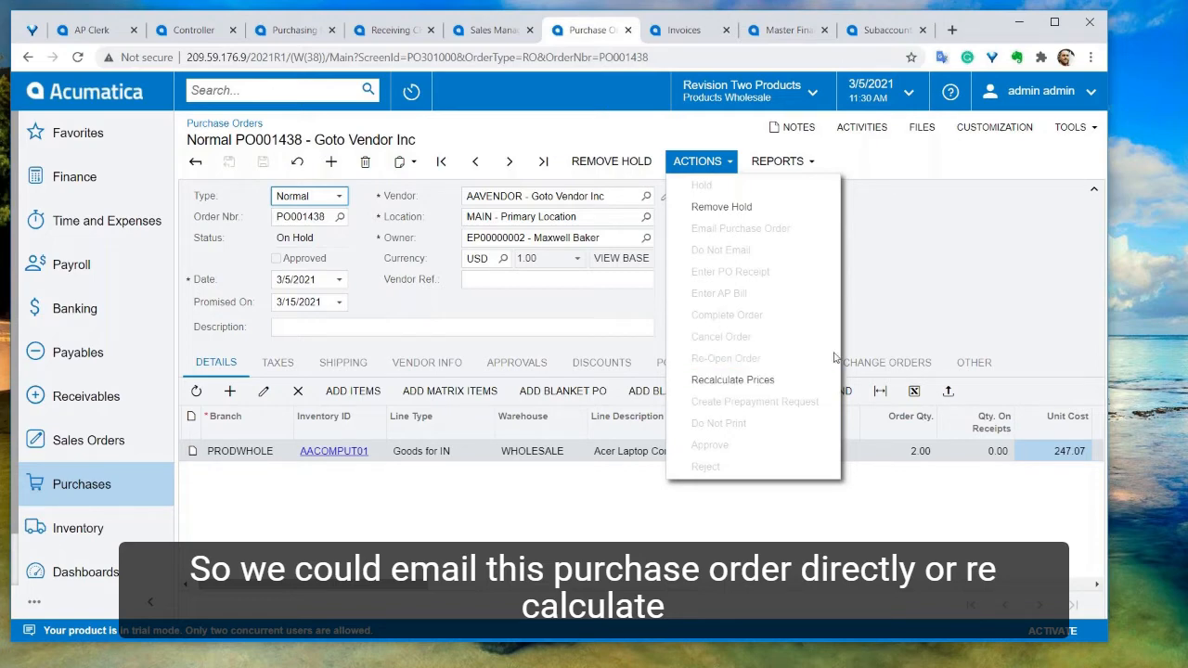
{"action": "left_click", "coordinate": [885, 337]}
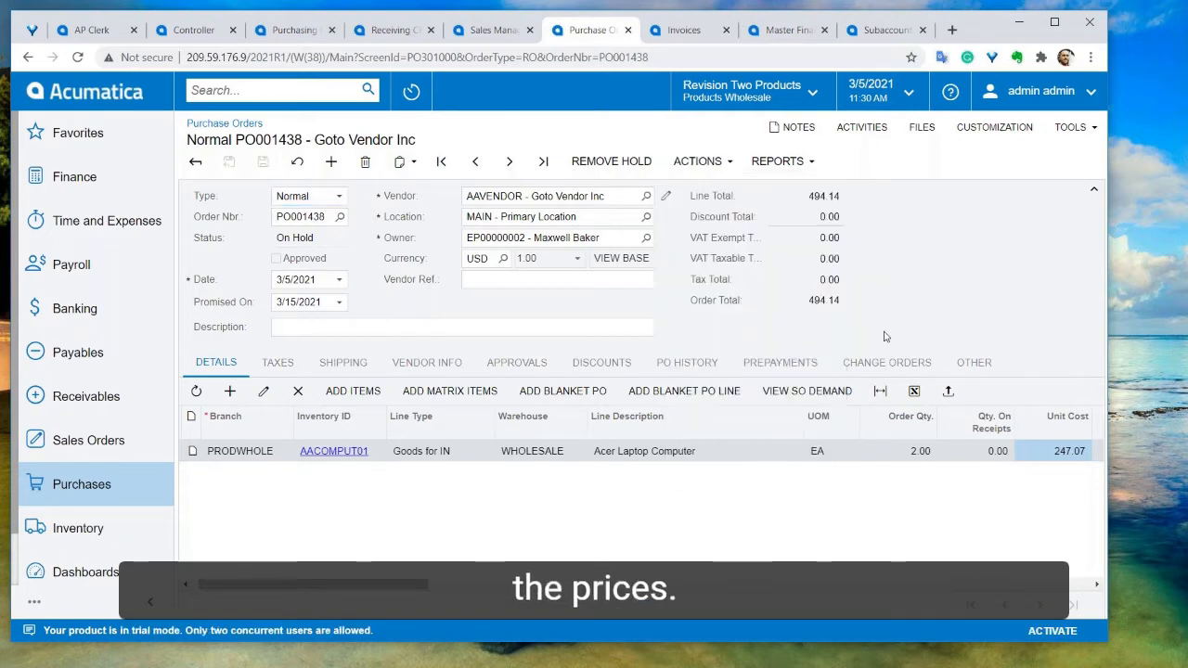
{"action": "left_click", "coordinate": [778, 161]}
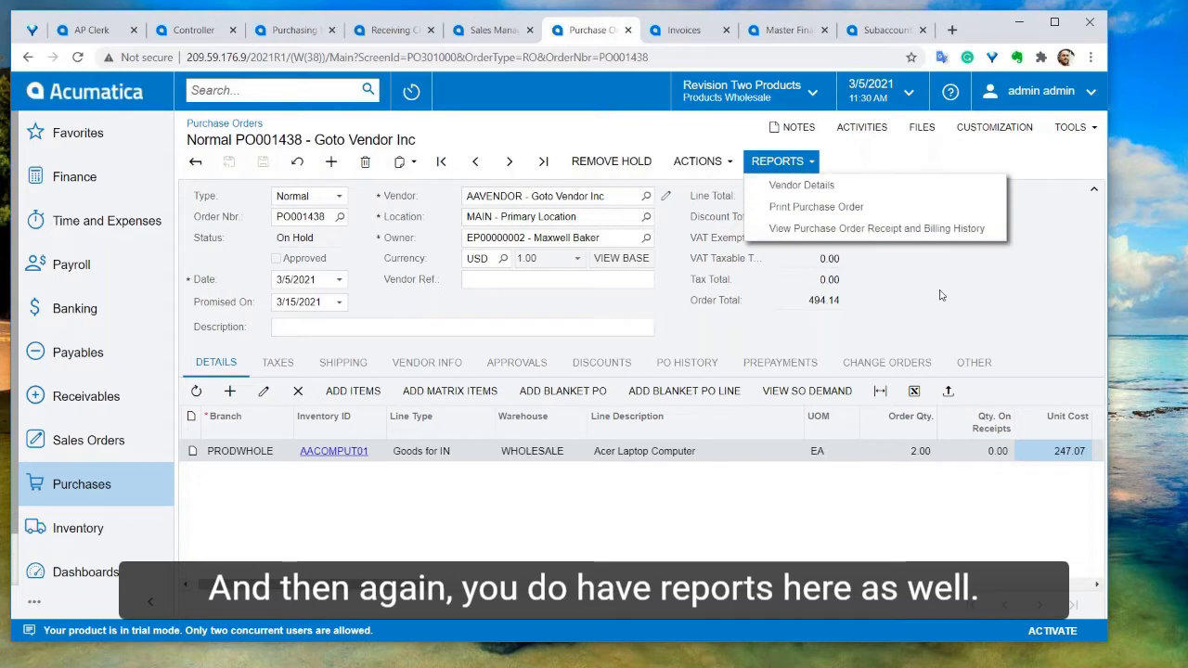
{"action": "left_click", "coordinate": [784, 162]}
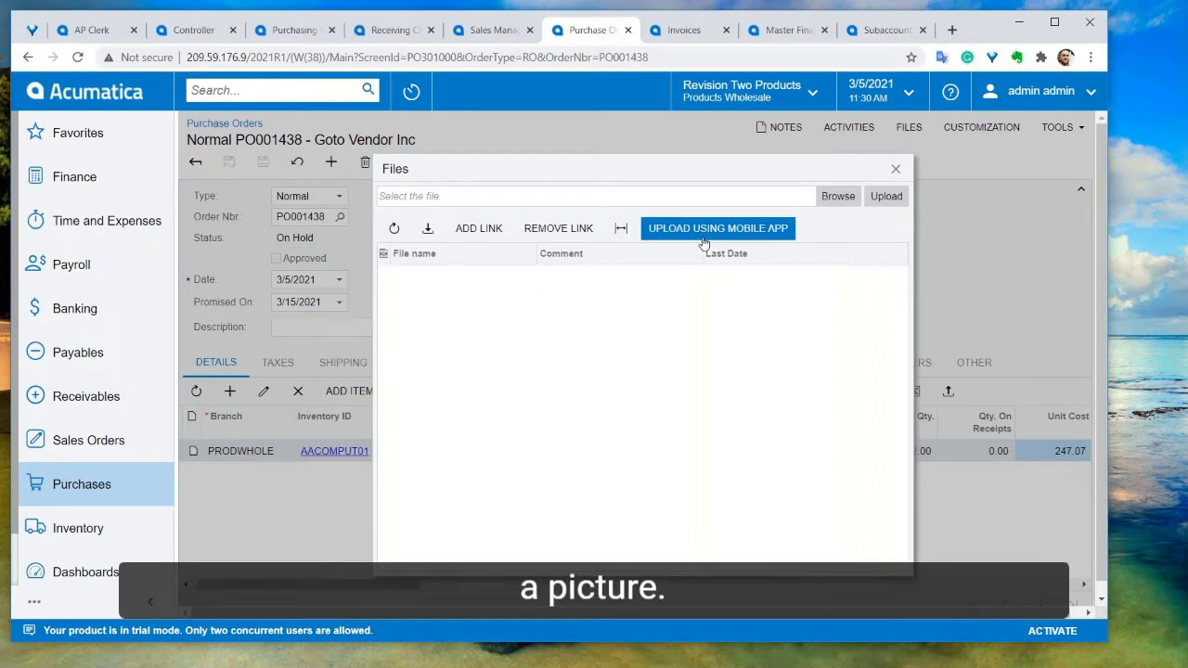
{"action": "left_click", "coordinate": [896, 168]}
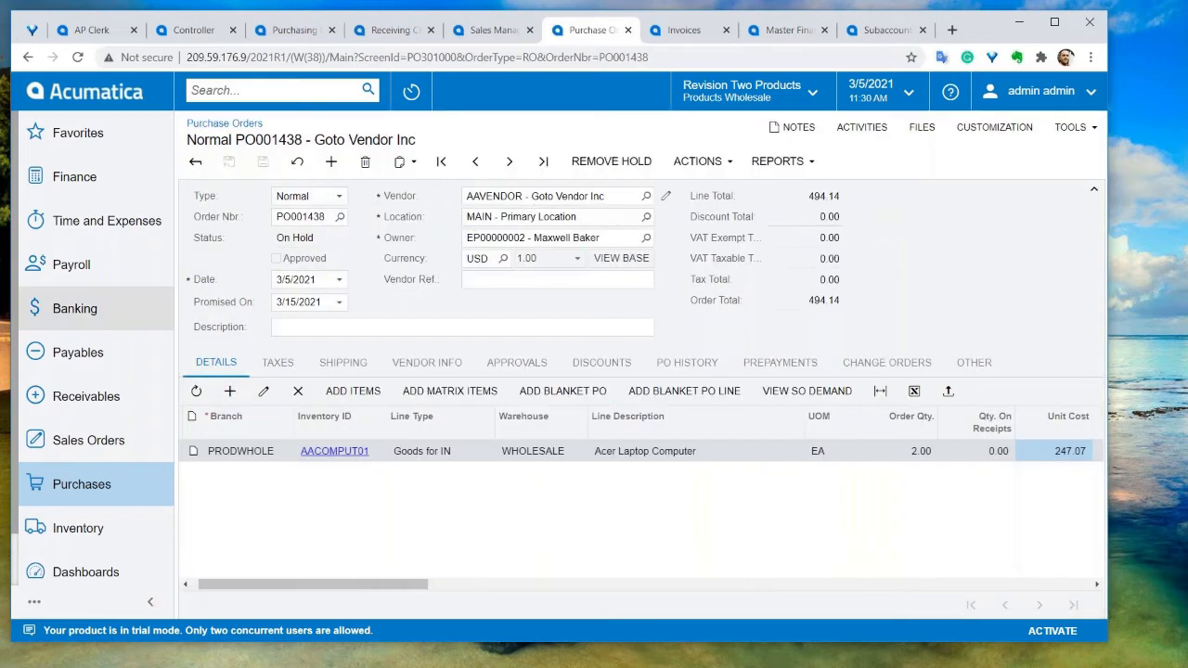
Start a new sales order for customer AACUSTOMER - Alta Ace and open that customer's record
{"action": "left_click", "coordinate": [131, 444]}
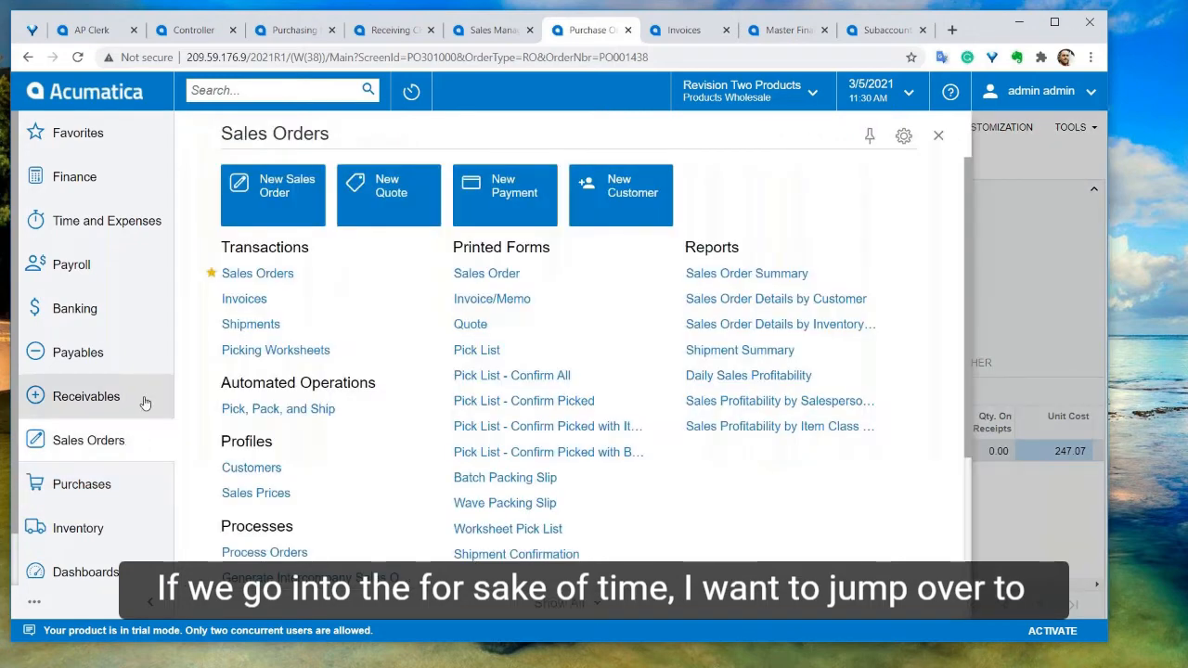
{"action": "left_click", "coordinate": [243, 210]}
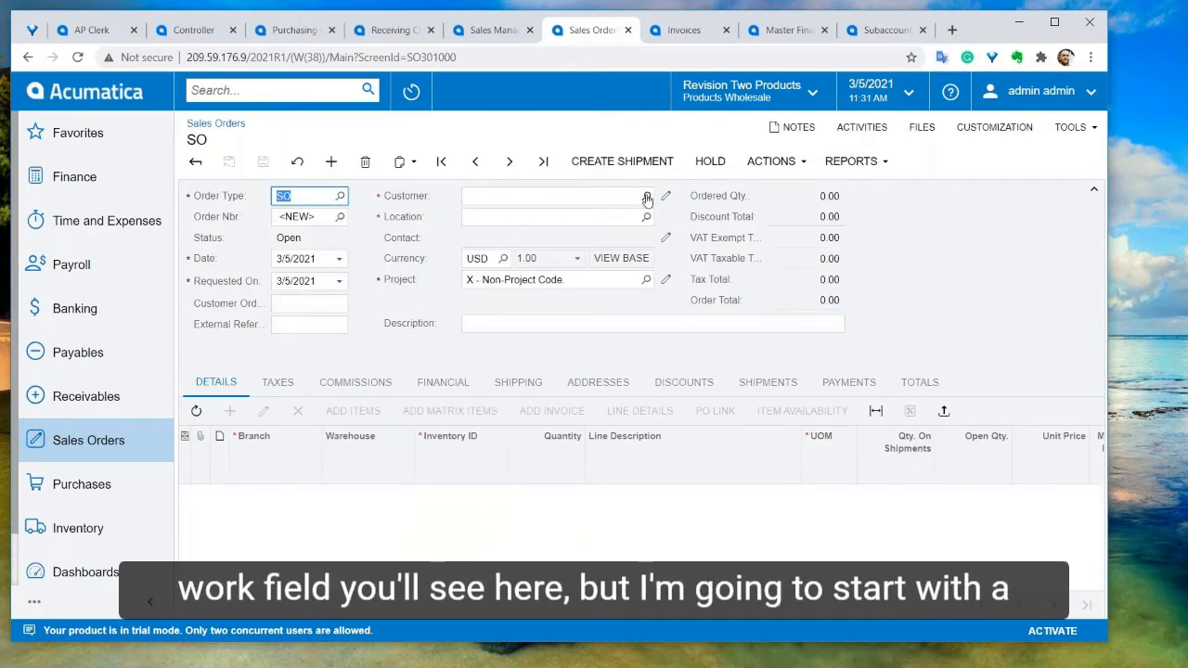
{"action": "left_click", "coordinate": [647, 197]}
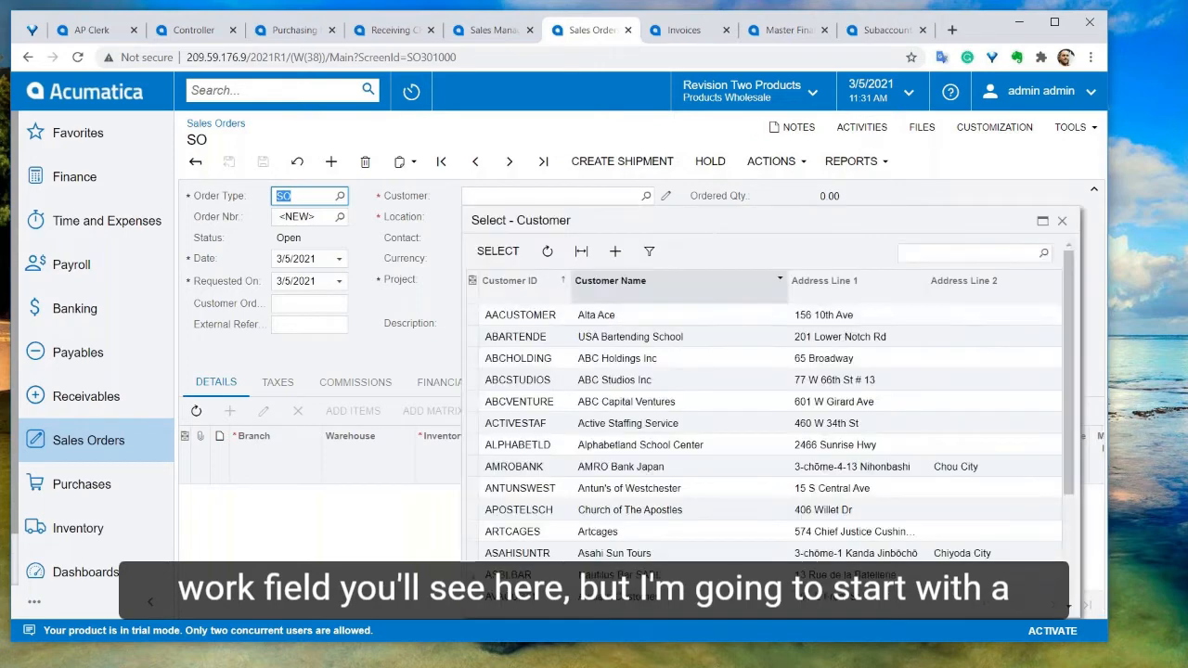
{"action": "double_click", "coordinate": [609, 316]}
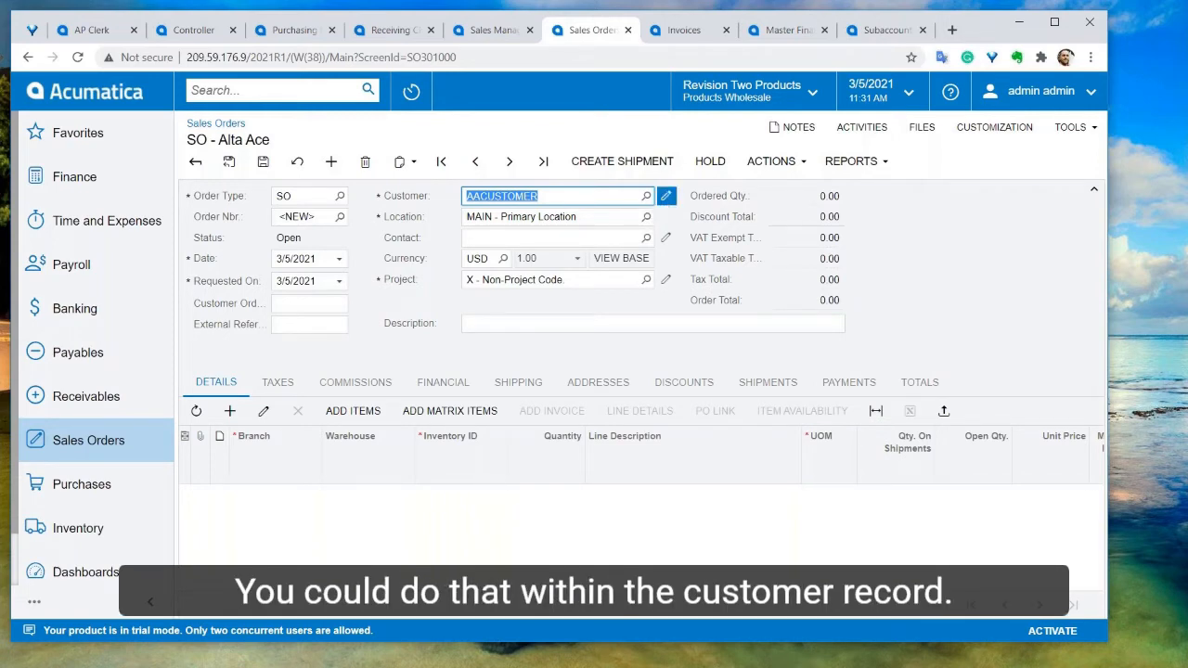
{"action": "left_click", "coordinate": [666, 197]}
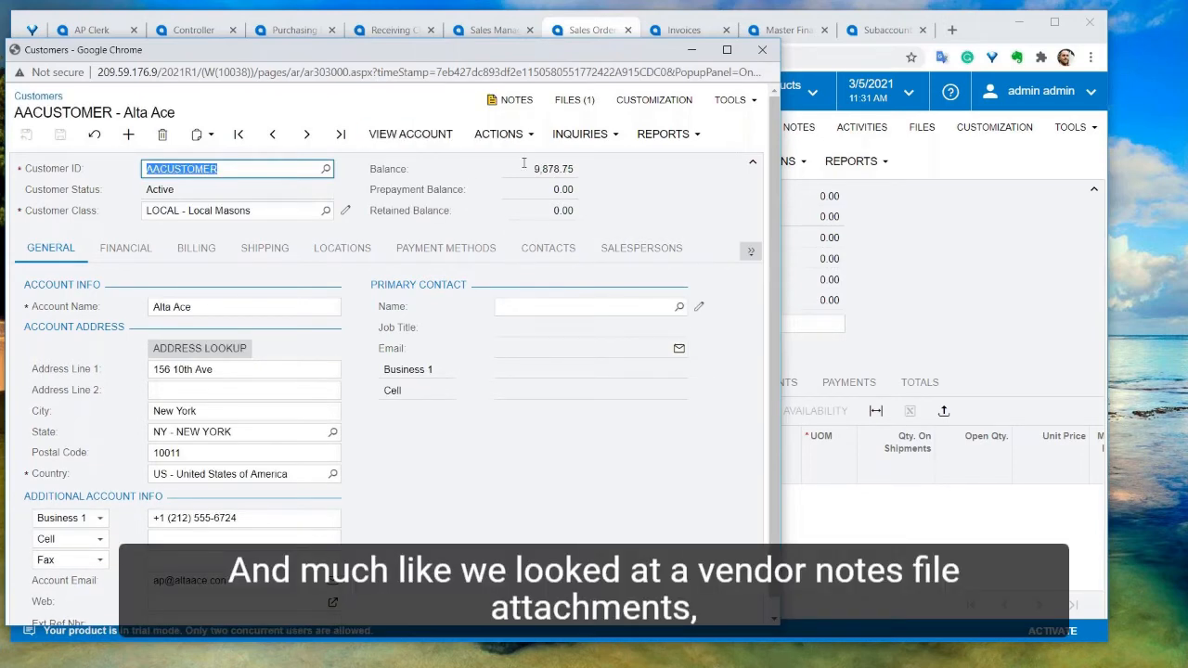
Review the customer's Financial, Billing, Shipping, Contacts, Salespersons and Locations tabs
{"action": "left_click", "coordinate": [130, 249]}
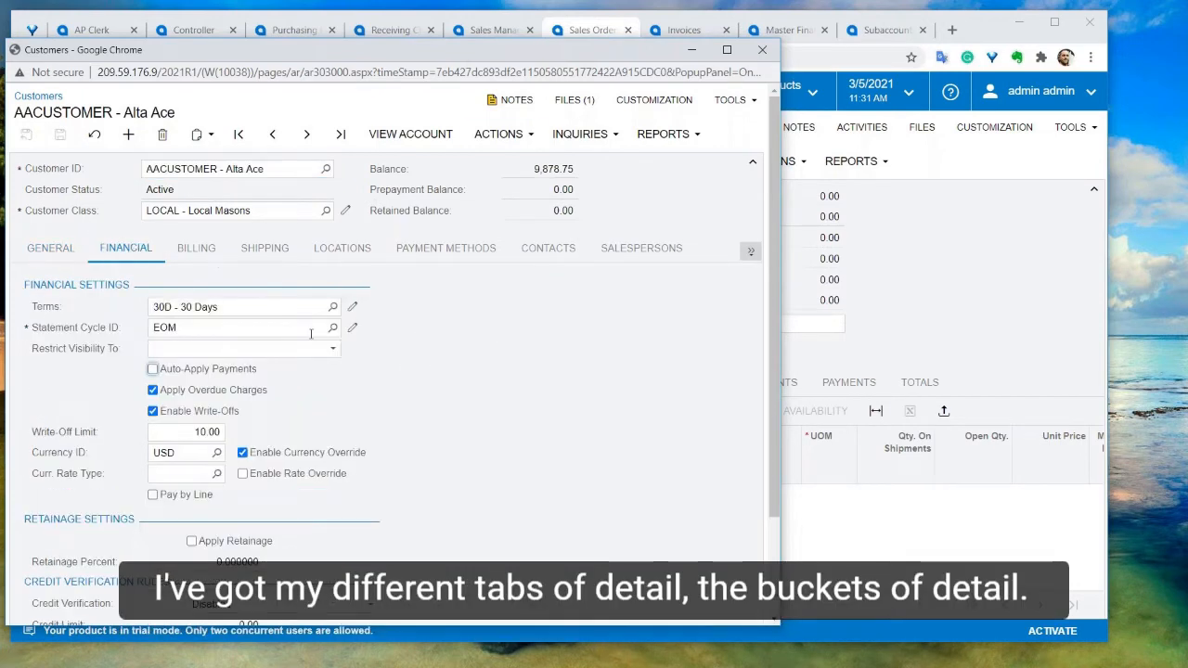
{"action": "scroll", "coordinate": [367, 401], "scroll_direction": "down", "scroll_amount": 1}
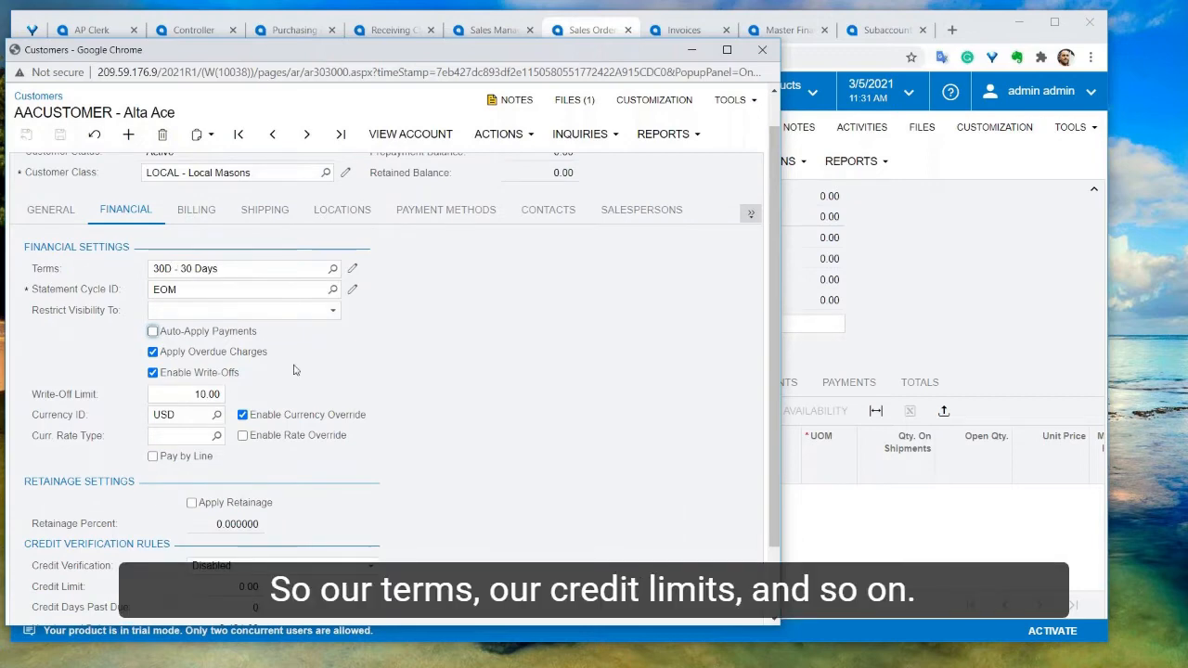
{"action": "scroll", "coordinate": [278, 394], "scroll_direction": "down", "scroll_amount": 2}
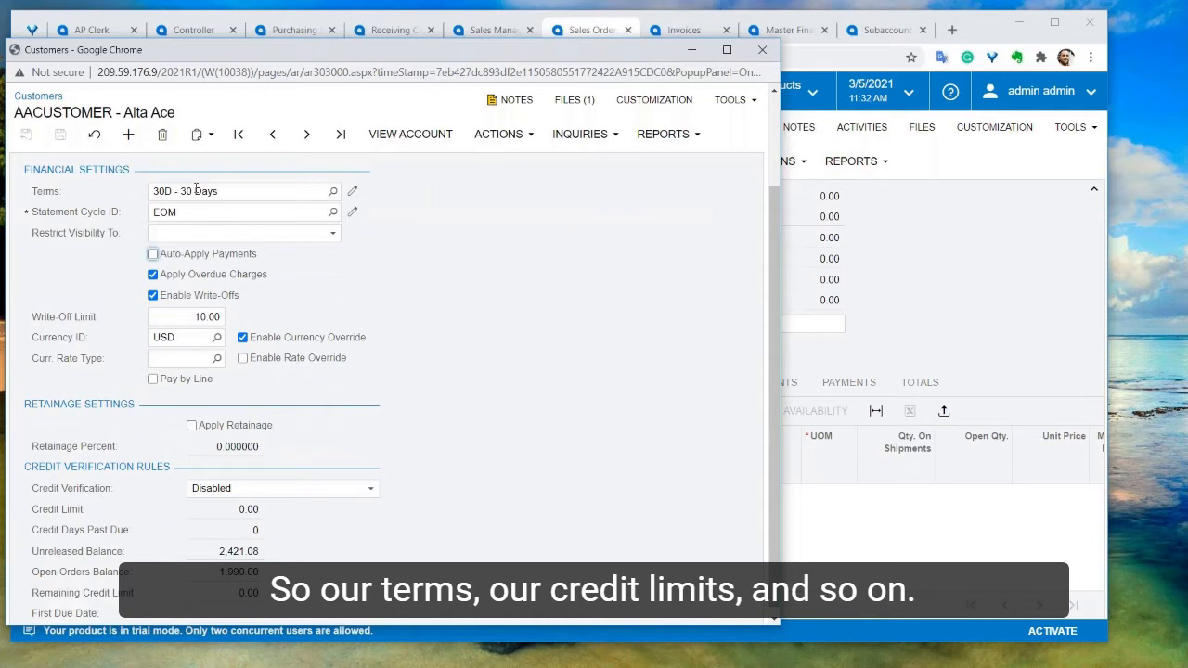
{"action": "scroll", "coordinate": [190, 214], "scroll_direction": "up", "scroll_amount": 3}
{"action": "left_click", "coordinate": [206, 251]}
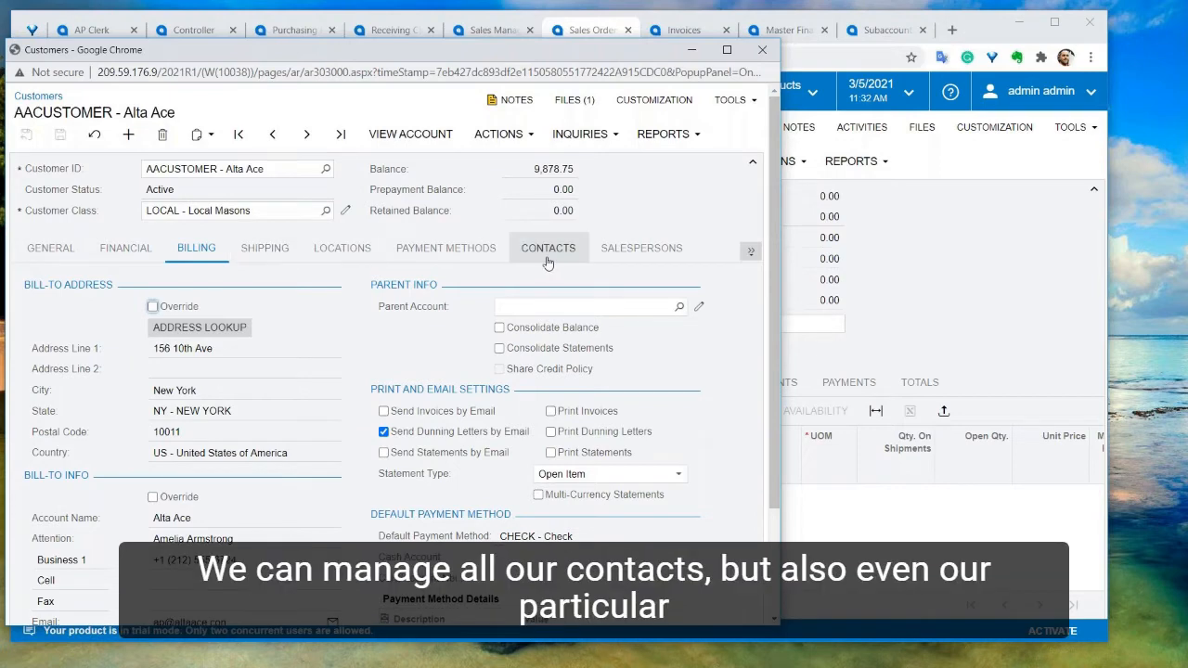
{"action": "left_click", "coordinate": [283, 253]}
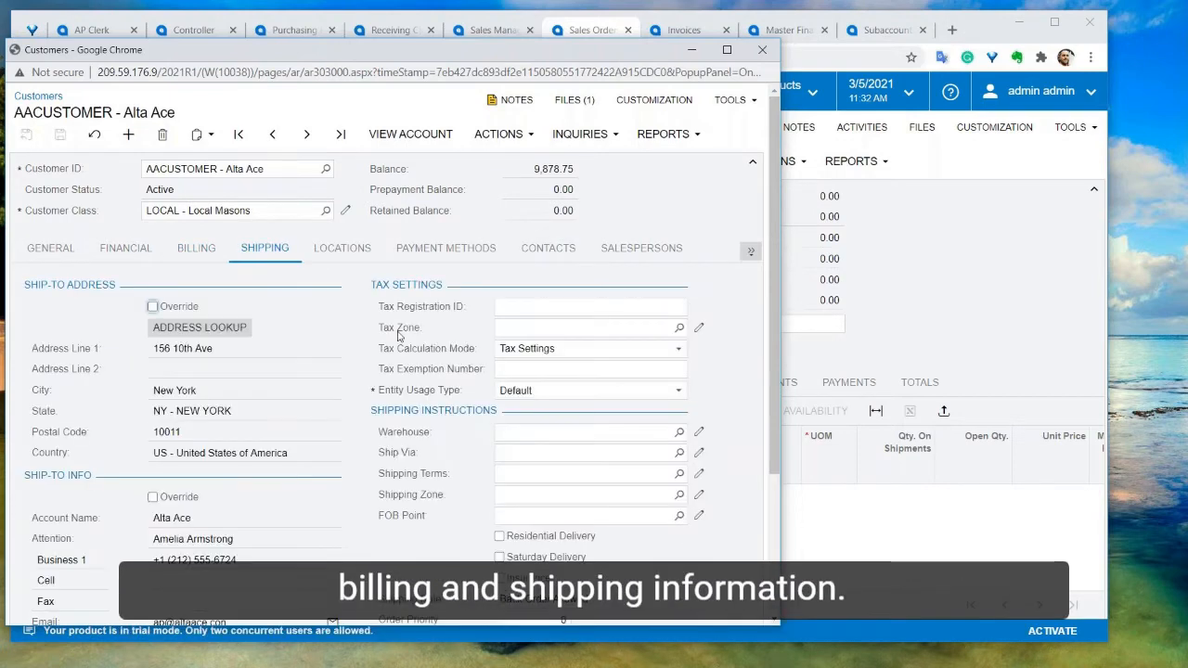
{"action": "left_click", "coordinate": [551, 252]}
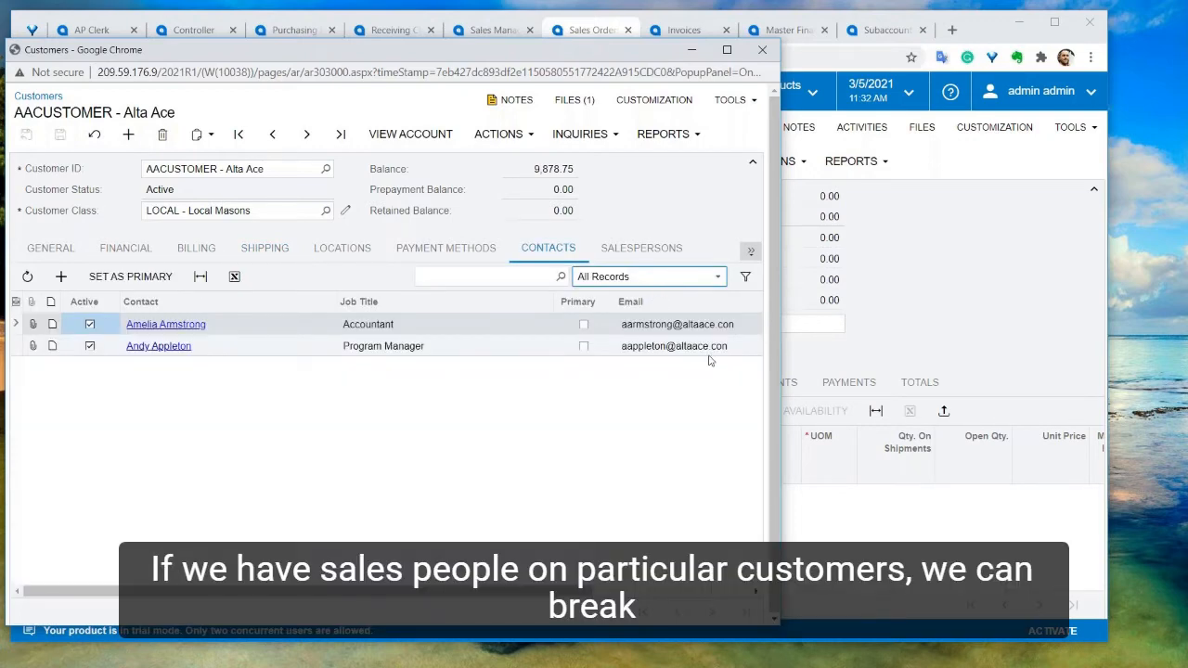
{"action": "left_click", "coordinate": [644, 249]}
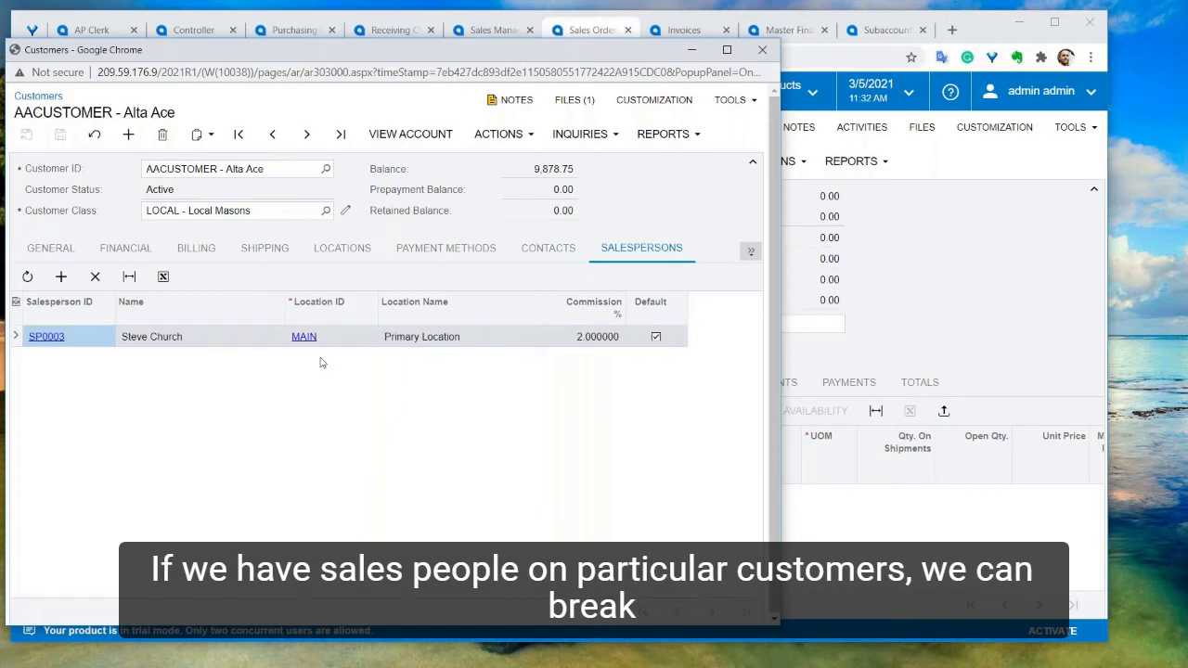
{"action": "left_click", "coordinate": [353, 252]}
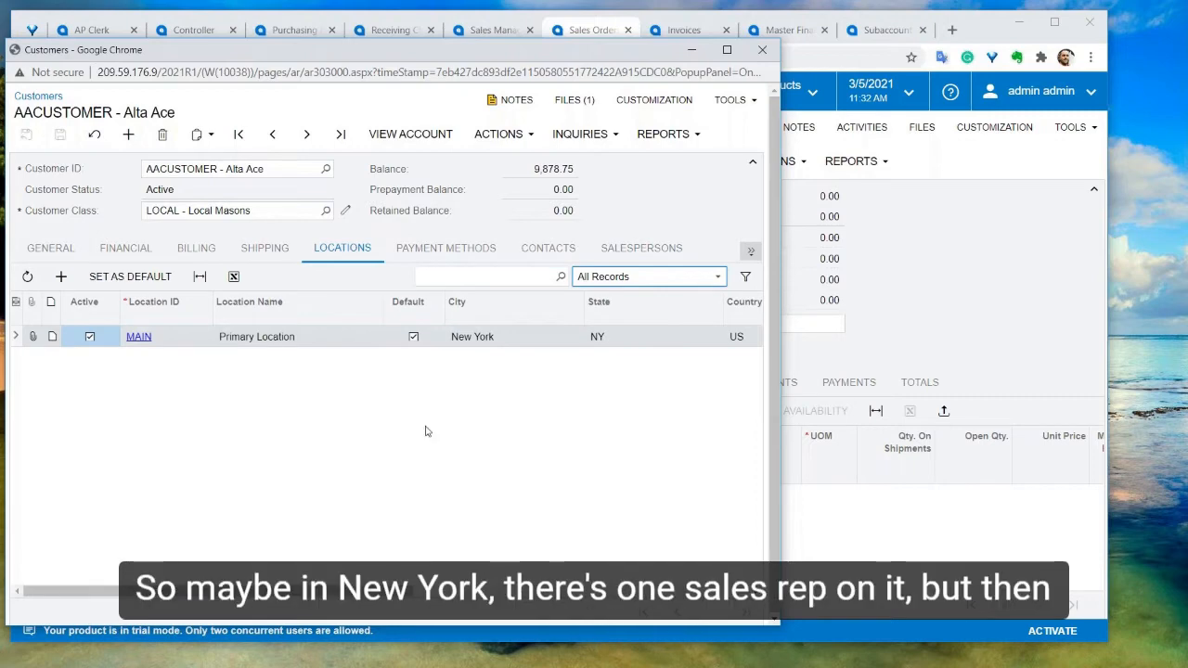
{"action": "scroll", "coordinate": [426, 432], "scroll_direction": "right", "scroll_amount": 5}
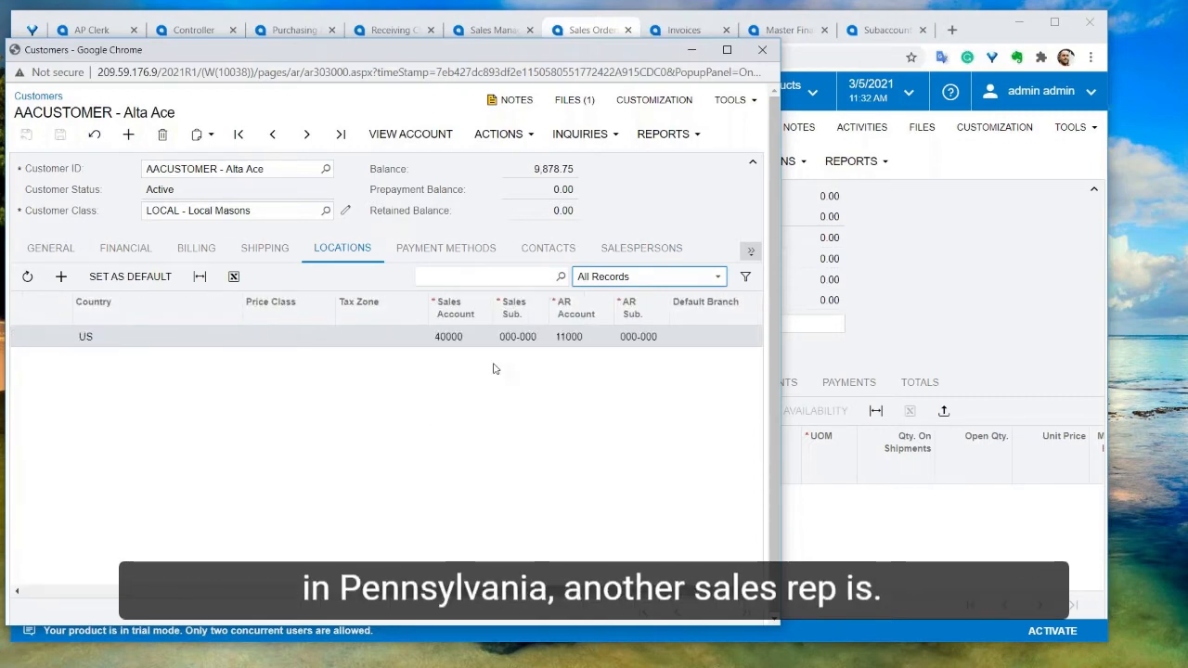
{"action": "scroll", "coordinate": [493, 368], "scroll_direction": "left", "scroll_amount": 5}
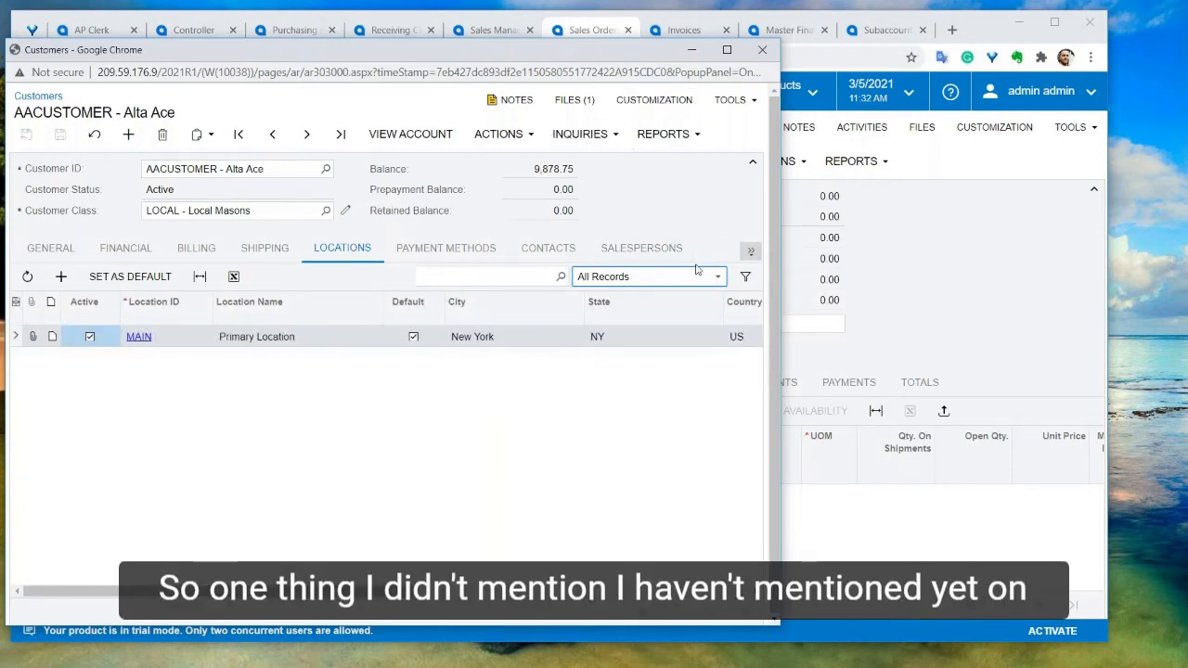
{"action": "left_click", "coordinate": [751, 250]}
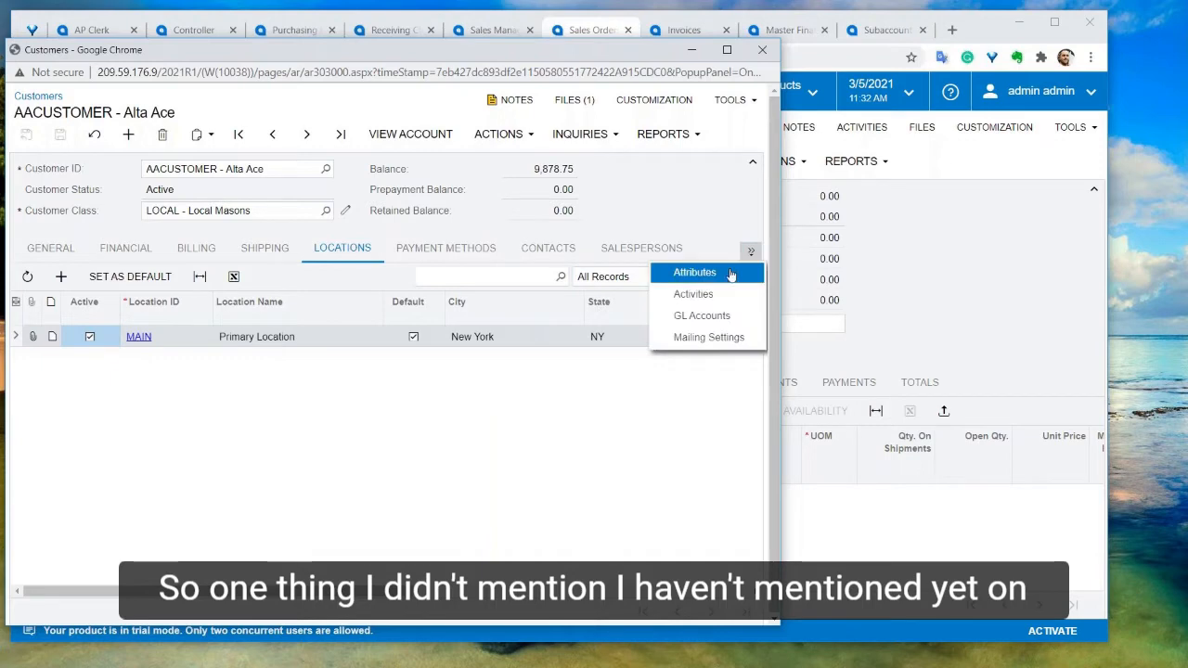
Browse the customer's Activities tab and its Add Activity options, then close the customer window
{"action": "left_click", "coordinate": [695, 295]}
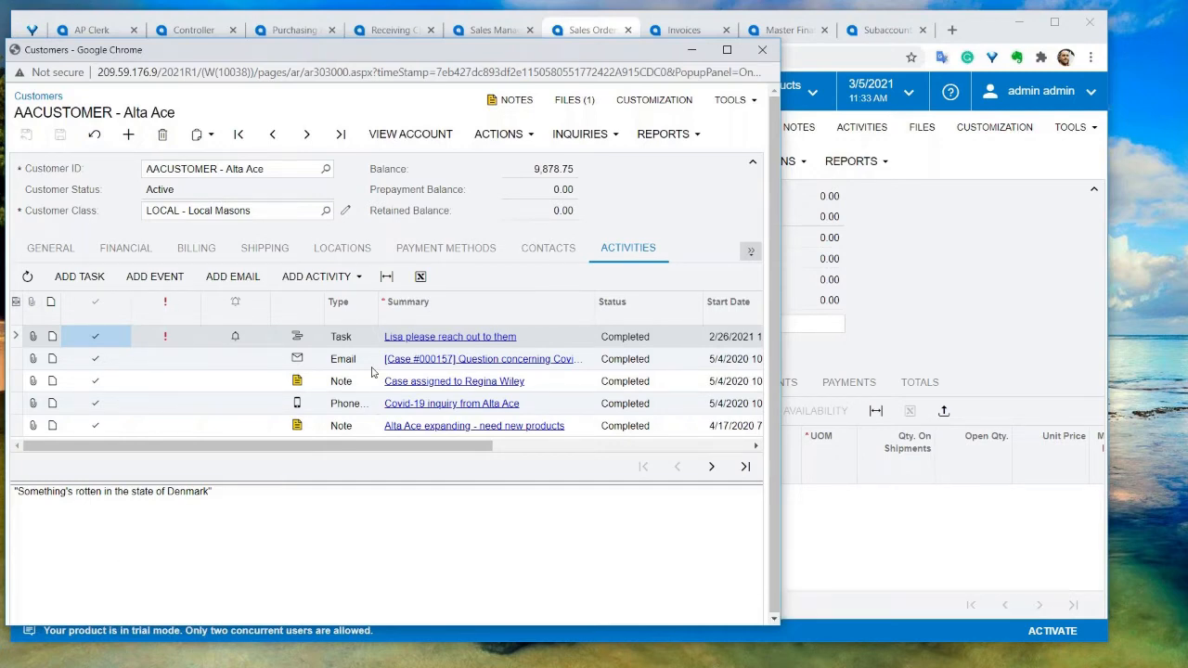
{"action": "left_click", "coordinate": [360, 277]}
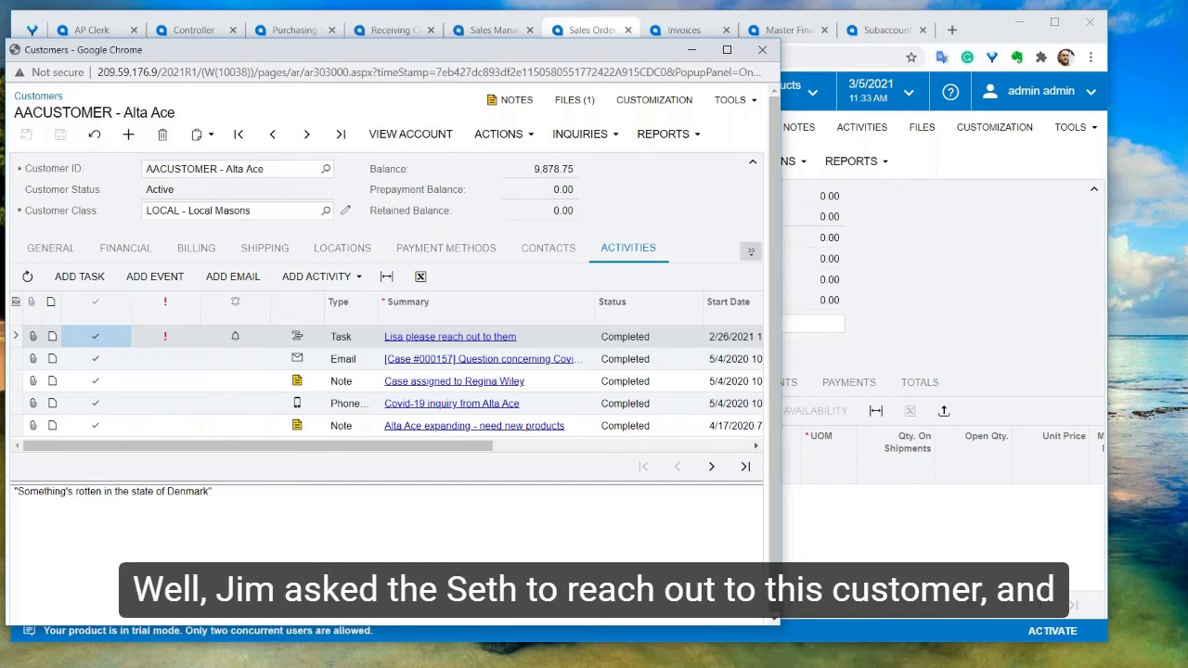
{"action": "left_click", "coordinate": [762, 50]}
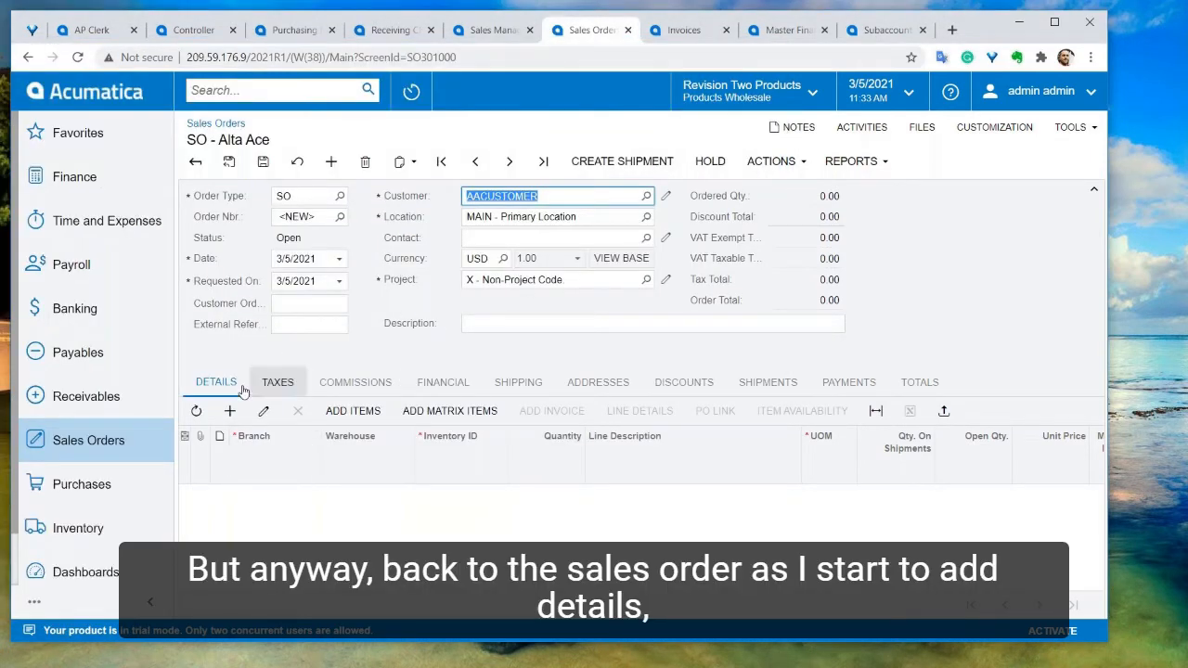
Add a sales order line for inventory item AACOMPUT01 - Acer Laptop Computer
{"action": "left_click", "coordinate": [229, 410]}
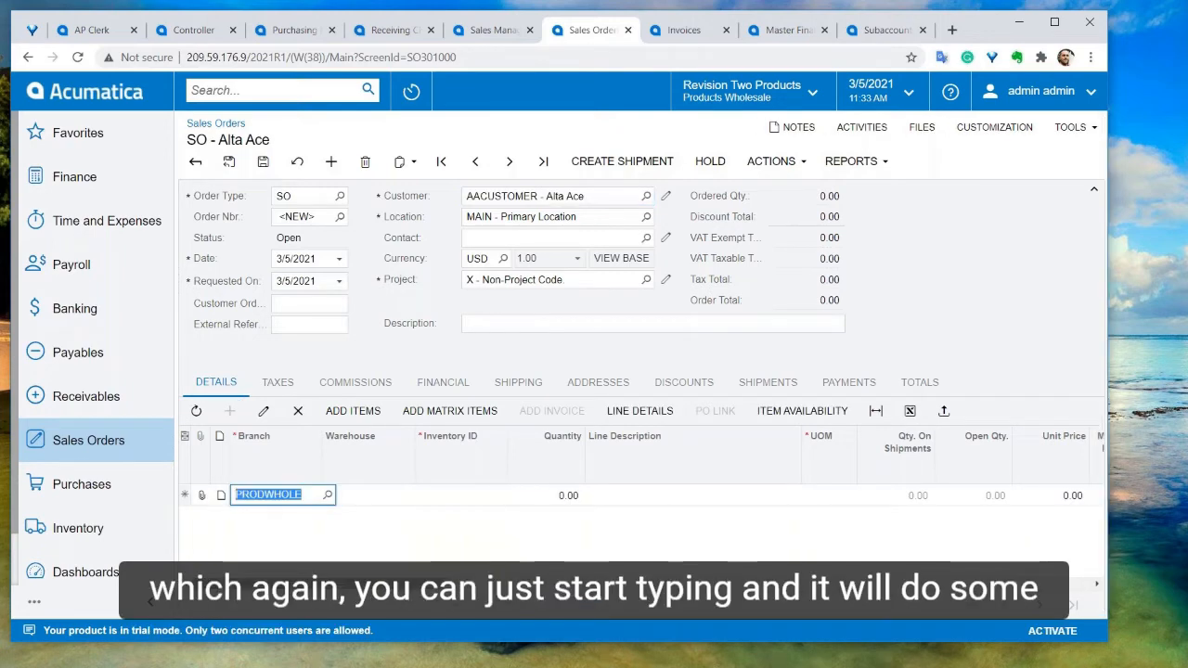
{"action": "key", "text": "Tab"}
{"action": "key", "text": "Tab"}
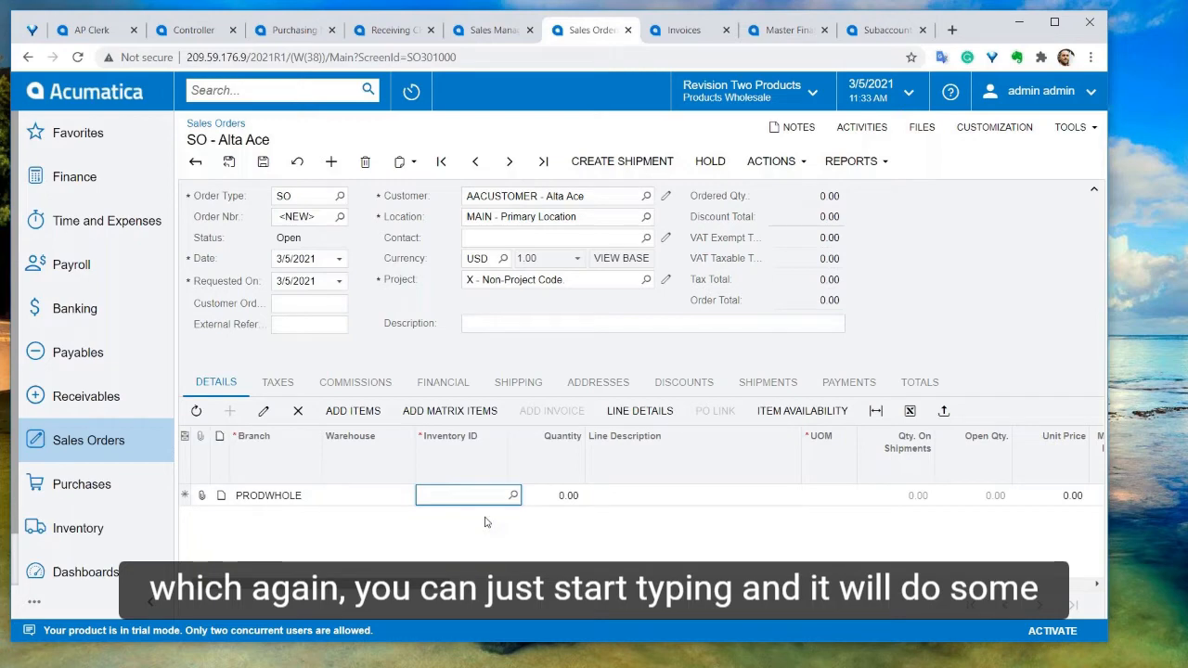
{"action": "type", "text": "ac"}
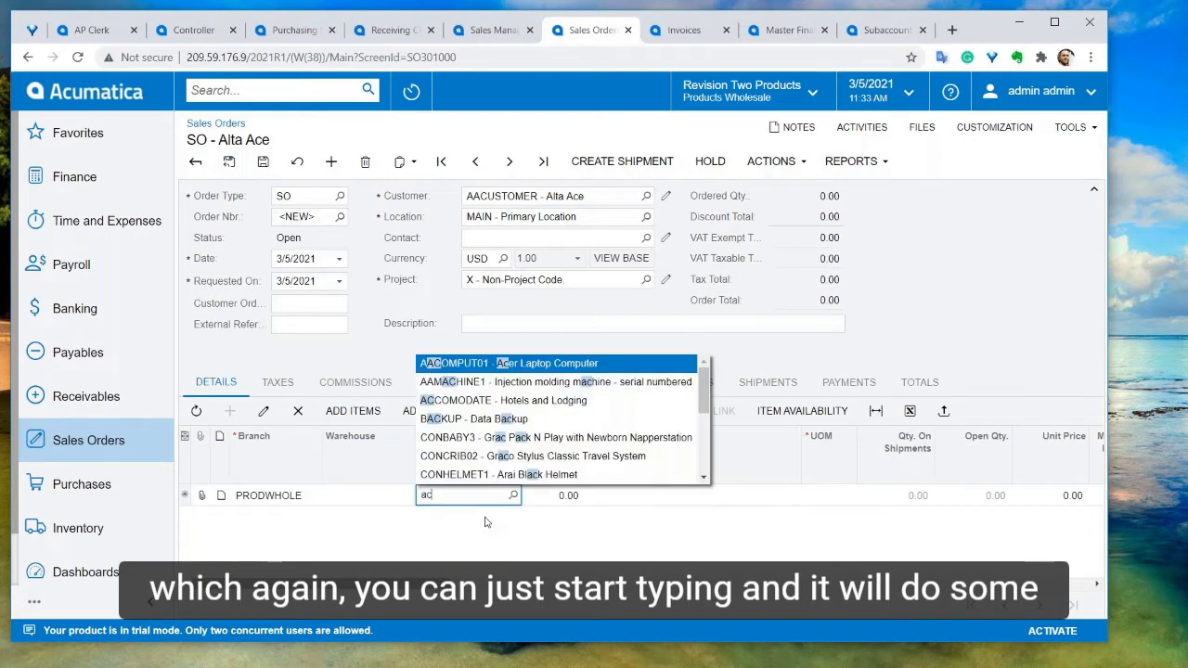
{"action": "type", "text": "e"}
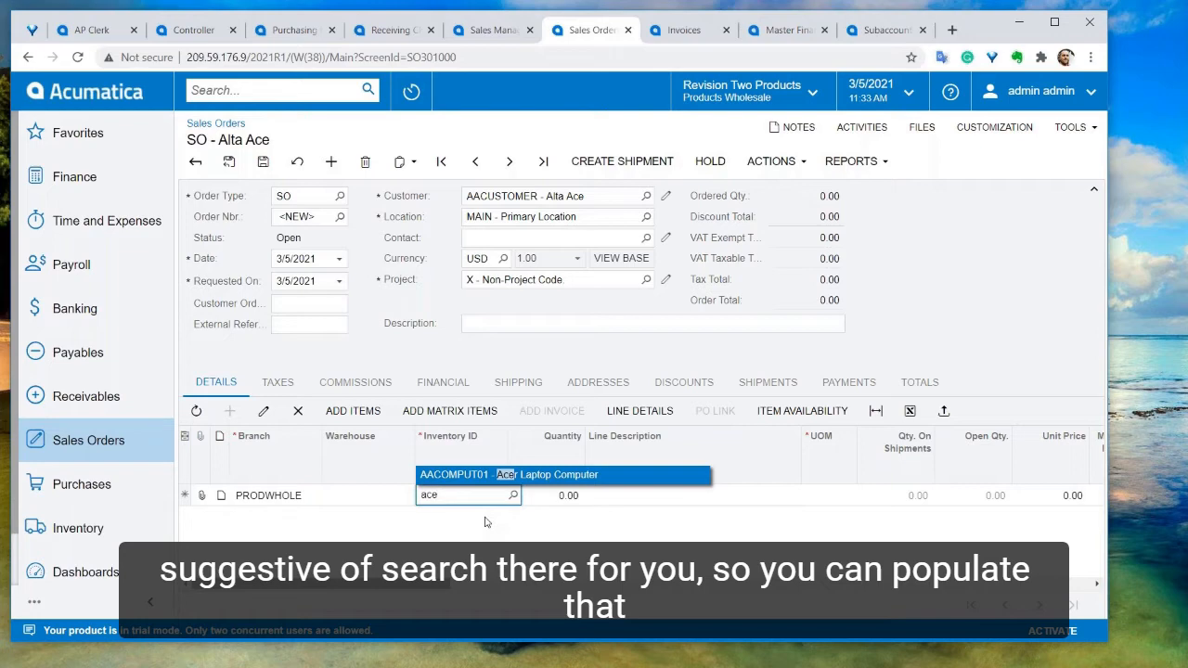
{"action": "key", "text": "Tab"}
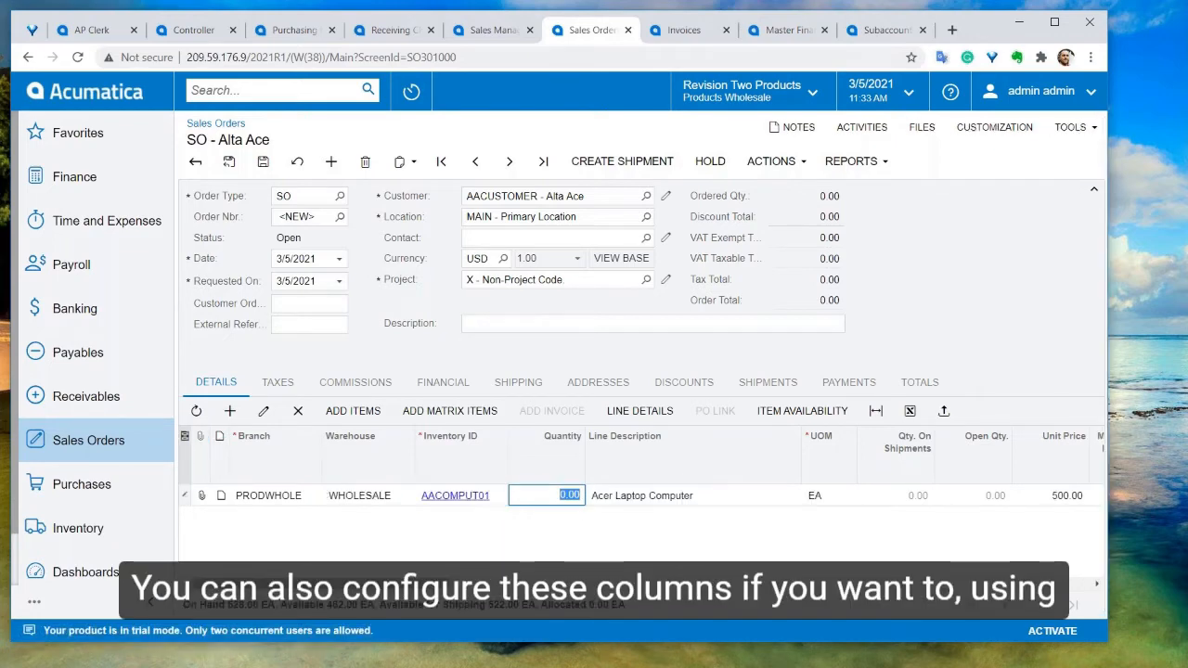
Open the grid's column configuration and move the Line Description column above Quantity
{"action": "left_click", "coordinate": [184, 436]}
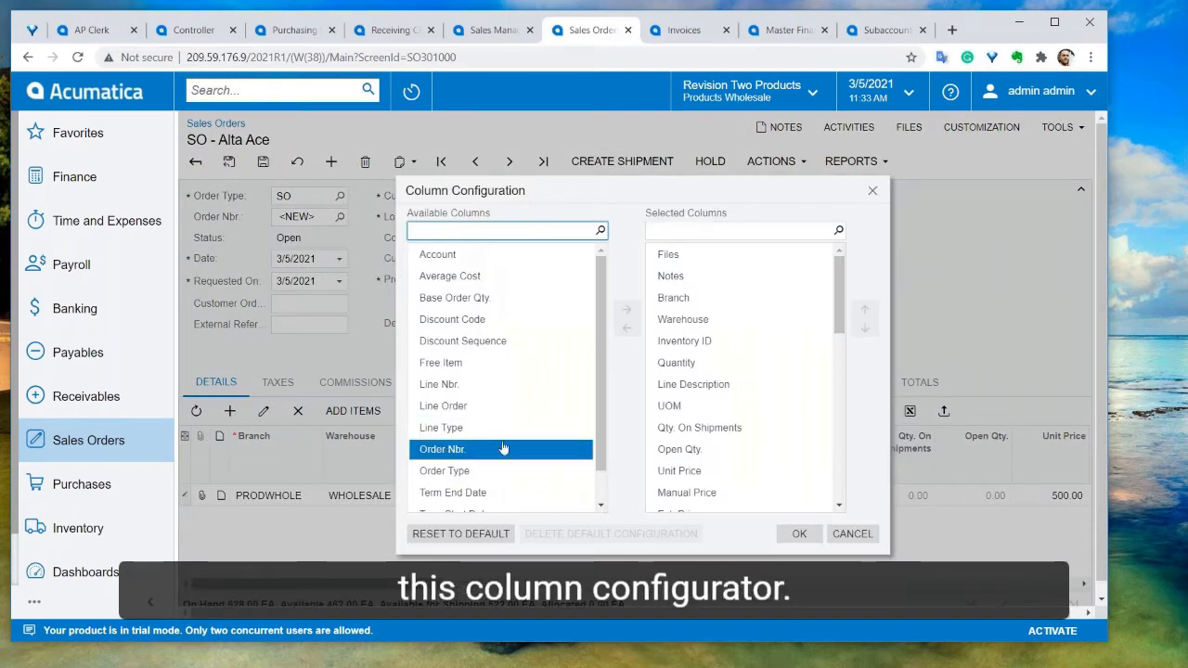
{"action": "left_click", "coordinate": [805, 387]}
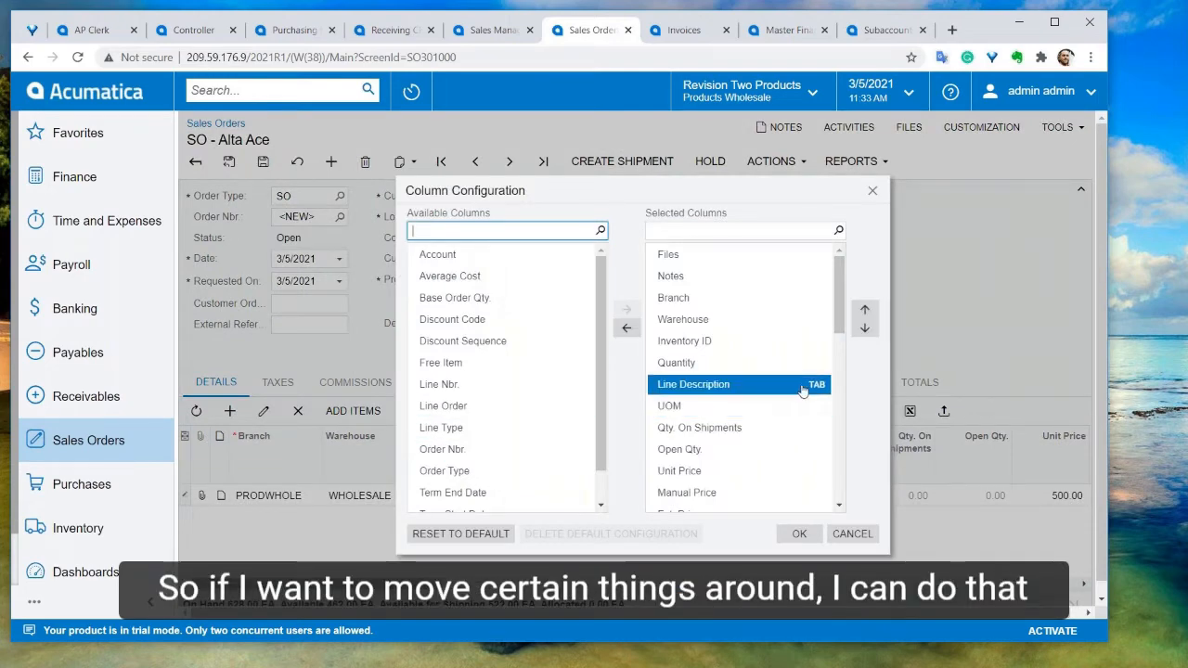
{"action": "left_click", "coordinate": [865, 311]}
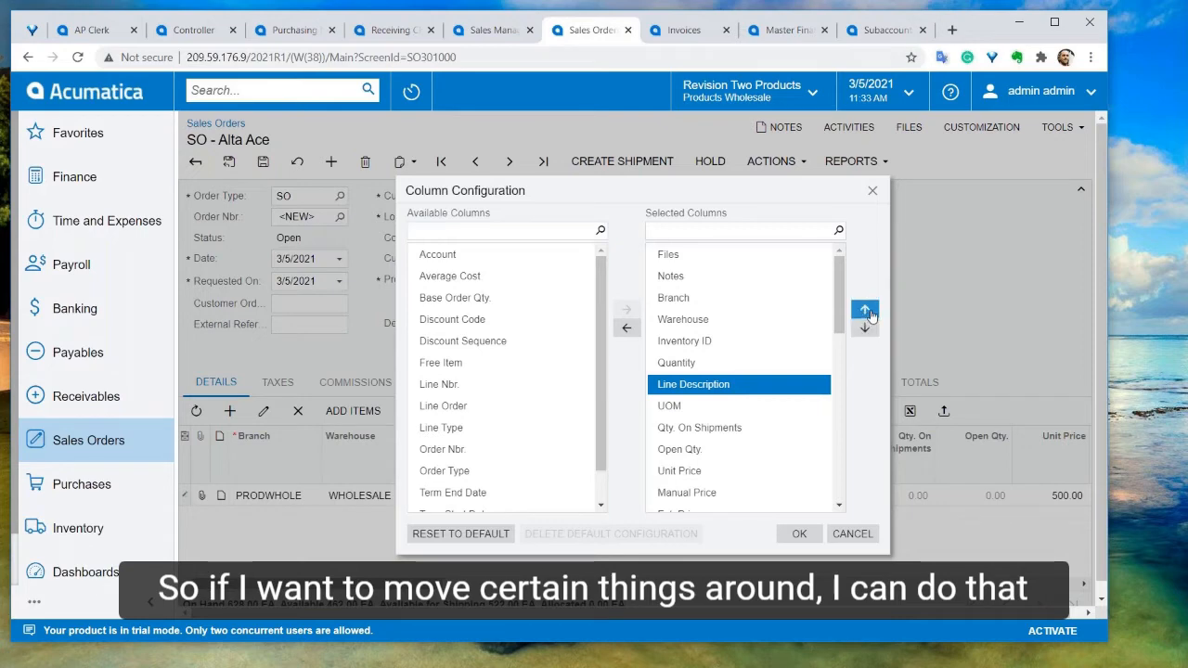
{"action": "left_click", "coordinate": [865, 309]}
Remove the Subaccount column from the selected grid columns
{"action": "scroll", "coordinate": [721, 466], "scroll_direction": "down", "scroll_amount": 1}
{"action": "scroll", "coordinate": [721, 466], "scroll_direction": "down", "scroll_amount": 1}
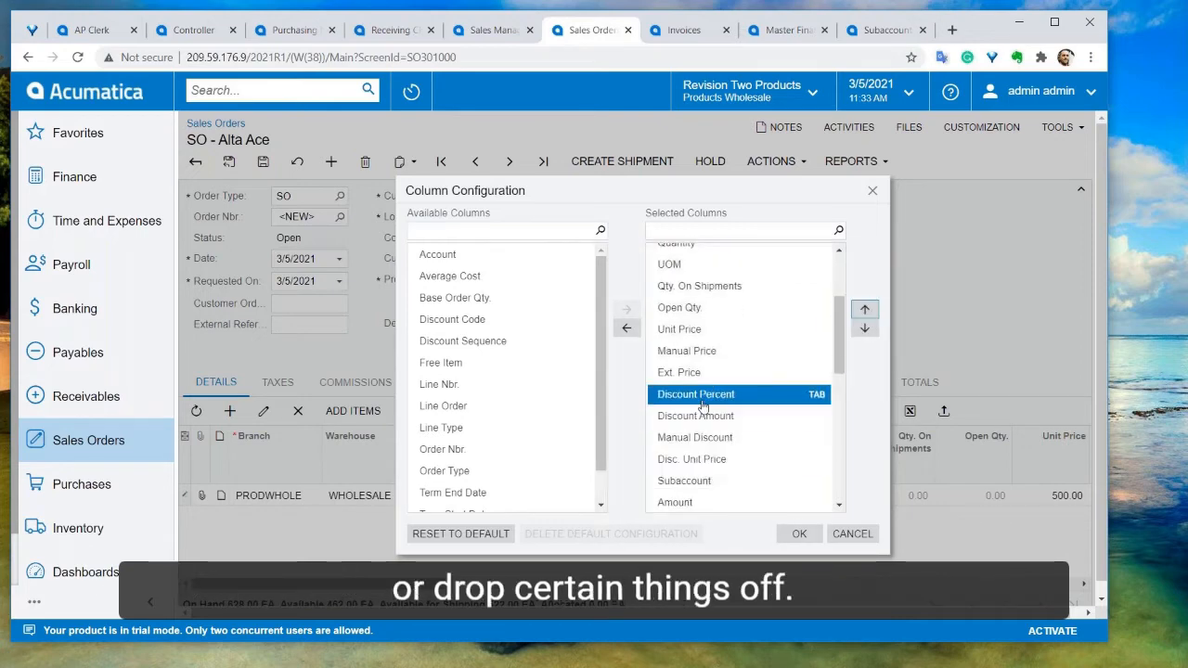
{"action": "left_click", "coordinate": [677, 480]}
{"action": "left_click", "coordinate": [626, 328]}
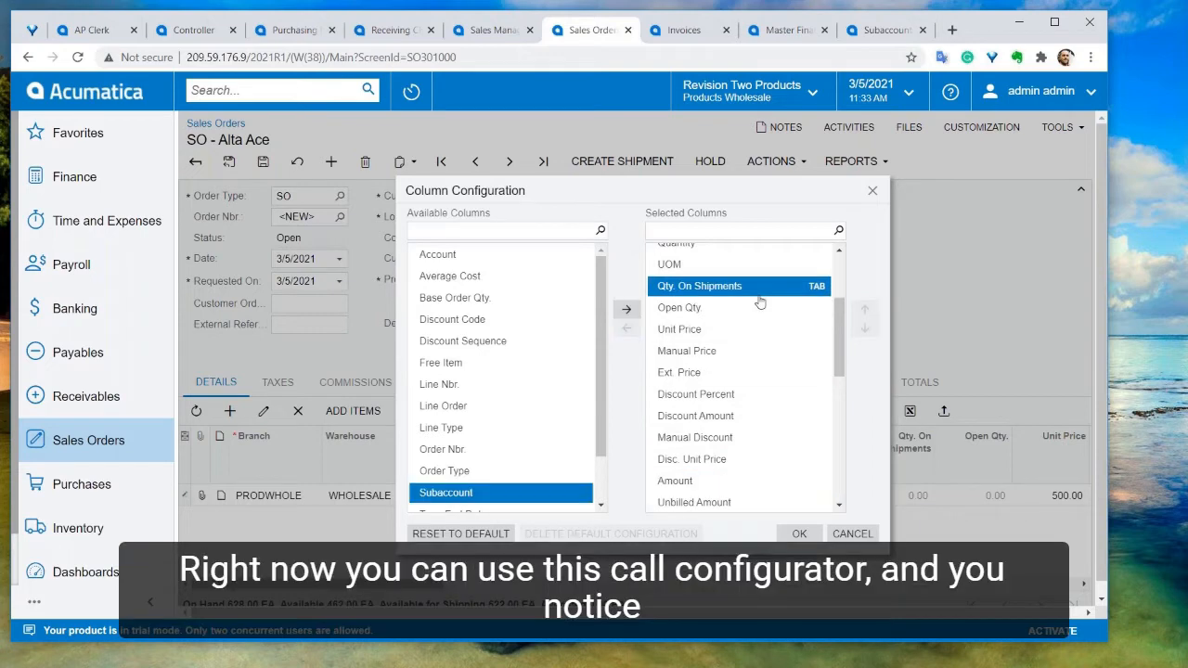
Exclude the Open Qty. column from tab navigation and apply the column configuration
{"action": "scroll", "coordinate": [758, 300], "scroll_direction": "up", "scroll_amount": 2}
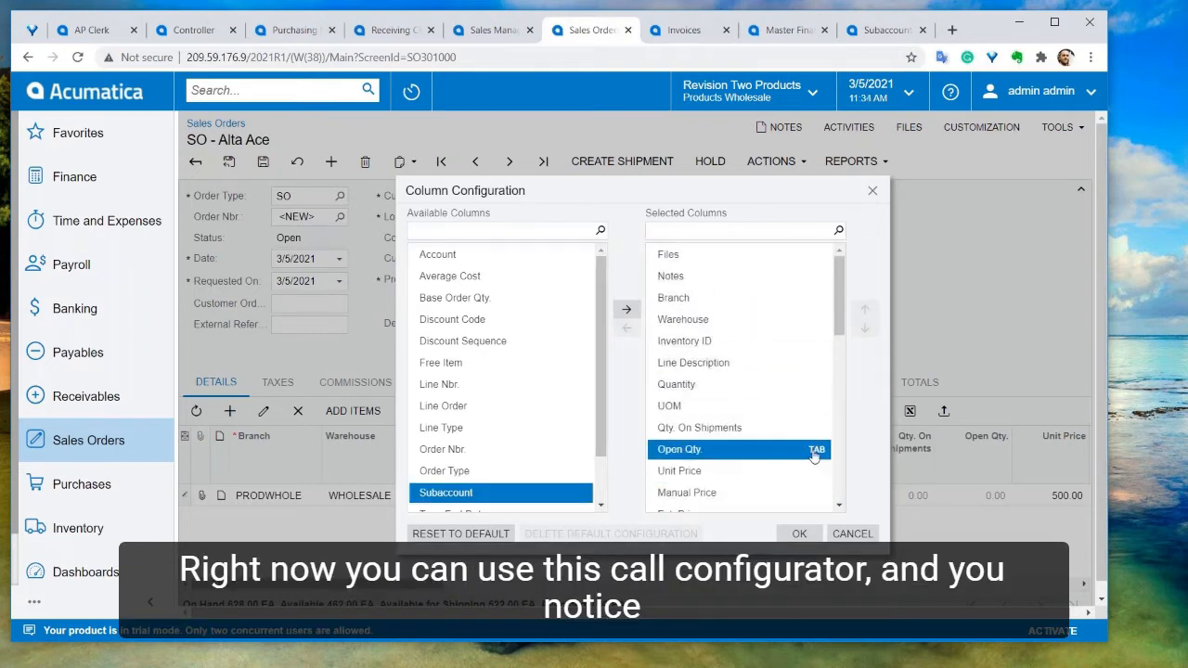
{"action": "mouse_move", "coordinate": [817, 452]}
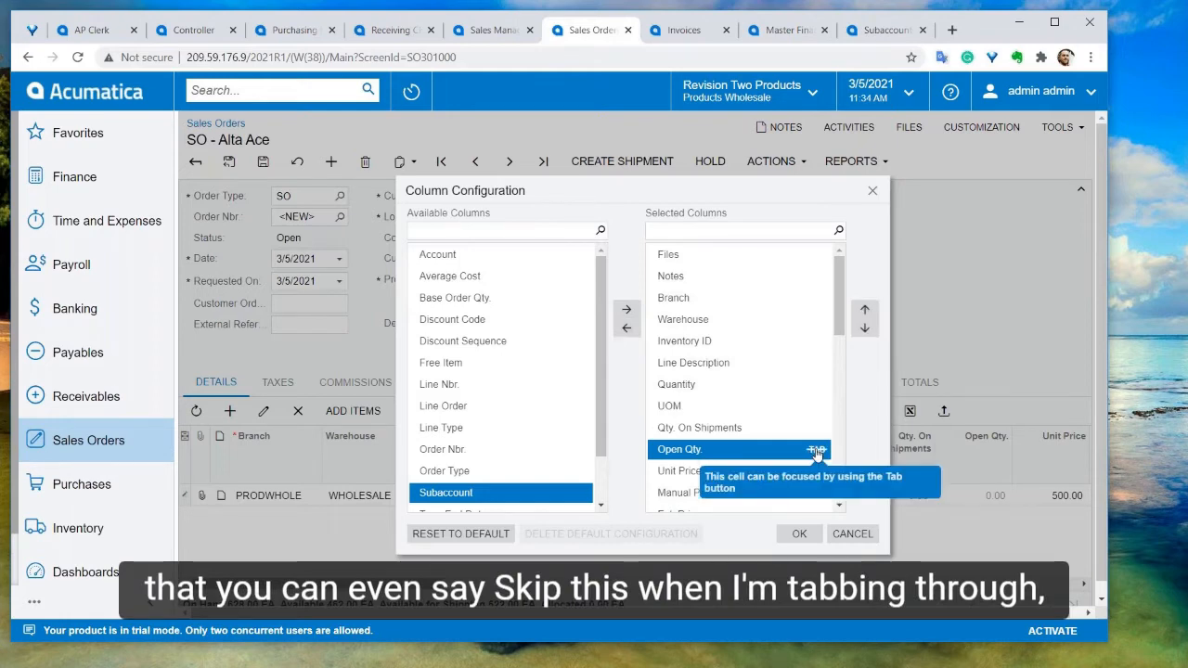
{"action": "left_click", "coordinate": [817, 451]}
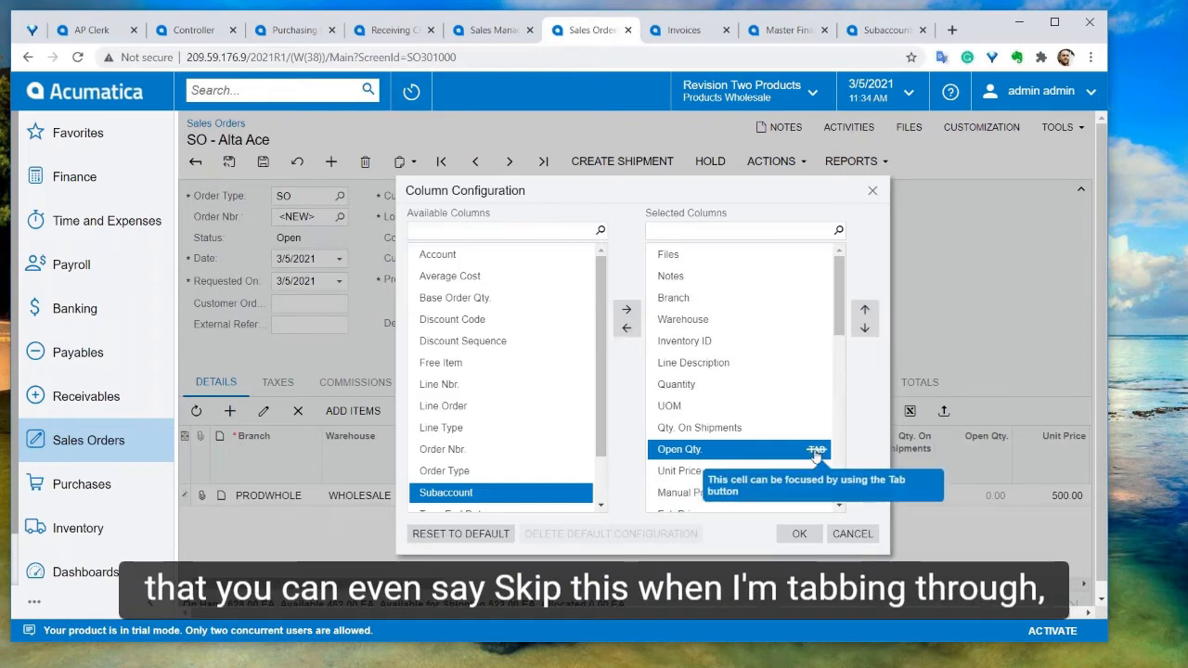
{"action": "left_click", "coordinate": [799, 535]}
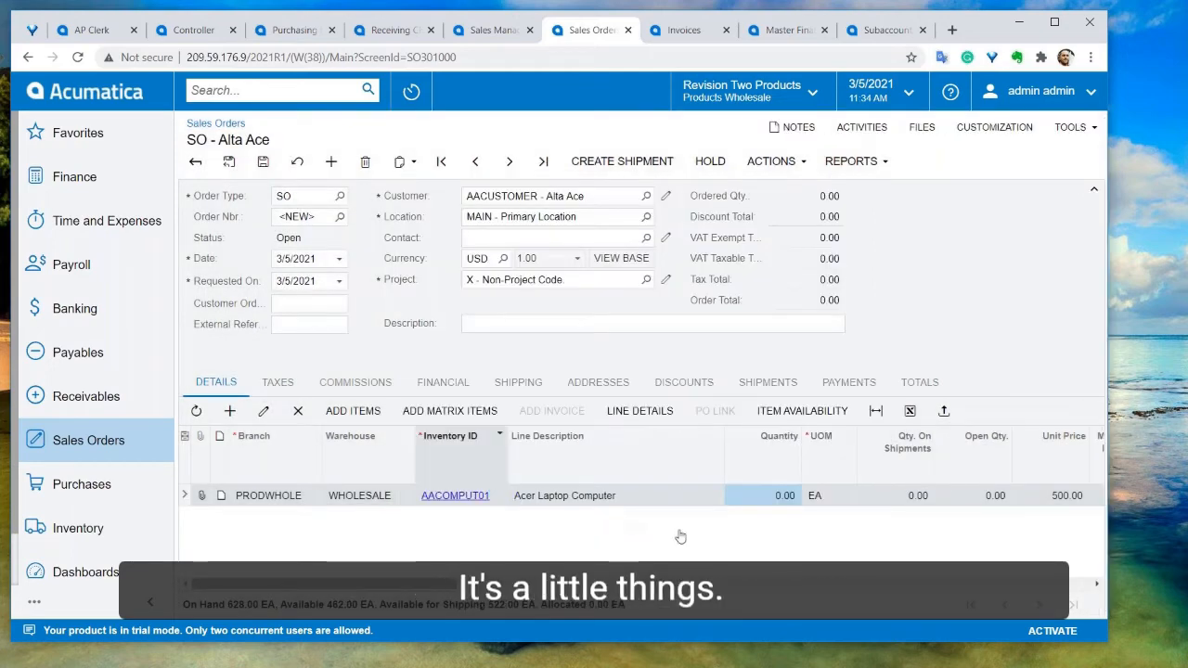
Set the laptop line's quantity to 1
{"action": "left_click", "coordinate": [777, 500]}
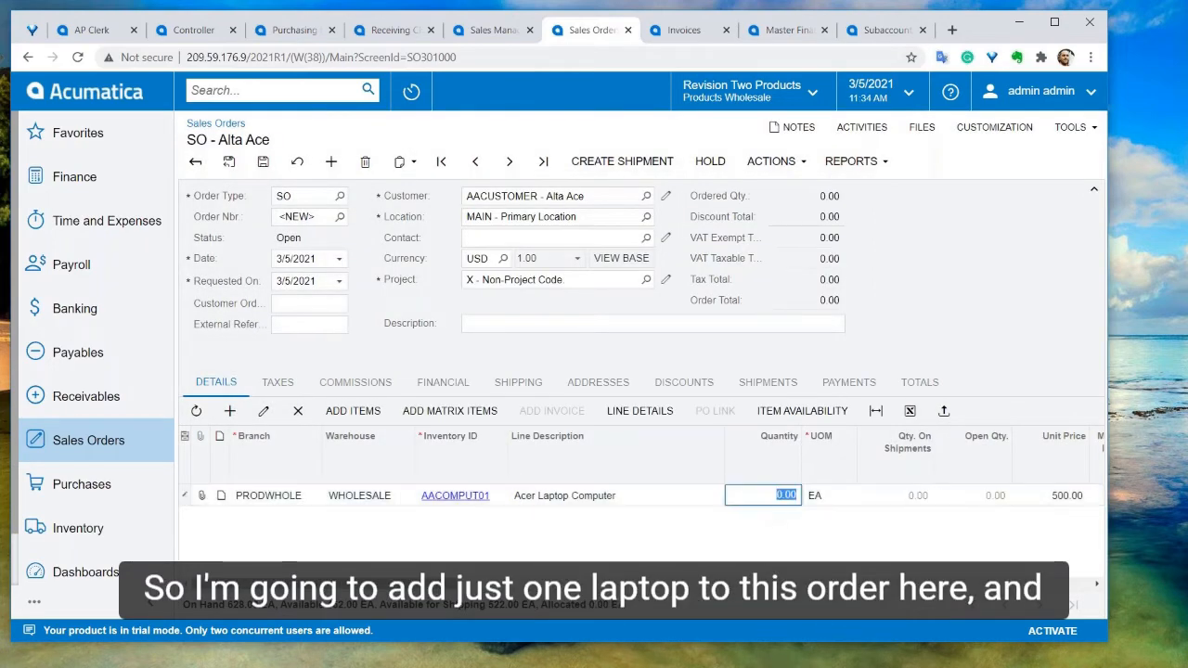
{"action": "type", "text": "1"}
{"action": "key", "text": "Tab"}
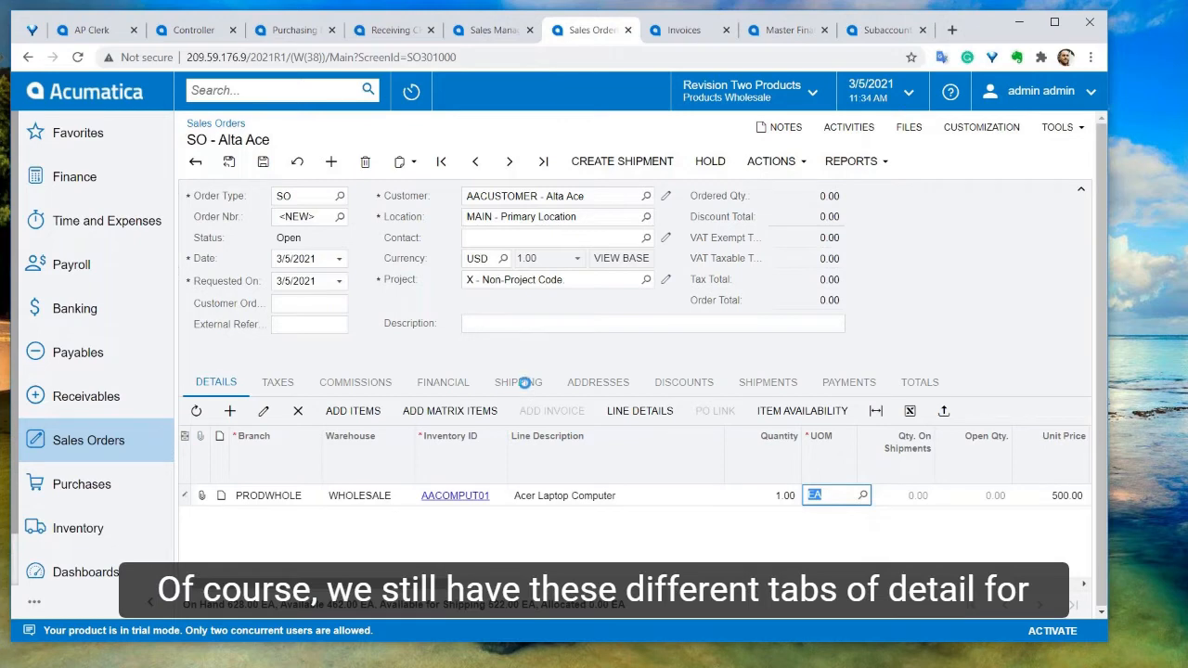
Review the sales order's Commissions and Shipping tabs
{"action": "left_click", "coordinate": [524, 382]}
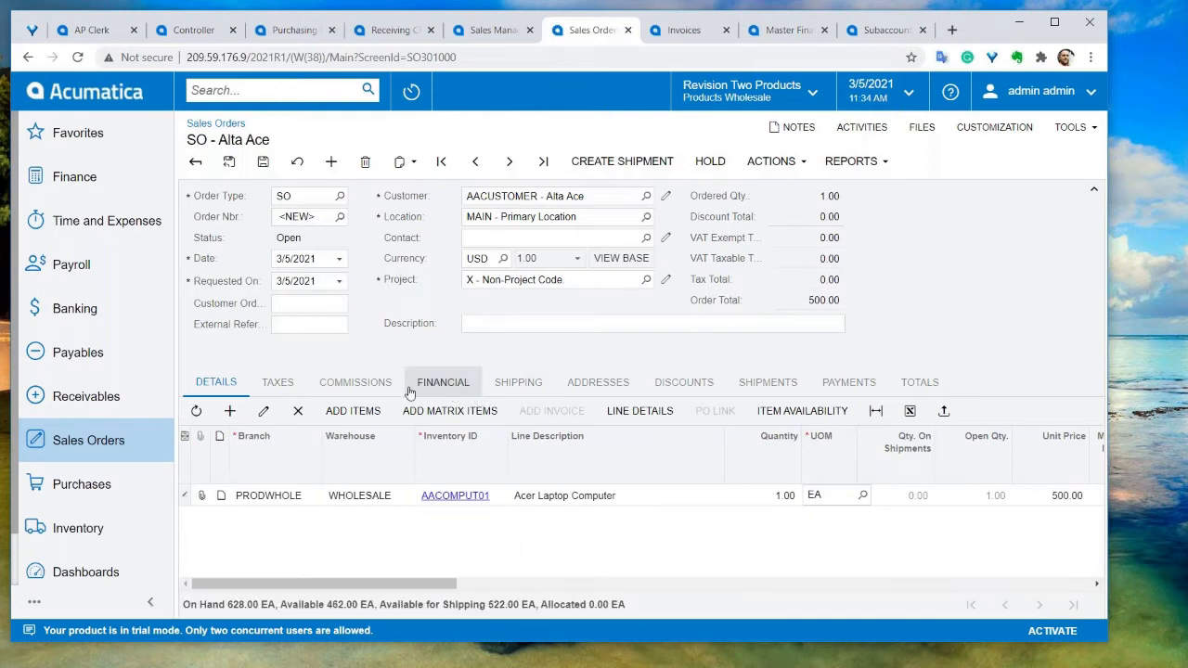
{"action": "left_click", "coordinate": [380, 390]}
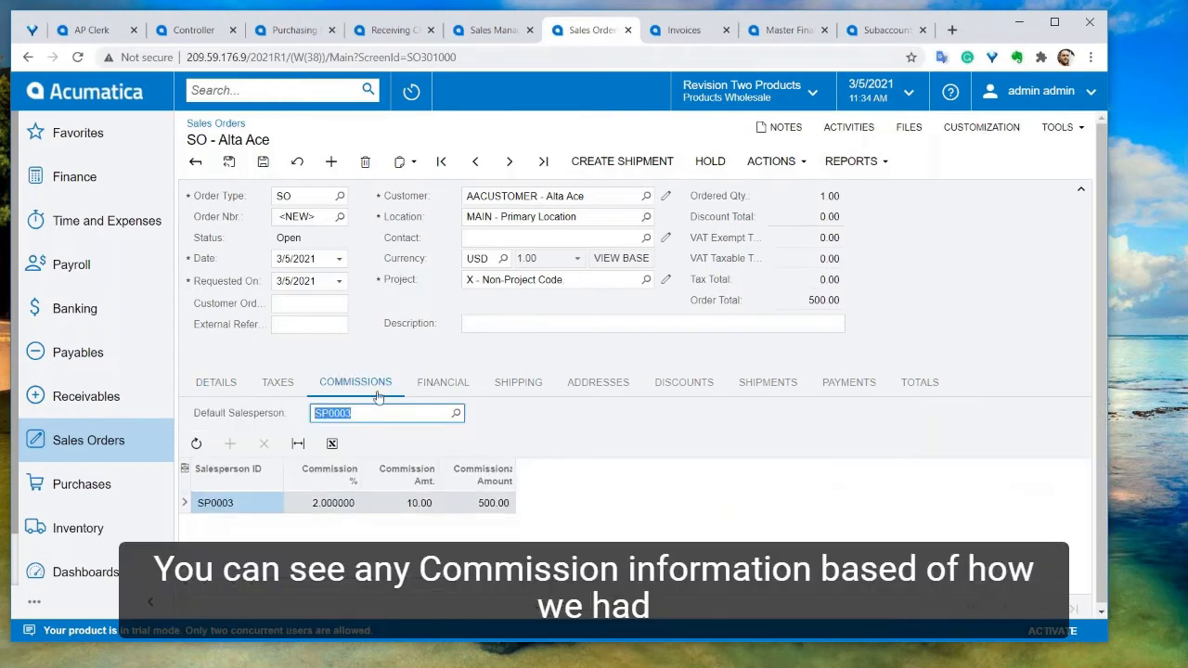
{"action": "left_click", "coordinate": [524, 394]}
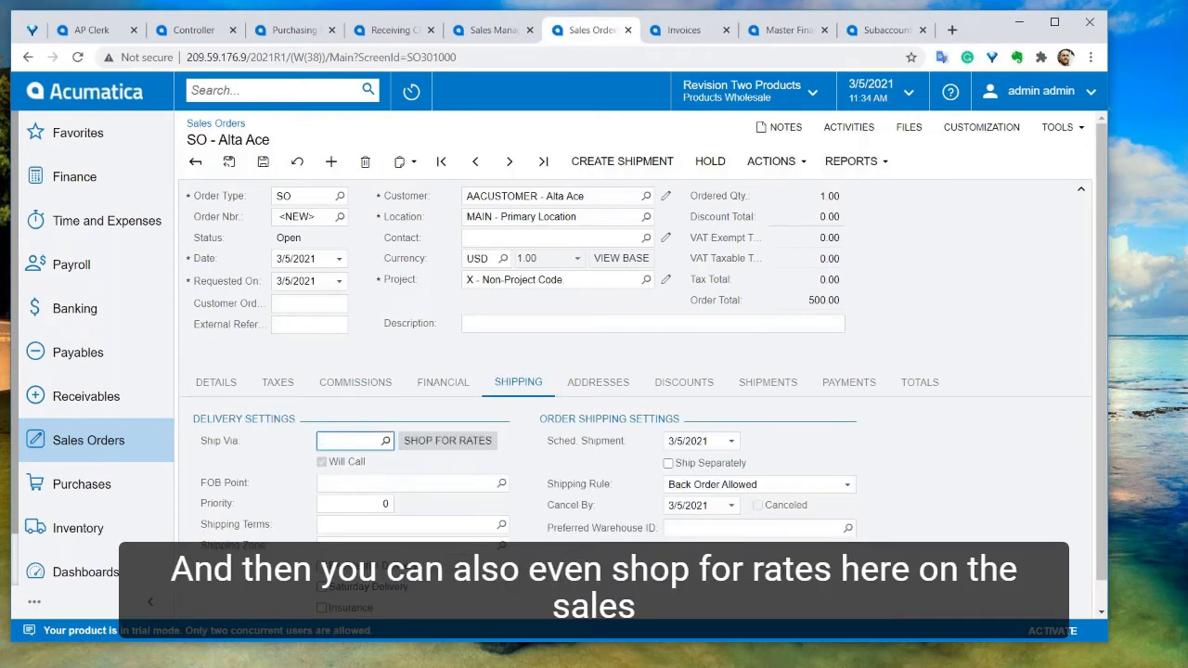
Set the sales order's Ship Via to FEDEXGROUND
{"action": "left_click", "coordinate": [386, 443]}
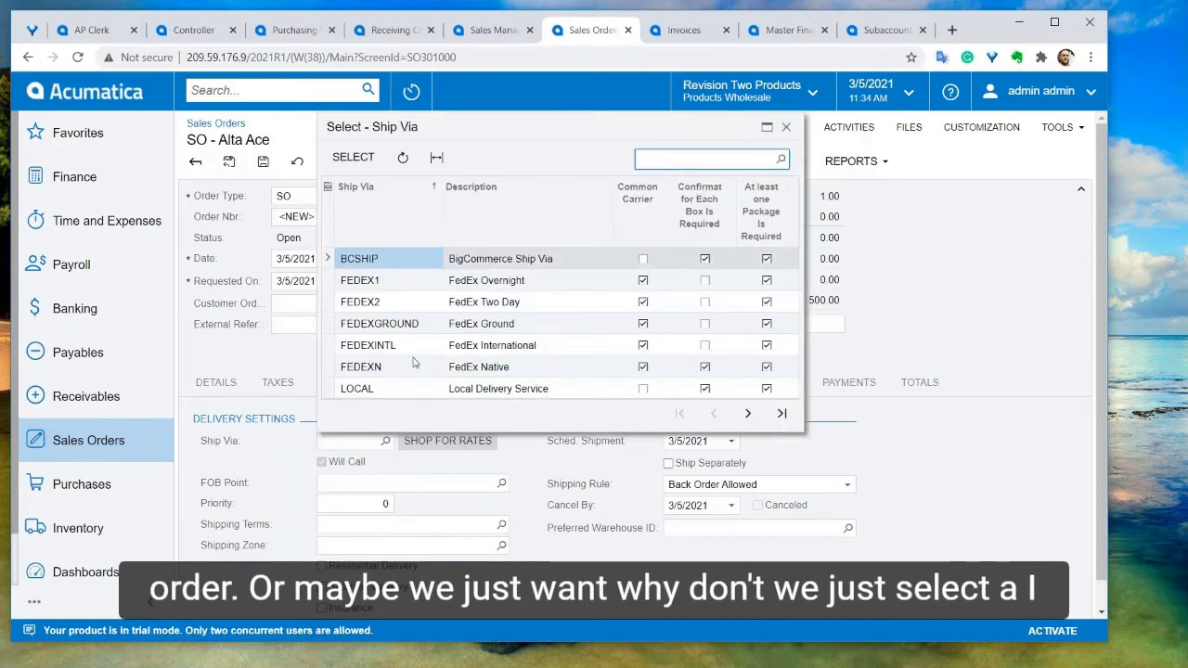
{"action": "double_click", "coordinate": [406, 324]}
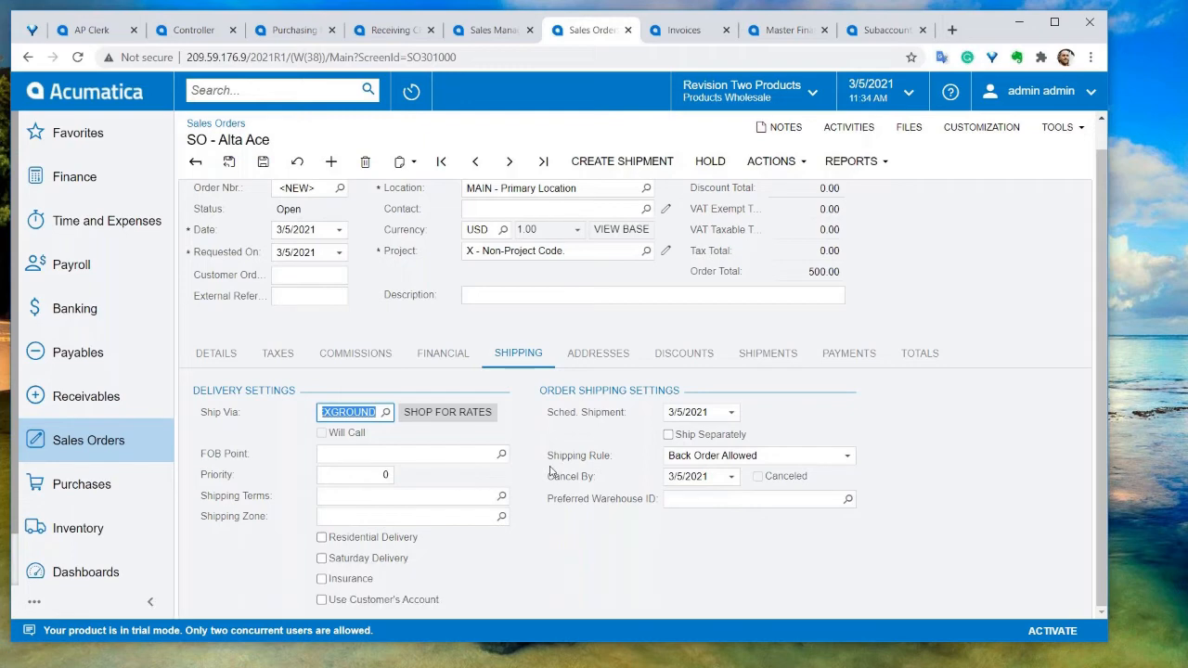
Review the sales order's Discounts and Payments tabs
{"action": "scroll", "coordinate": [557, 446], "scroll_direction": "up", "scroll_amount": 1}
{"action": "left_click", "coordinate": [665, 384]}
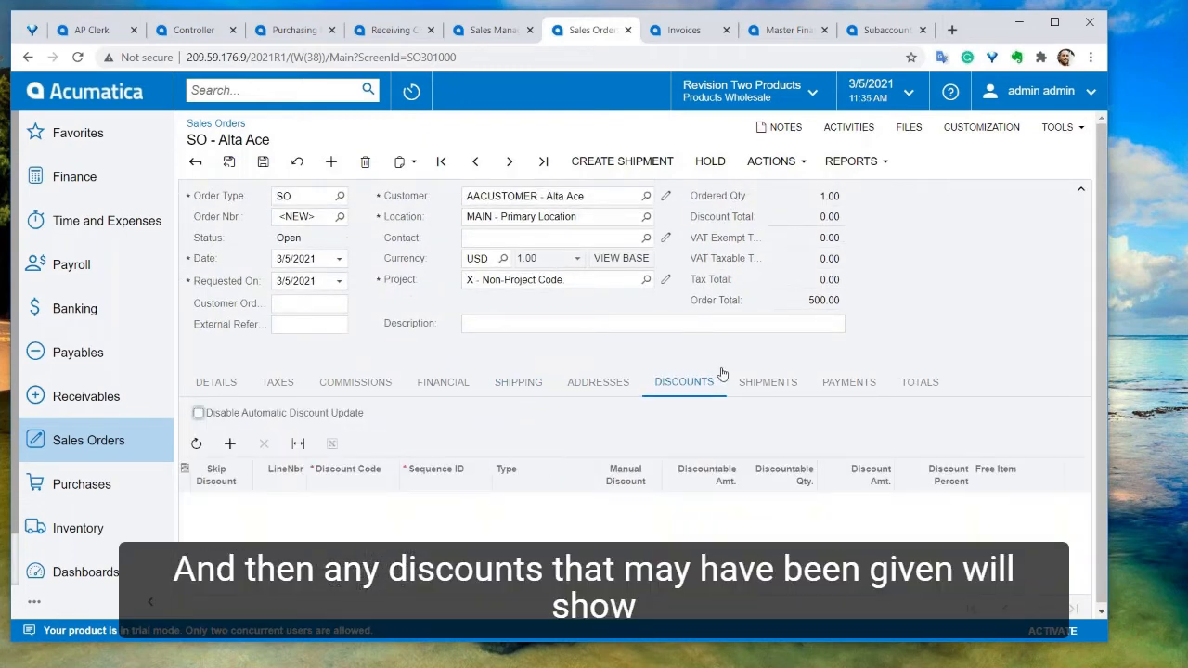
{"action": "left_click", "coordinate": [846, 385]}
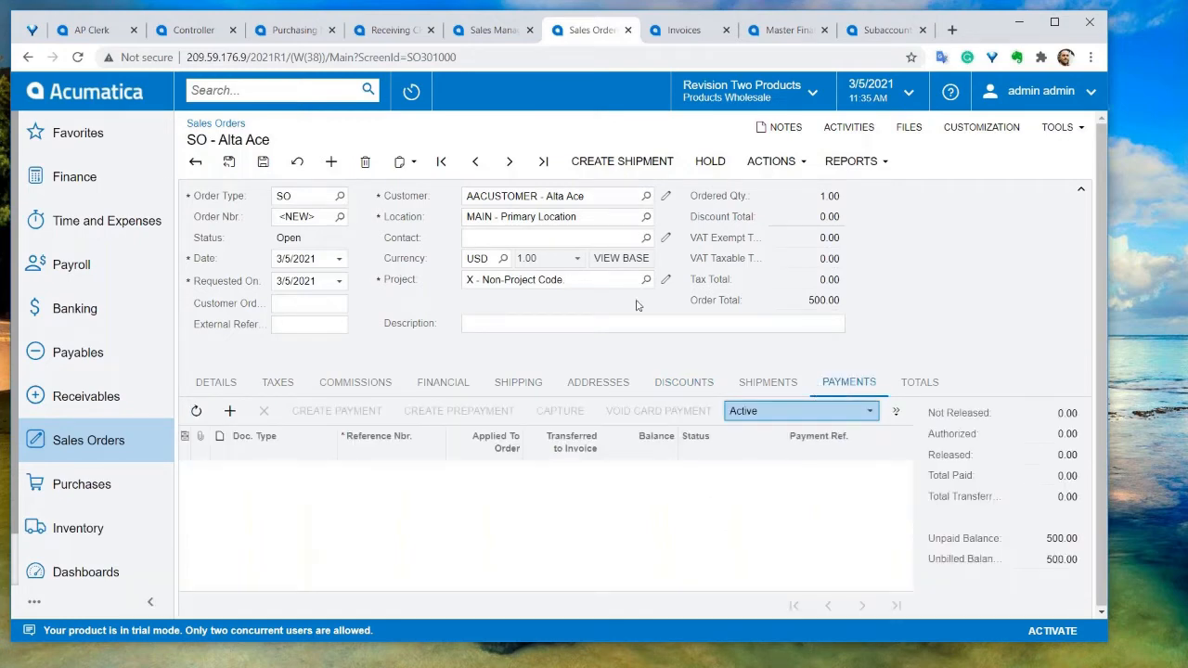
Create a shipment for the sales order, accepting the shipment date and WHOLESALE warehouse
{"action": "left_click", "coordinate": [622, 162]}
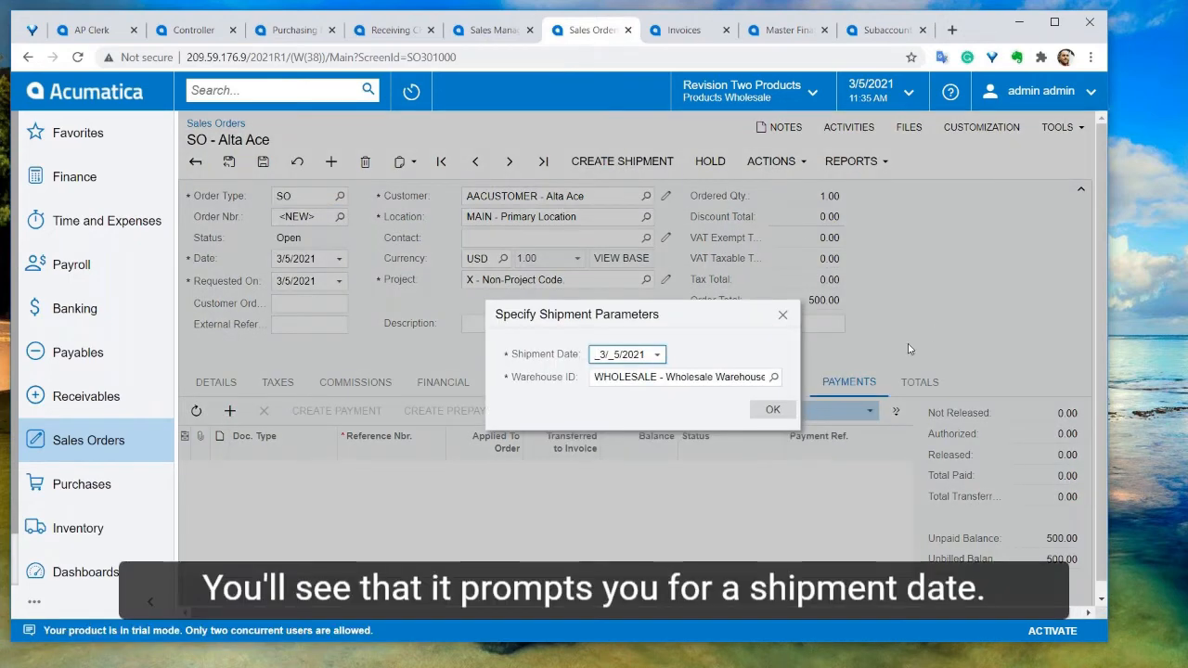
{"action": "left_click", "coordinate": [772, 409]}
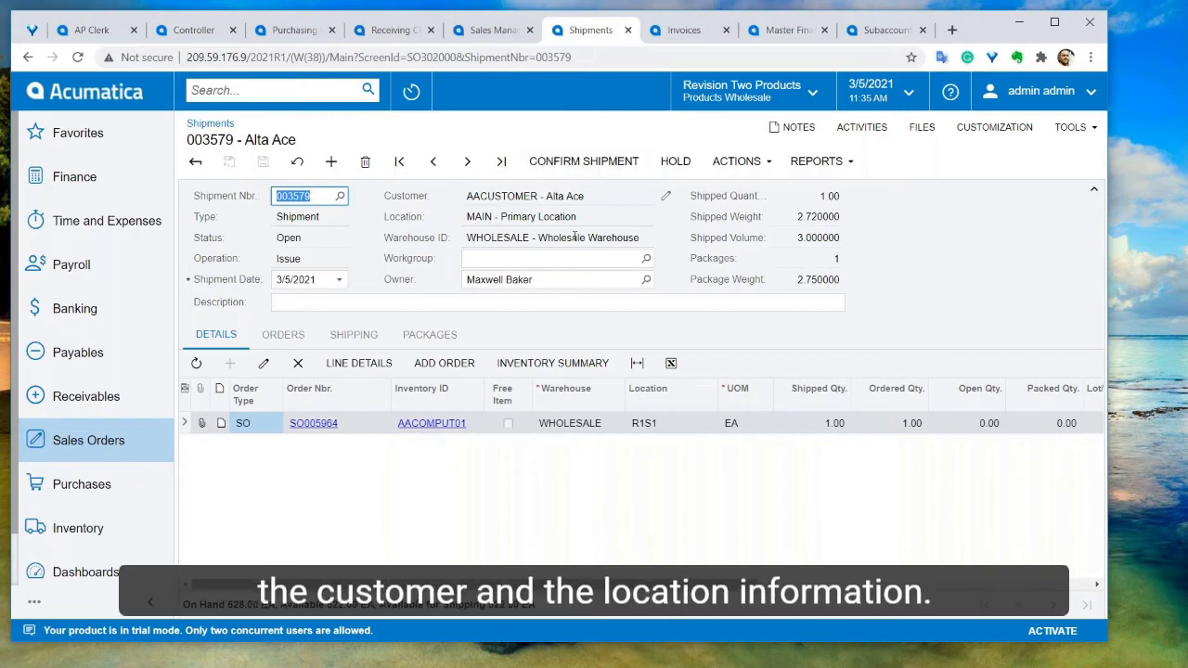
Mark the shipment's MEDIUM package as confirmed
{"action": "left_click", "coordinate": [439, 333]}
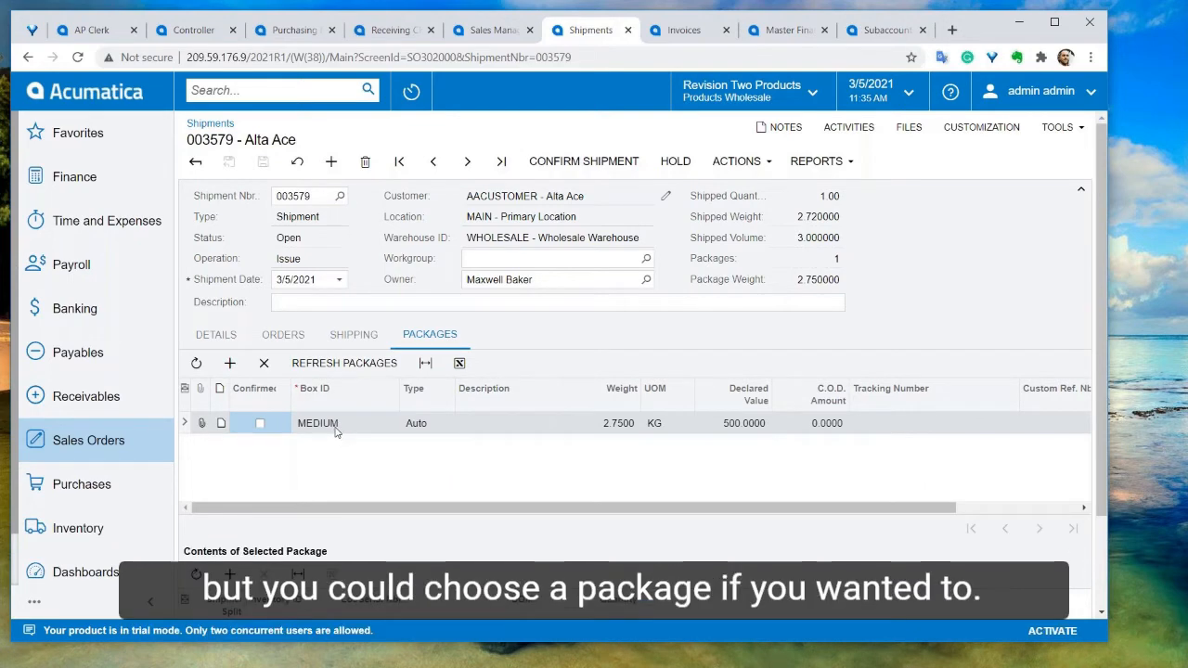
{"action": "scroll", "coordinate": [334, 433], "scroll_direction": "down", "scroll_amount": 1}
{"action": "left_click", "coordinate": [731, 163]}
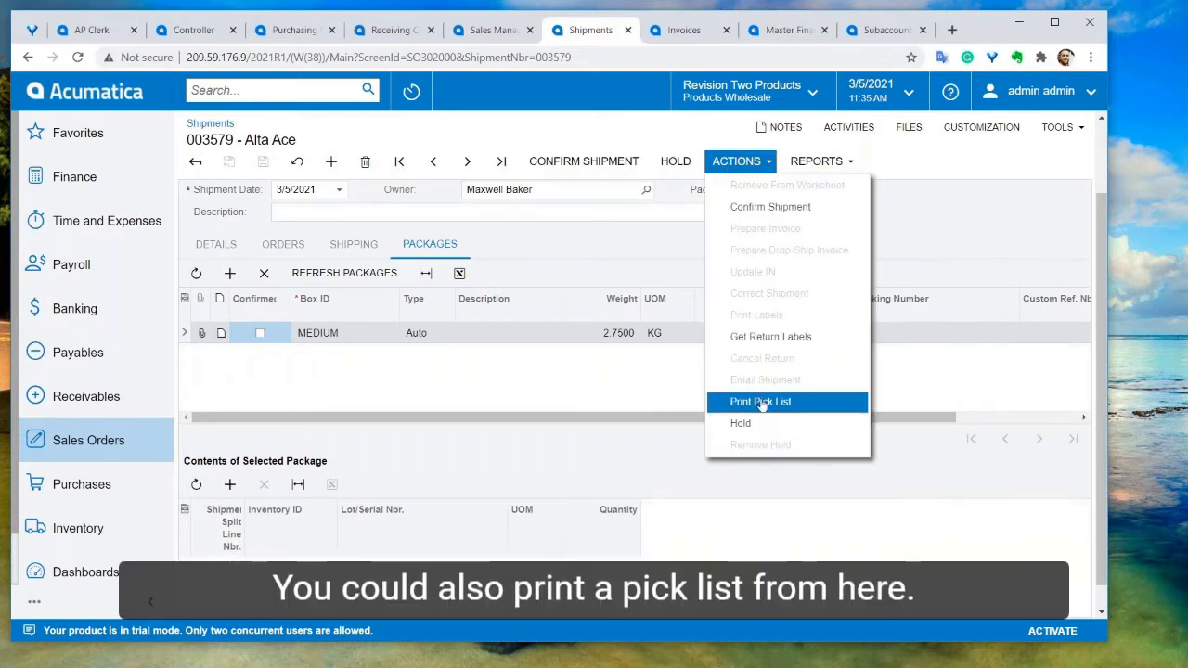
{"action": "left_click", "coordinate": [585, 382]}
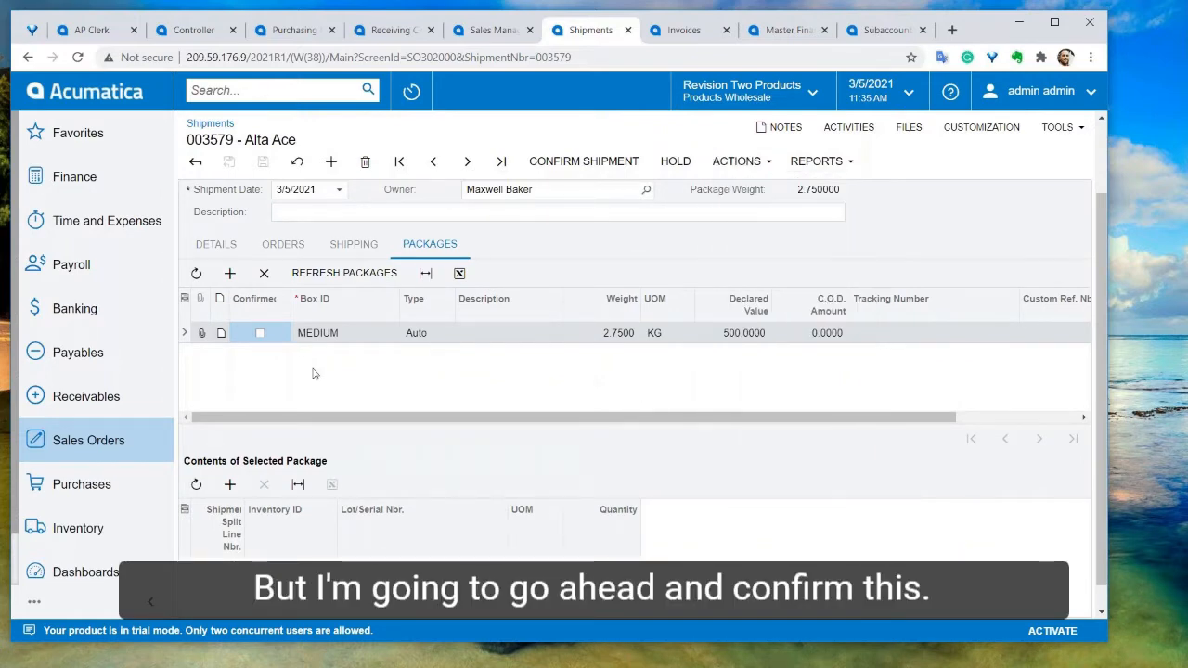
{"action": "left_click", "coordinate": [261, 334]}
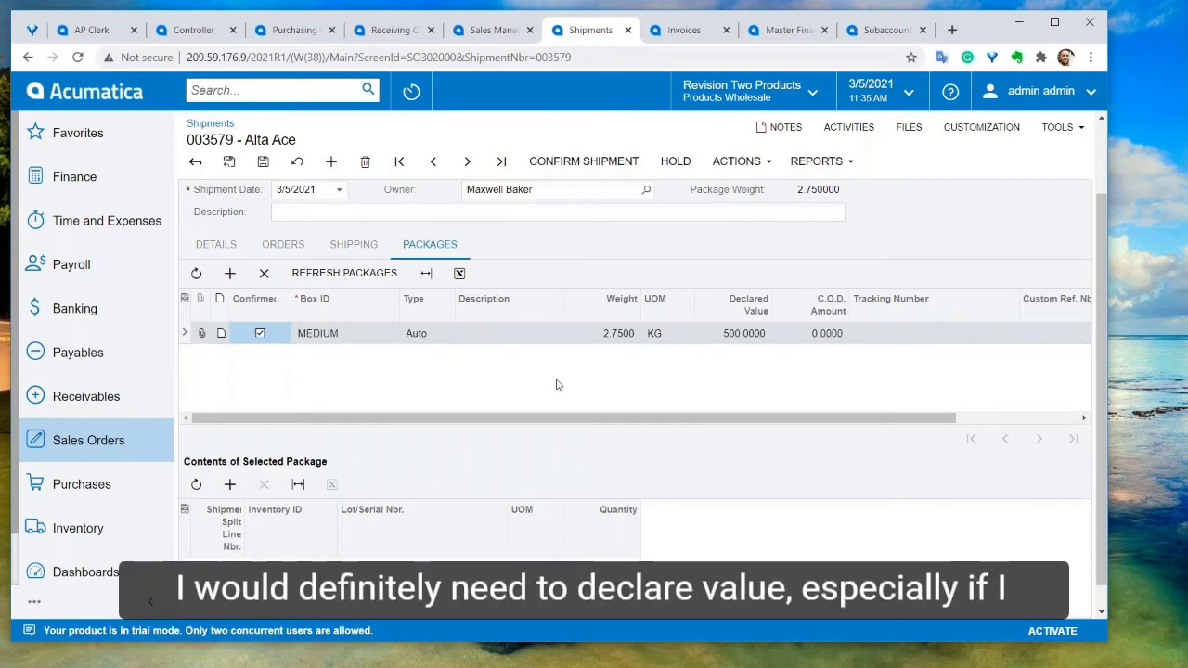
Shop for carrier rates for the shipment, refreshing the rates and keeping FedEx Ground selected
{"action": "left_click", "coordinate": [344, 244]}
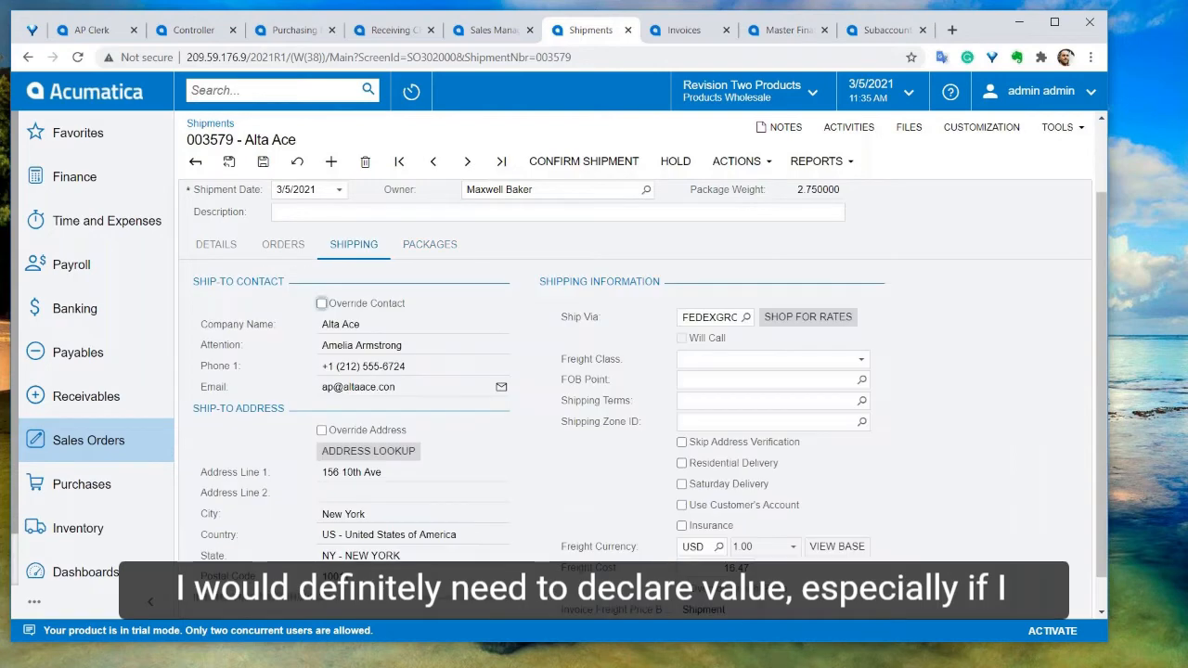
{"action": "left_click", "coordinate": [807, 318]}
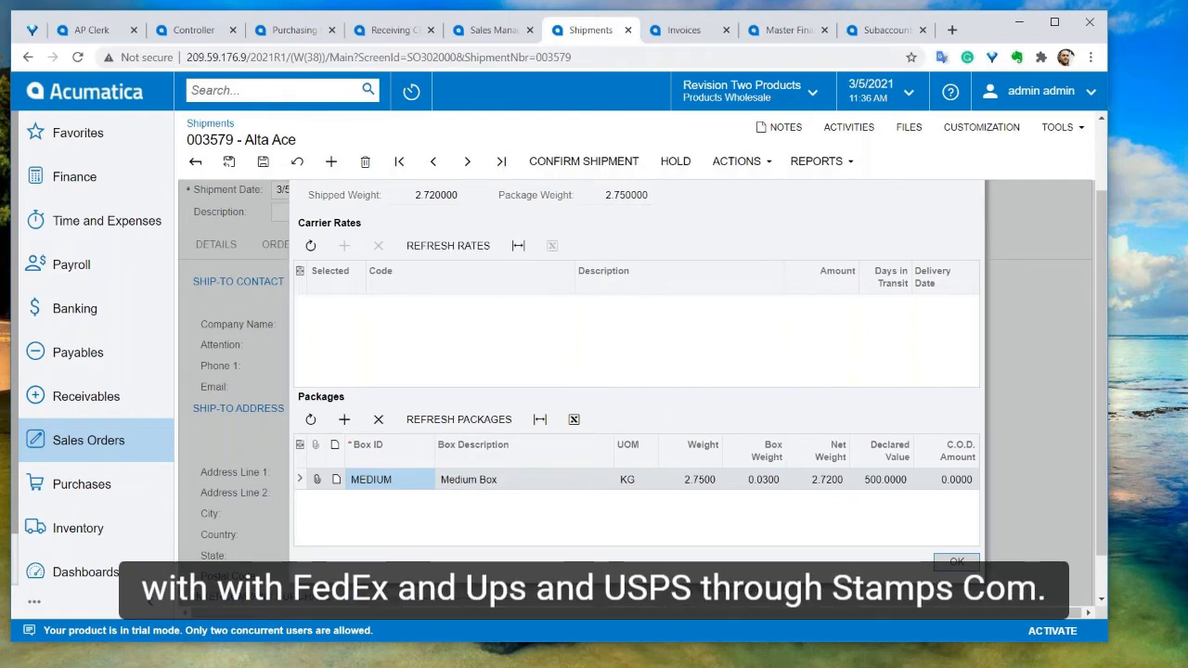
{"action": "left_click", "coordinate": [447, 245]}
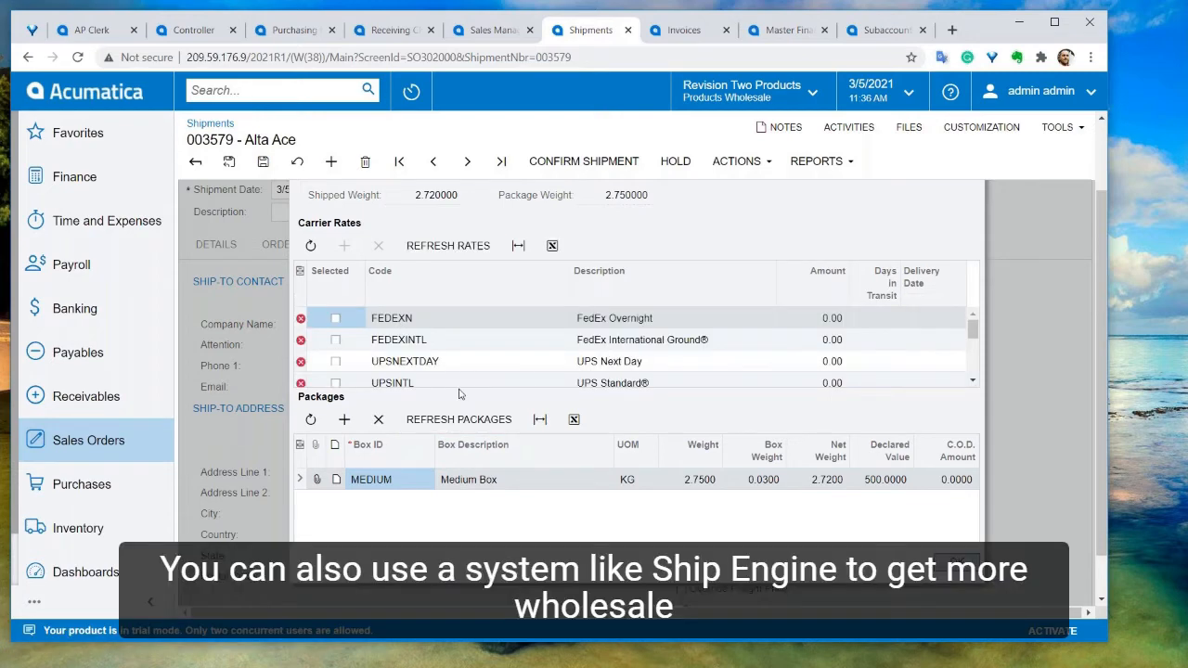
{"action": "scroll", "coordinate": [520, 399], "scroll_direction": "down", "scroll_amount": 1}
{"action": "scroll", "coordinate": [477, 319], "scroll_direction": "down", "scroll_amount": 5}
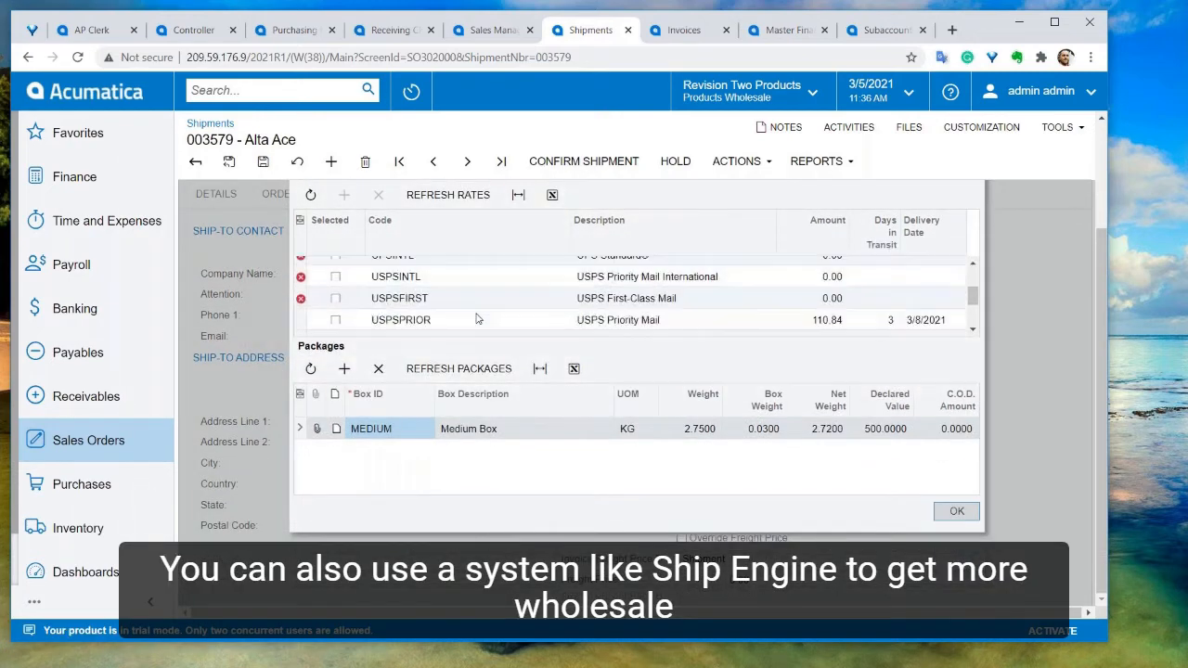
{"action": "scroll", "coordinate": [476, 319], "scroll_direction": "down", "scroll_amount": 1}
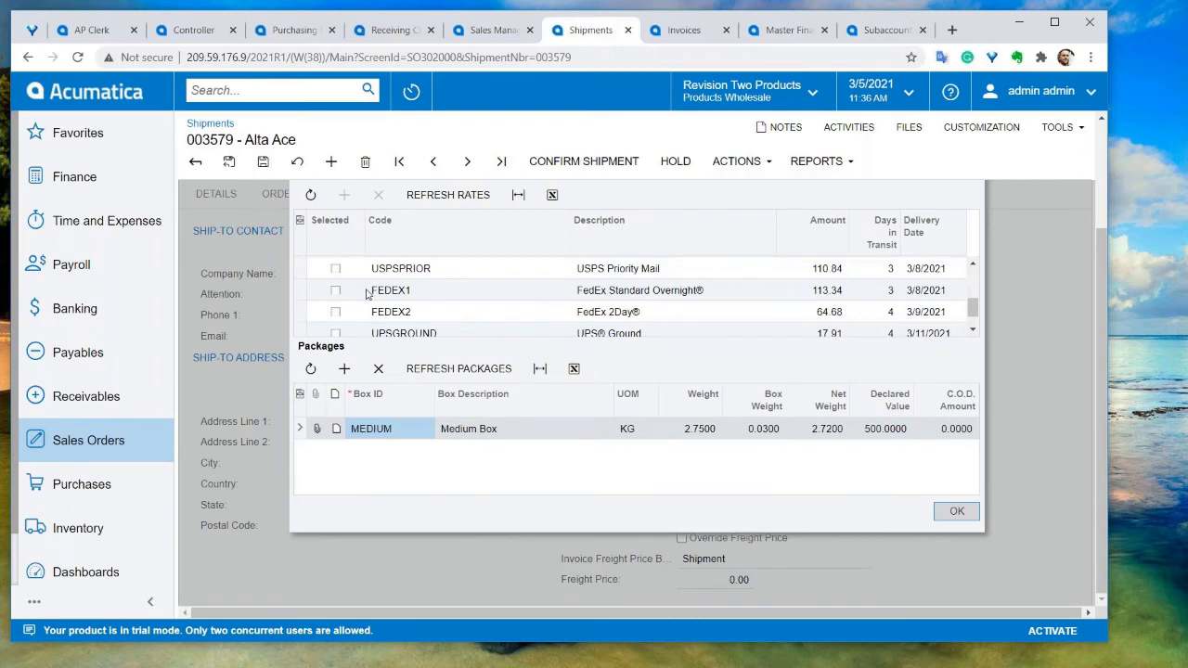
{"action": "scroll", "coordinate": [366, 295], "scroll_direction": "up", "scroll_amount": 2}
{"action": "scroll", "coordinate": [366, 294], "scroll_direction": "down", "scroll_amount": 3}
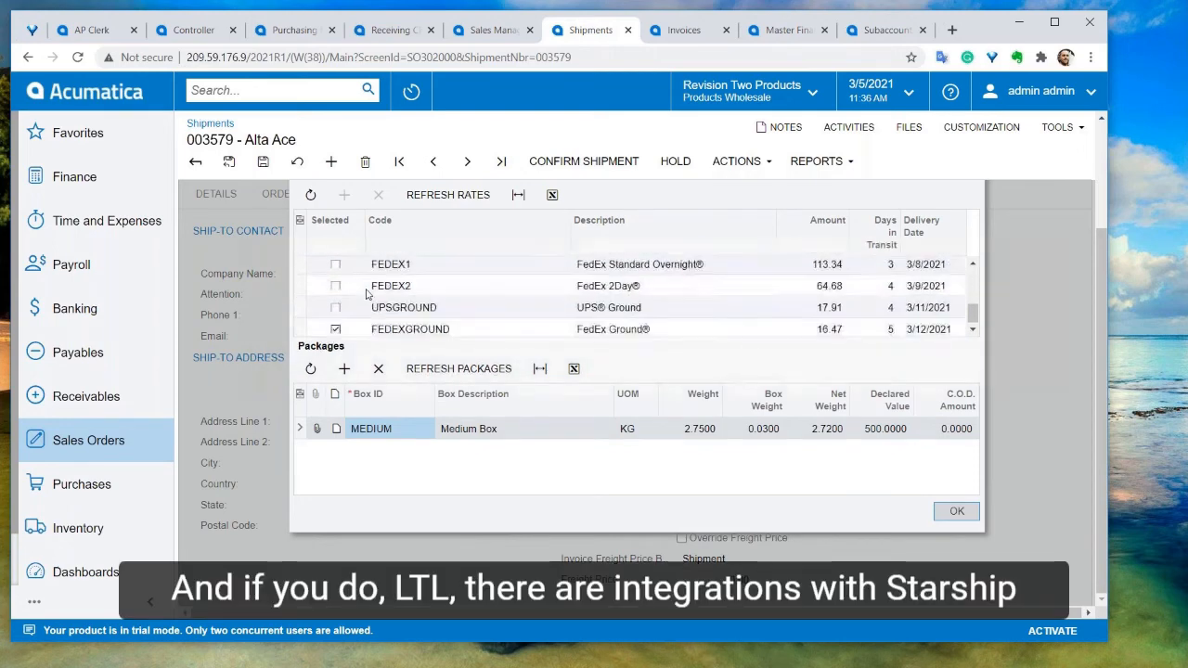
{"action": "scroll", "coordinate": [367, 294], "scroll_direction": "down", "scroll_amount": 1}
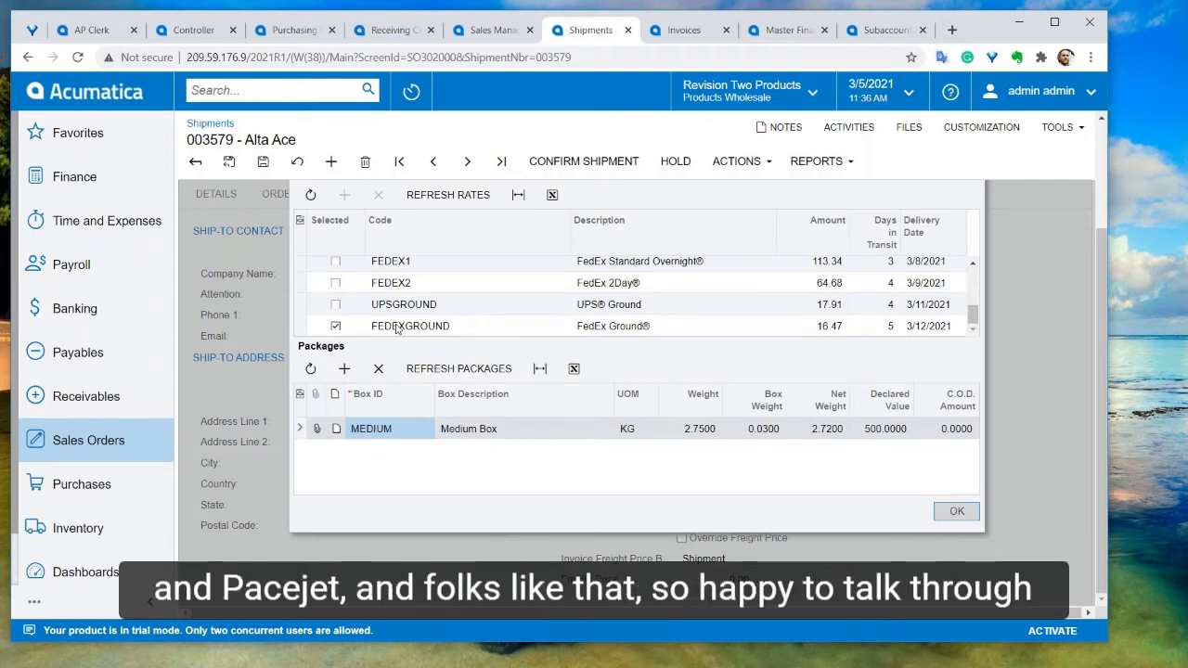
{"action": "left_click", "coordinate": [953, 513]}
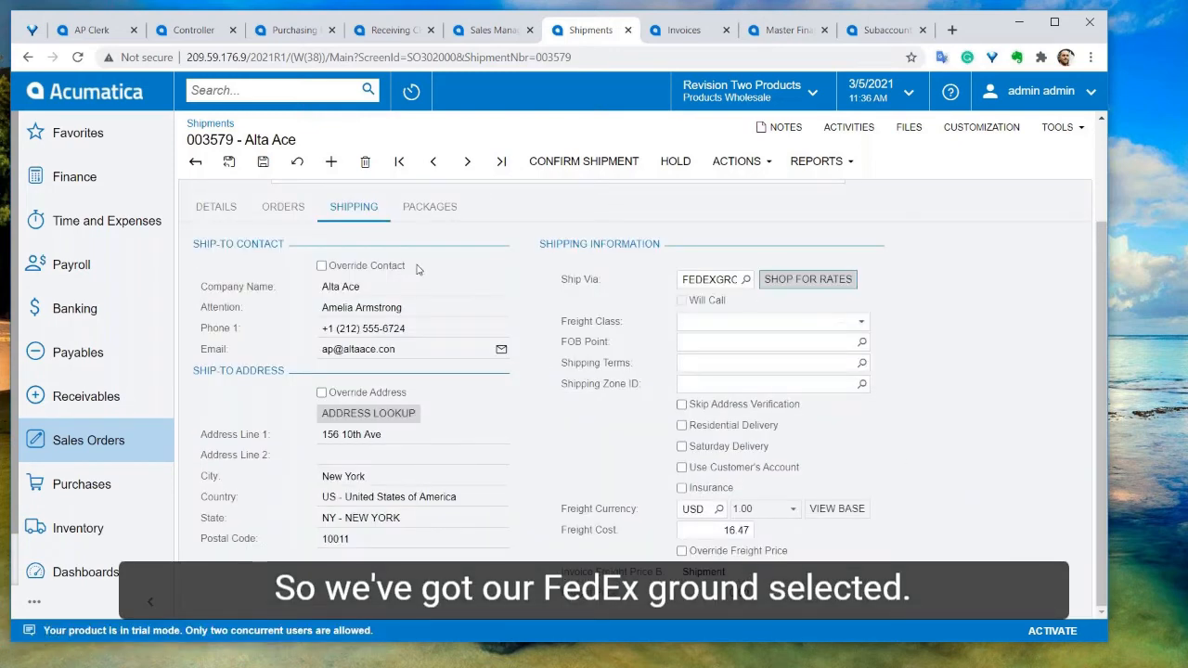
Confirm the shipment
{"action": "left_click", "coordinate": [425, 206]}
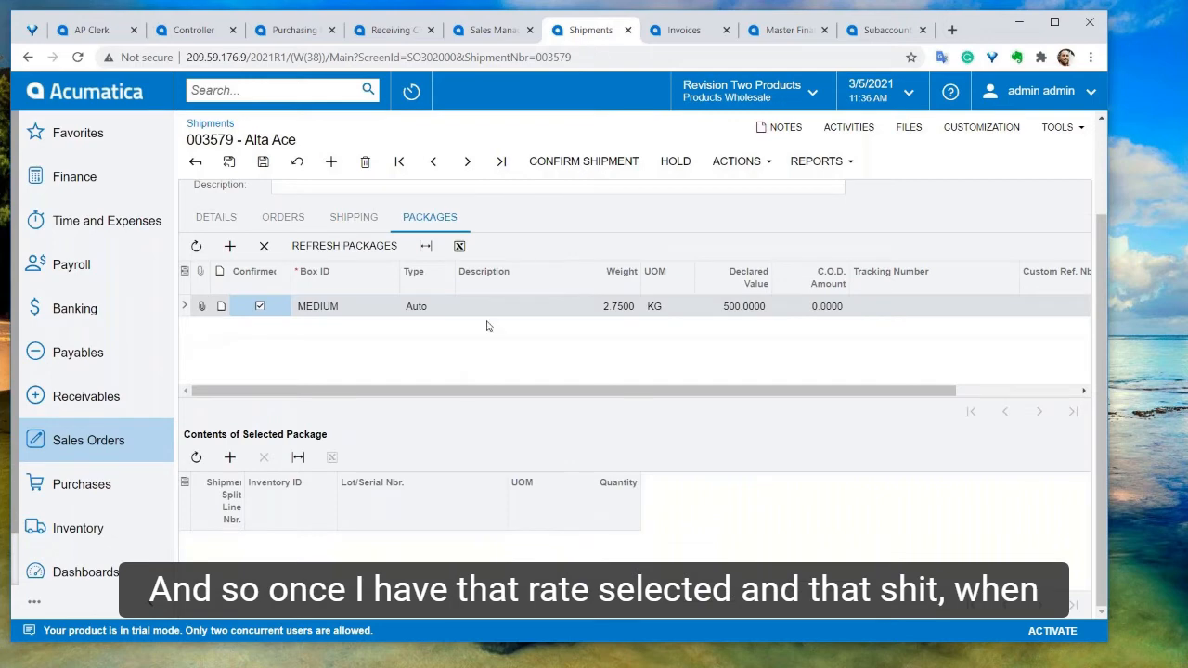
{"action": "scroll", "coordinate": [487, 326], "scroll_direction": "up", "scroll_amount": 2}
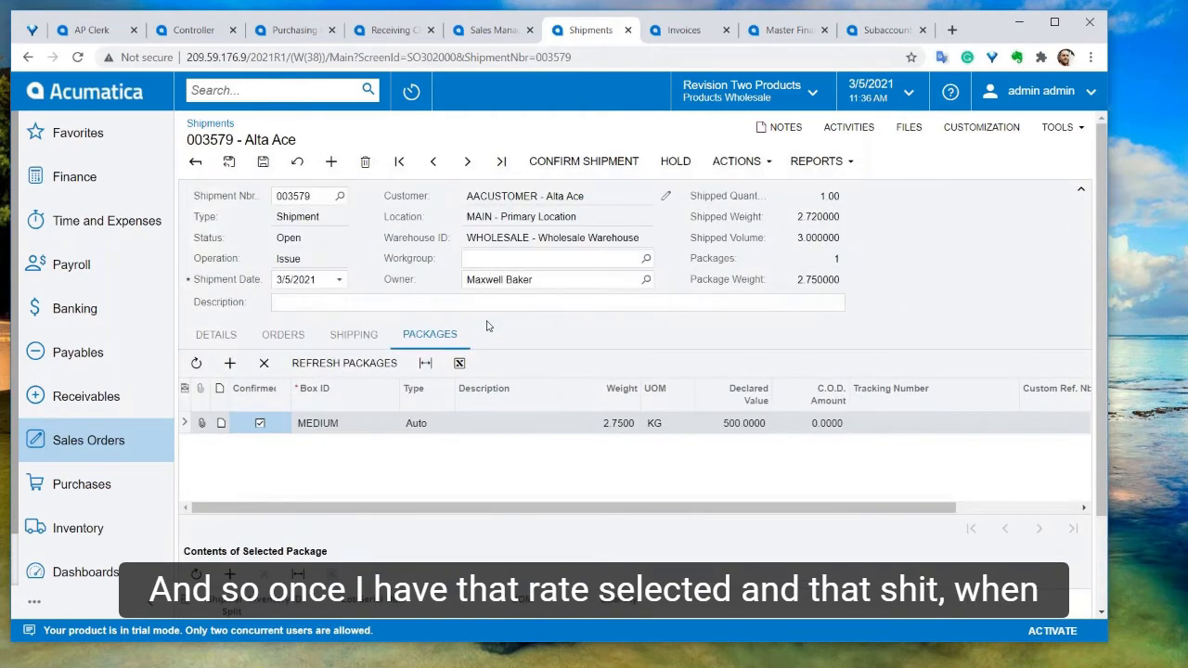
{"action": "left_click", "coordinate": [608, 160]}
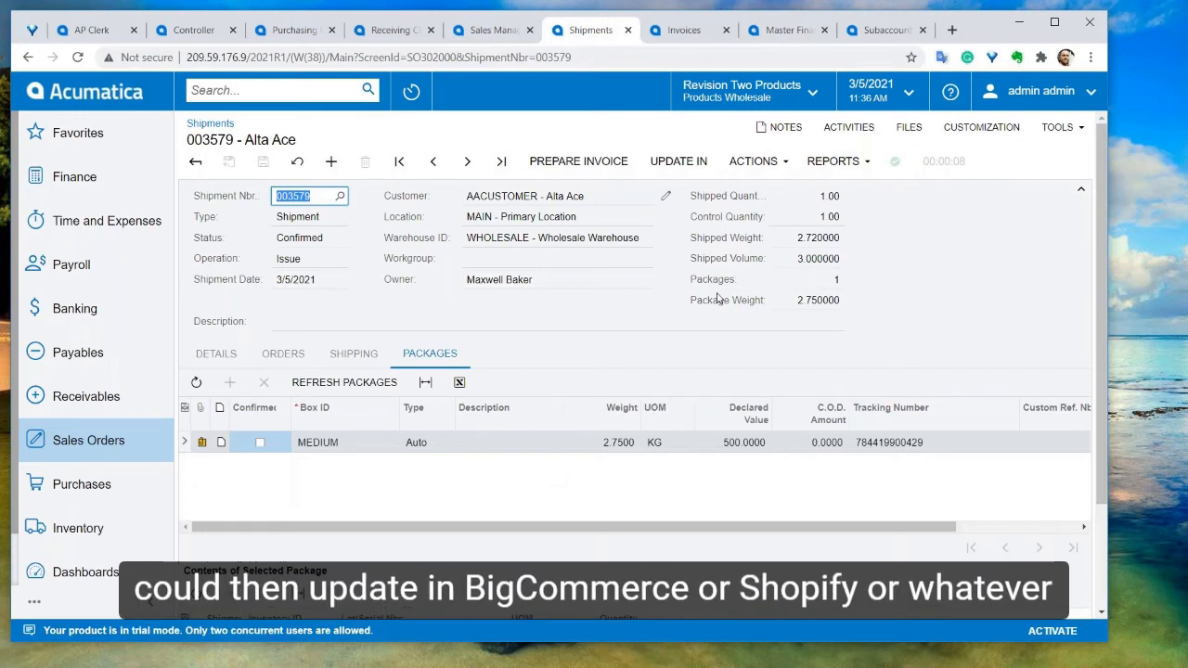
Open the package's attached FedEx shipping label file, then close it
{"action": "left_click", "coordinate": [203, 443]}
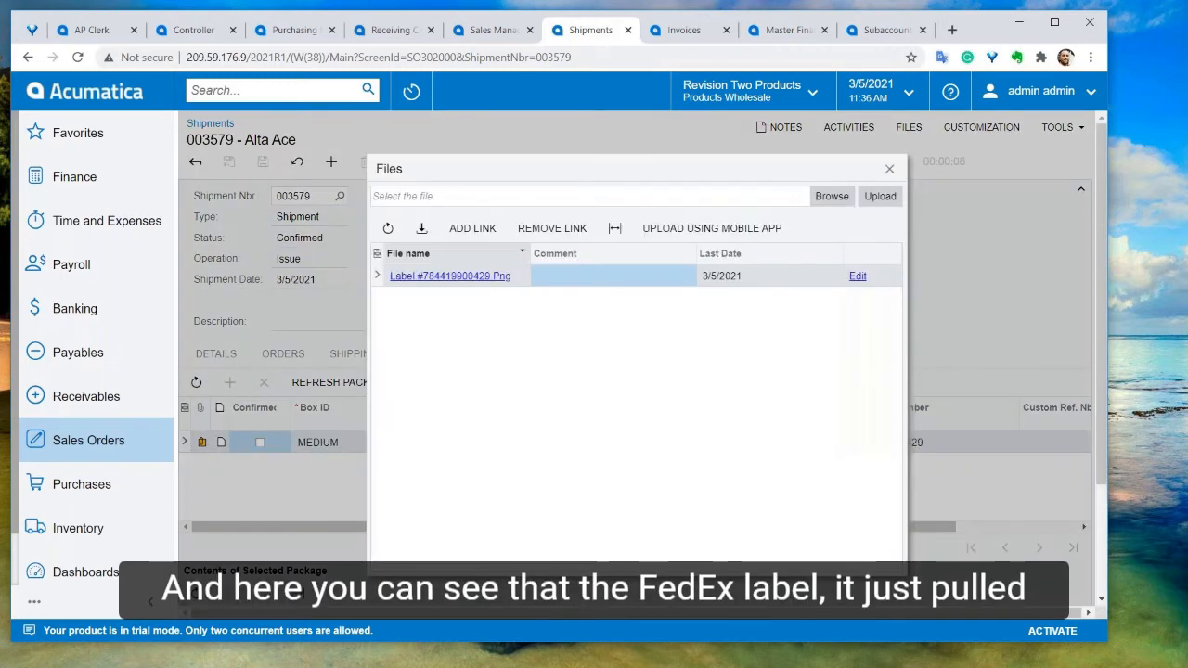
{"action": "left_click", "coordinate": [461, 277]}
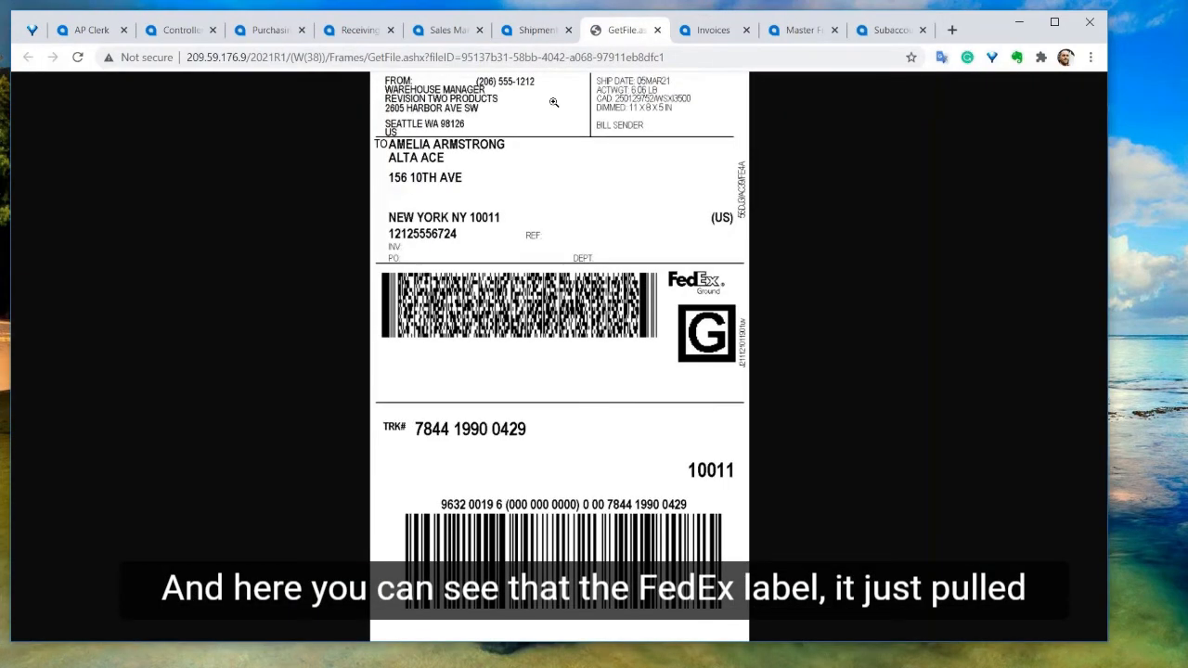
{"action": "left_click", "coordinate": [657, 29]}
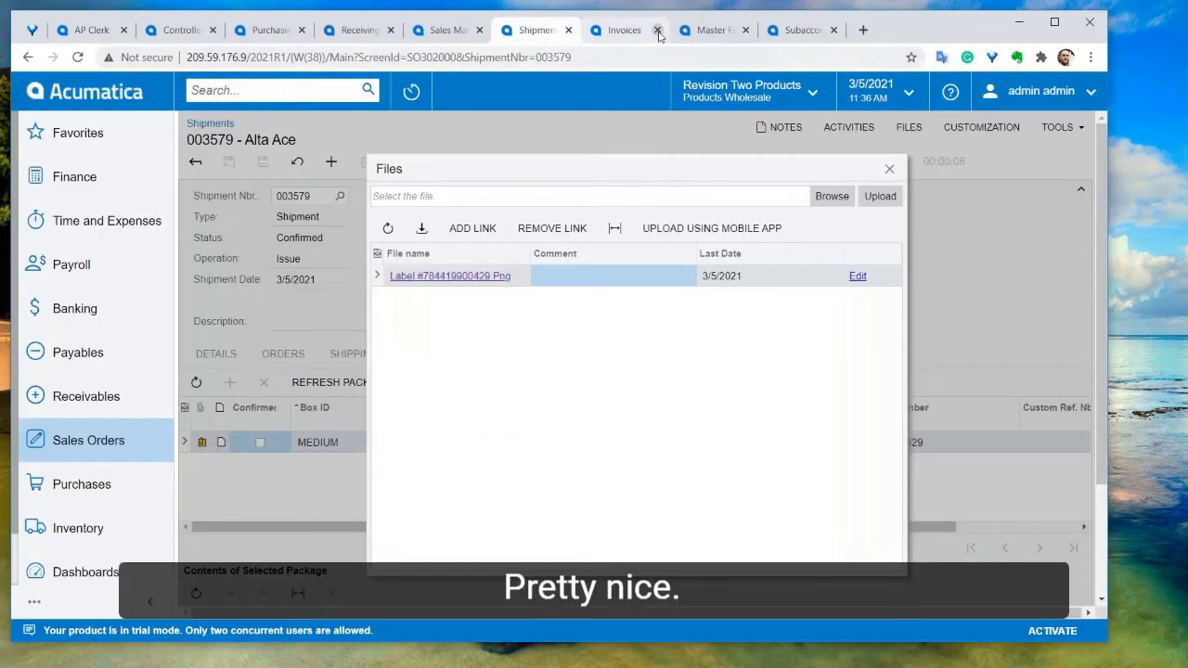
{"action": "left_click", "coordinate": [889, 169]}
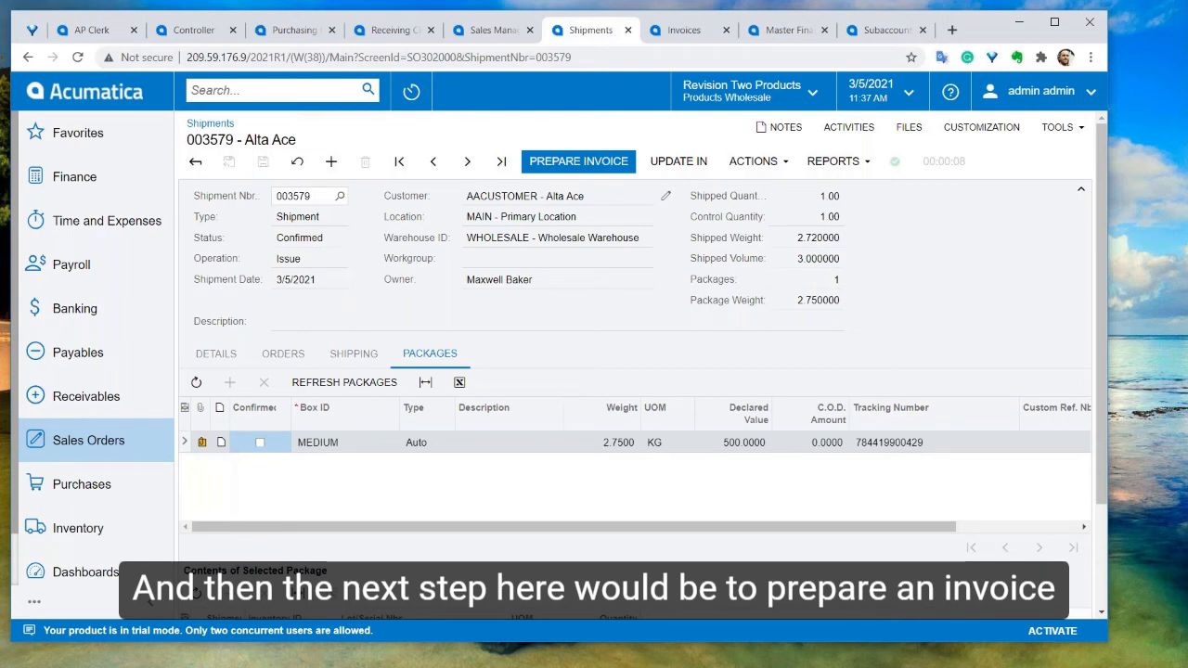
Prepare an invoice from the shipment and open its printable Invoice/Memo report
{"action": "left_click", "coordinate": [578, 160]}
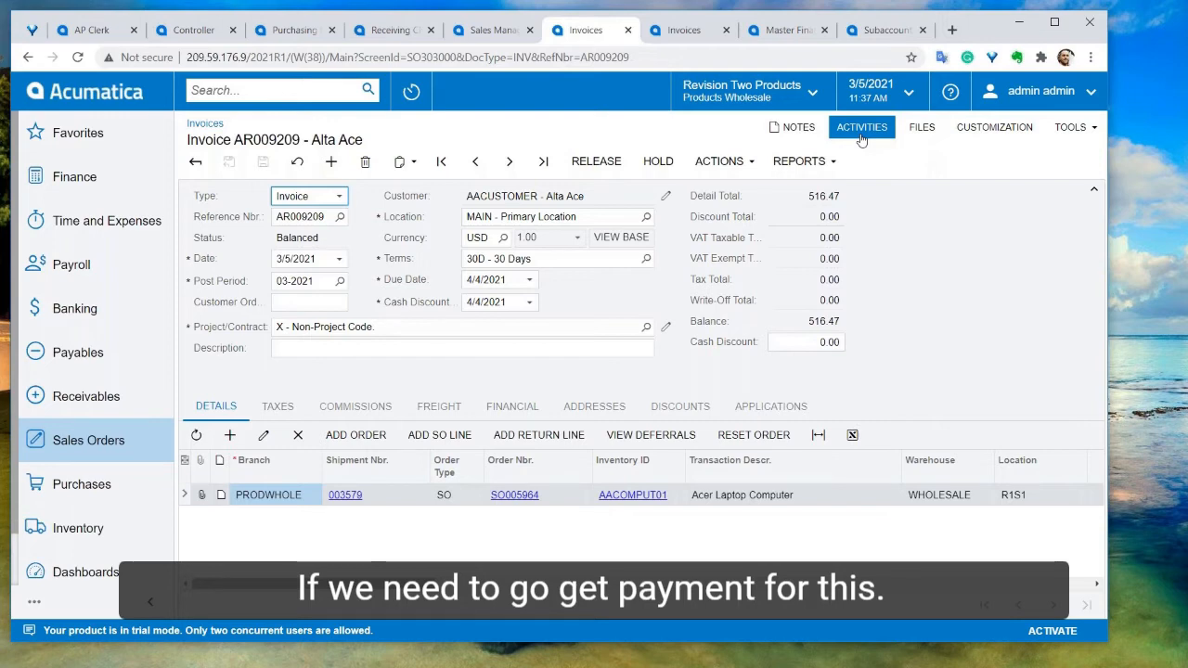
{"action": "left_click", "coordinate": [721, 162]}
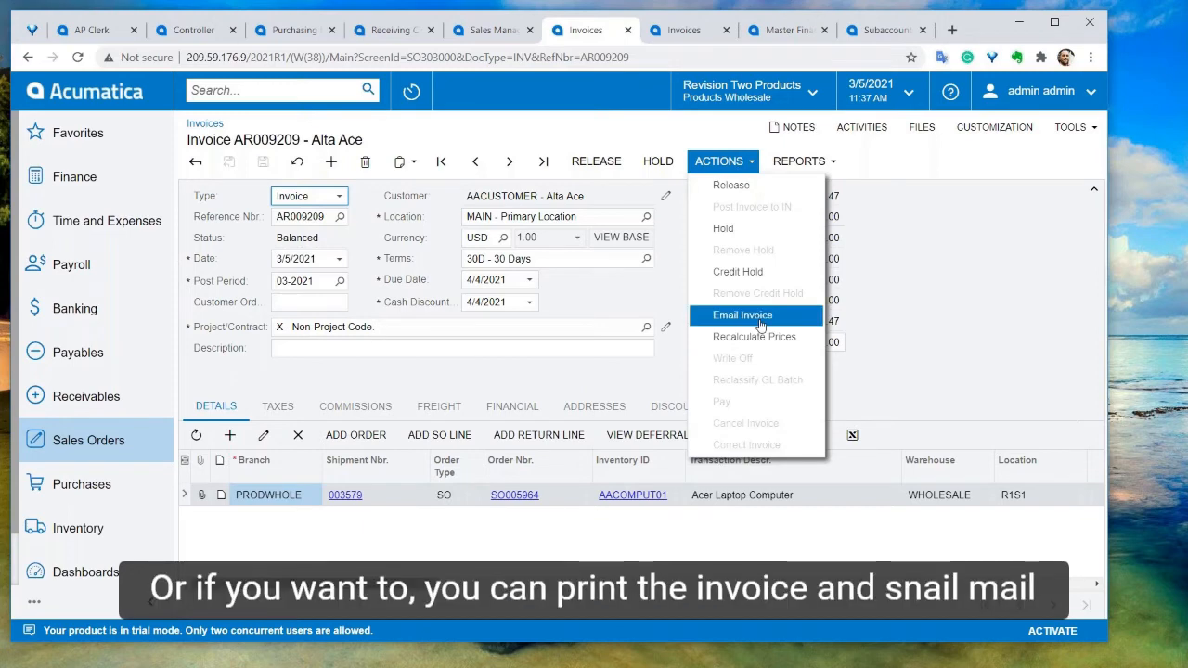
{"action": "left_click", "coordinate": [798, 161]}
{"action": "left_click", "coordinate": [800, 205]}
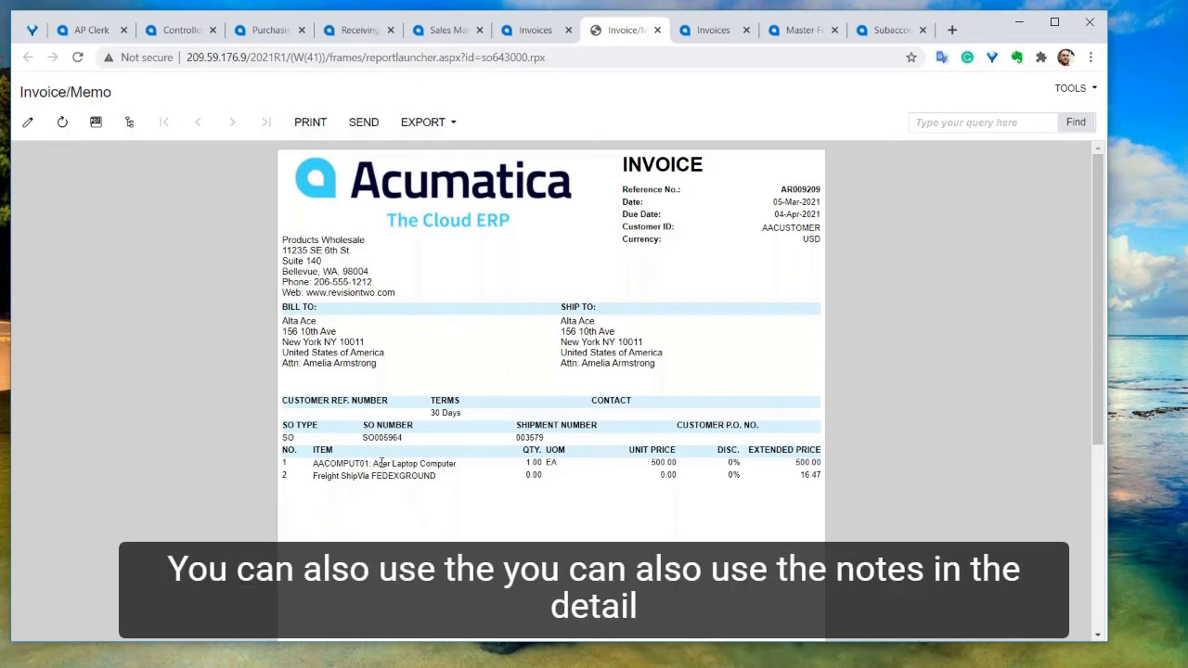
Open the Sales Orders screen and browse the available order types
{"action": "left_click", "coordinate": [534, 30]}
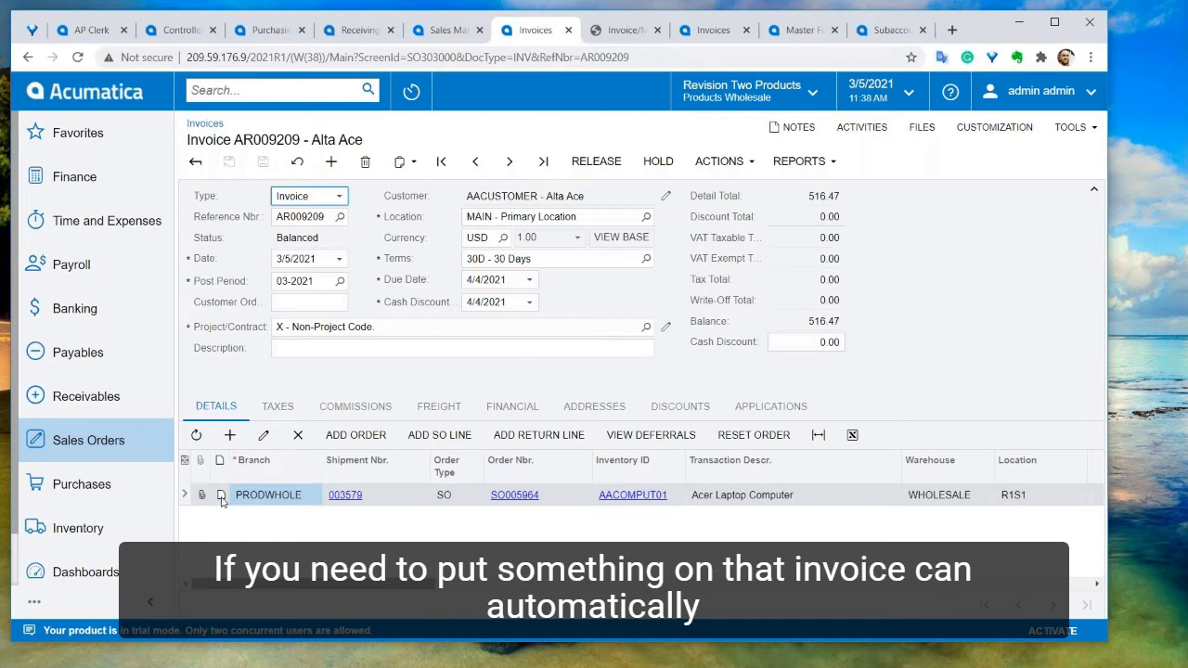
{"action": "left_click", "coordinate": [59, 448]}
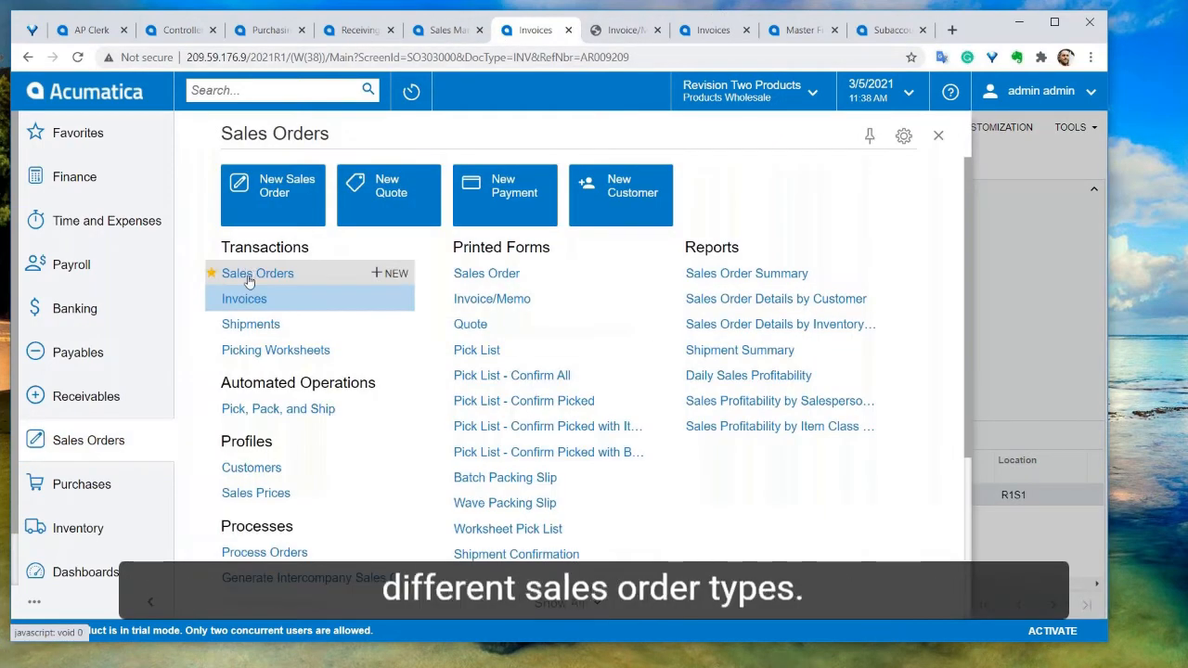
{"action": "left_click", "coordinate": [244, 298]}
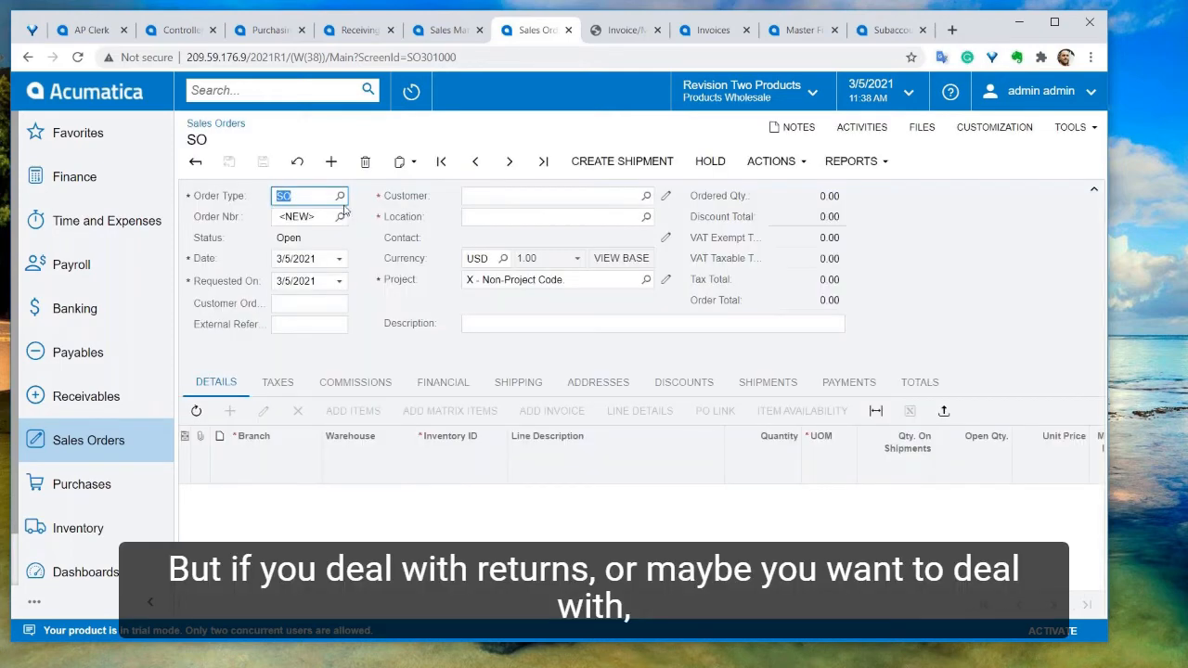
{"action": "left_click", "coordinate": [340, 196]}
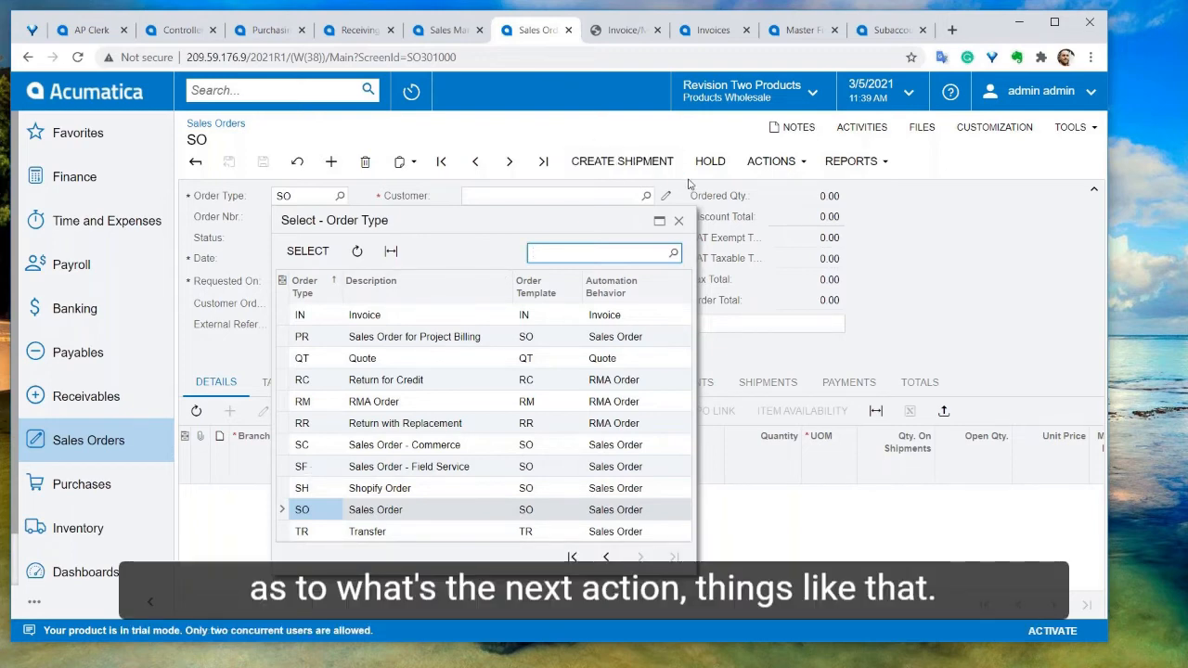
{"action": "left_click", "coordinate": [678, 223]}
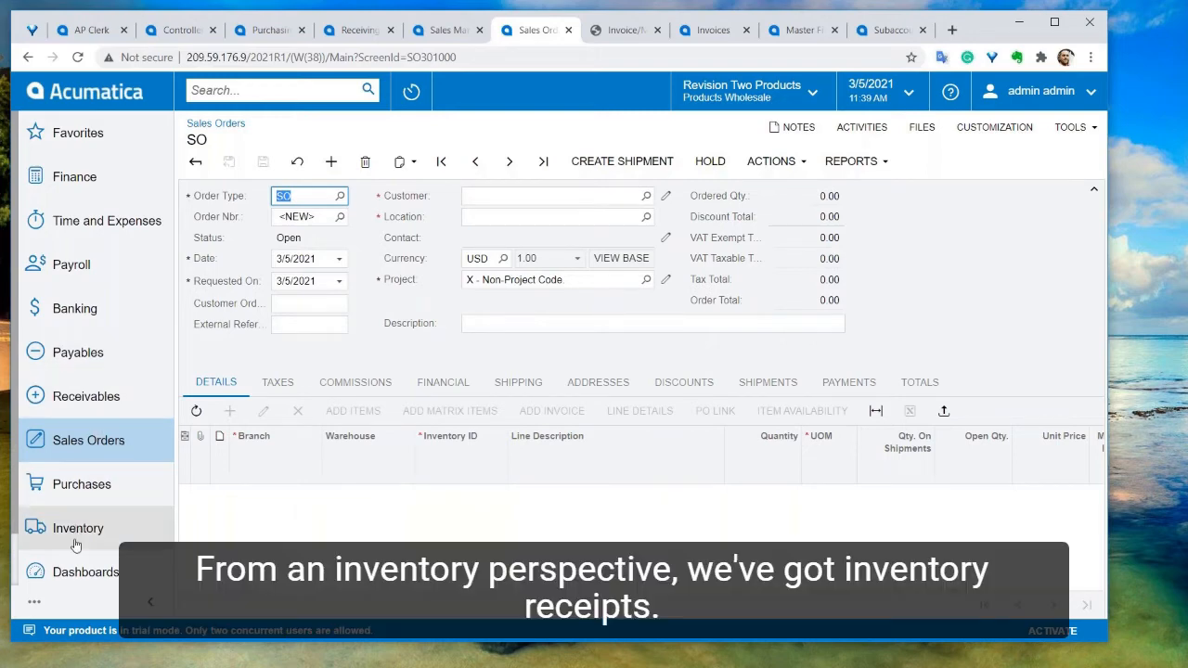
Browse the Inventory workspace's transactions, operations and profiles
{"action": "left_click", "coordinate": [76, 543]}
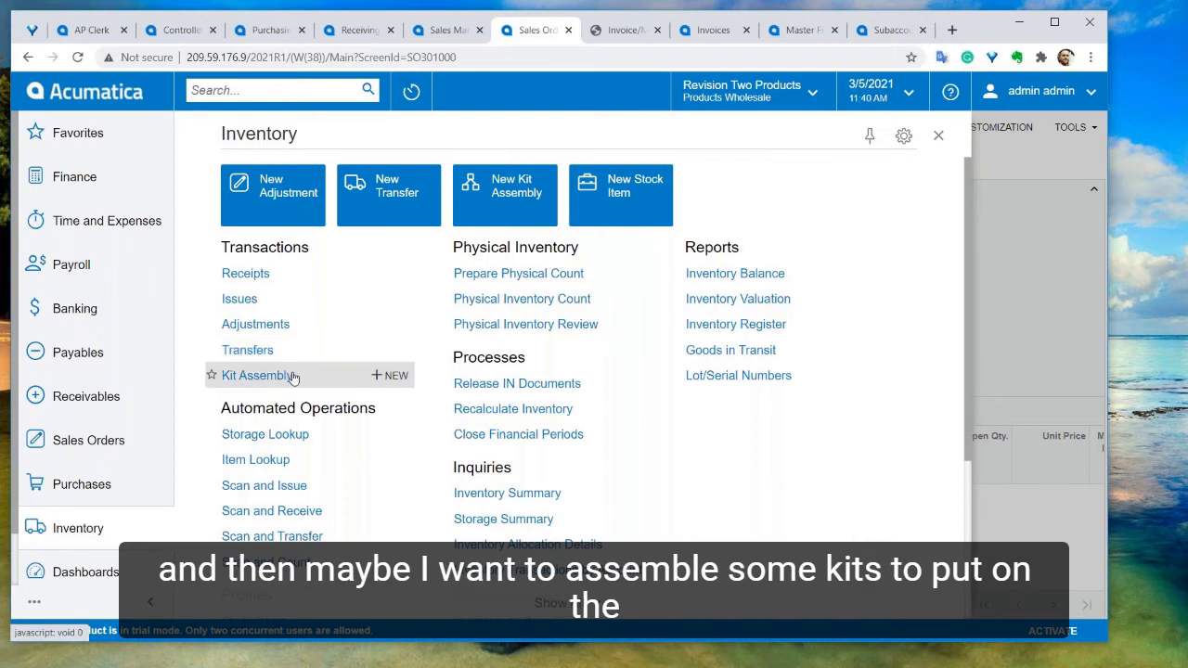
{"action": "scroll", "coordinate": [293, 376], "scroll_direction": "down", "scroll_amount": 1}
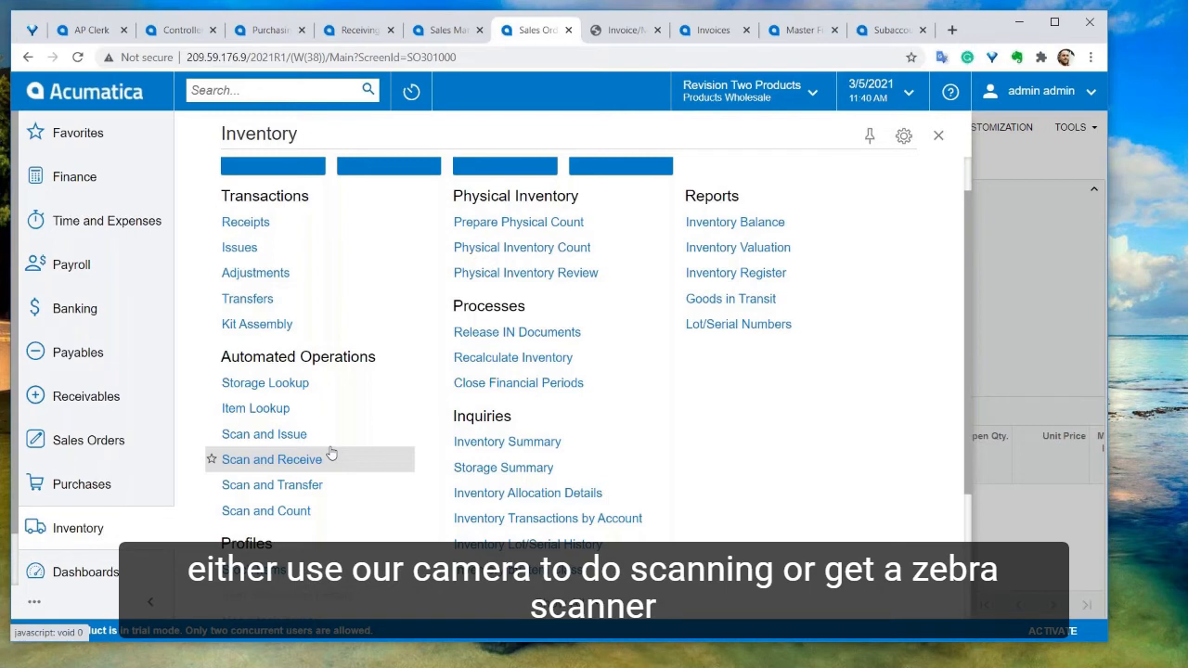
{"action": "scroll", "coordinate": [331, 453], "scroll_direction": "down", "scroll_amount": 1}
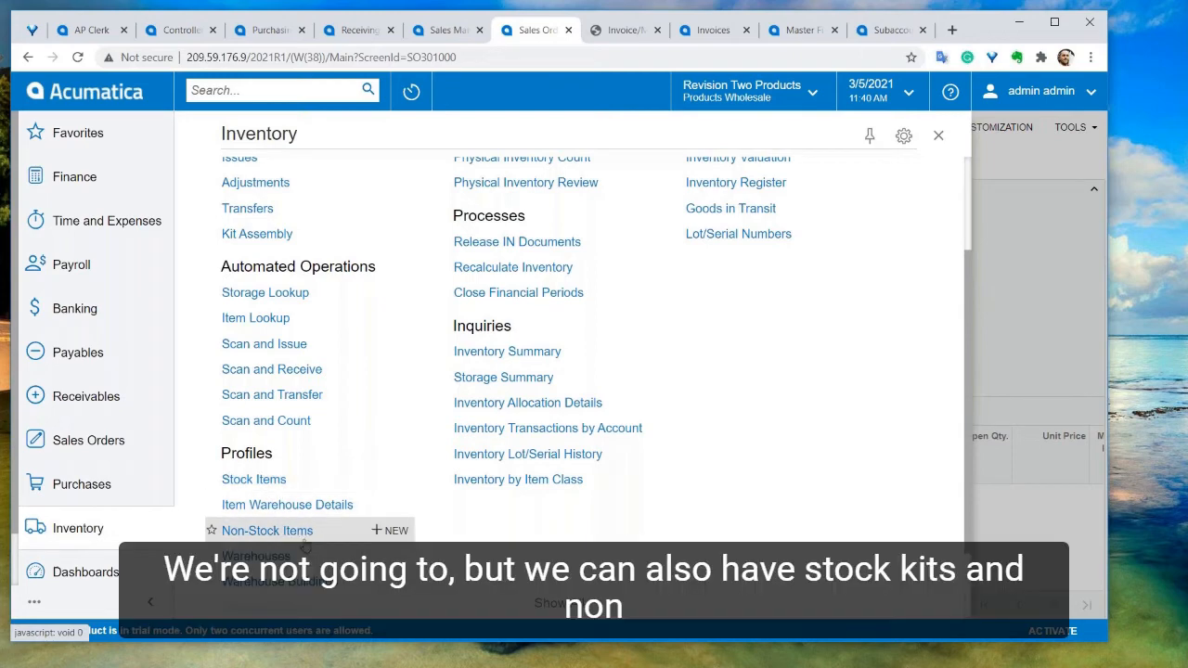
{"action": "scroll", "coordinate": [318, 536], "scroll_direction": "down", "scroll_amount": 1}
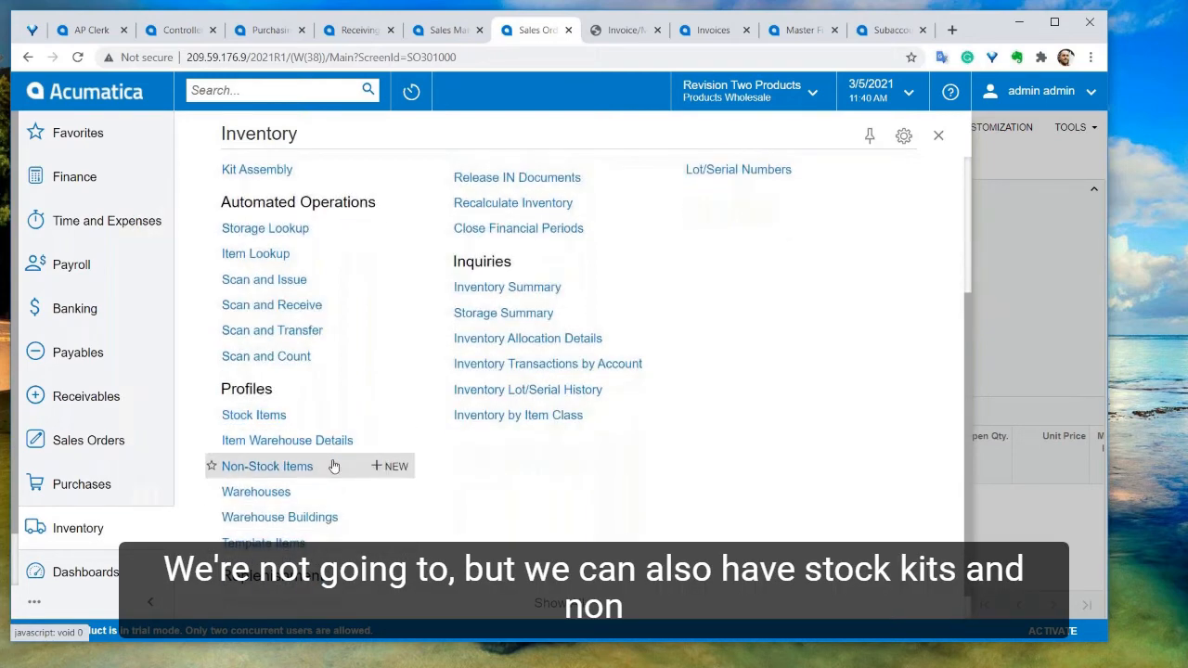
Open the RETAIL warehouse from the Warehouses list and review its Locations and GL Accounts tabs
{"action": "left_click", "coordinate": [266, 493]}
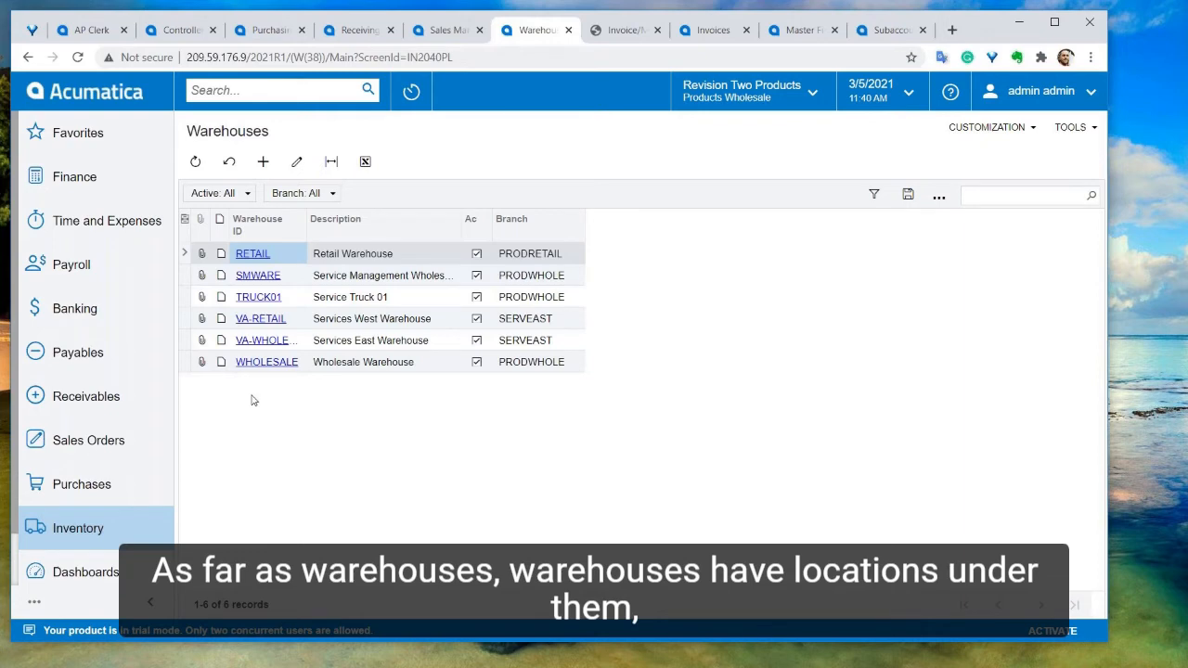
{"action": "left_click", "coordinate": [255, 256]}
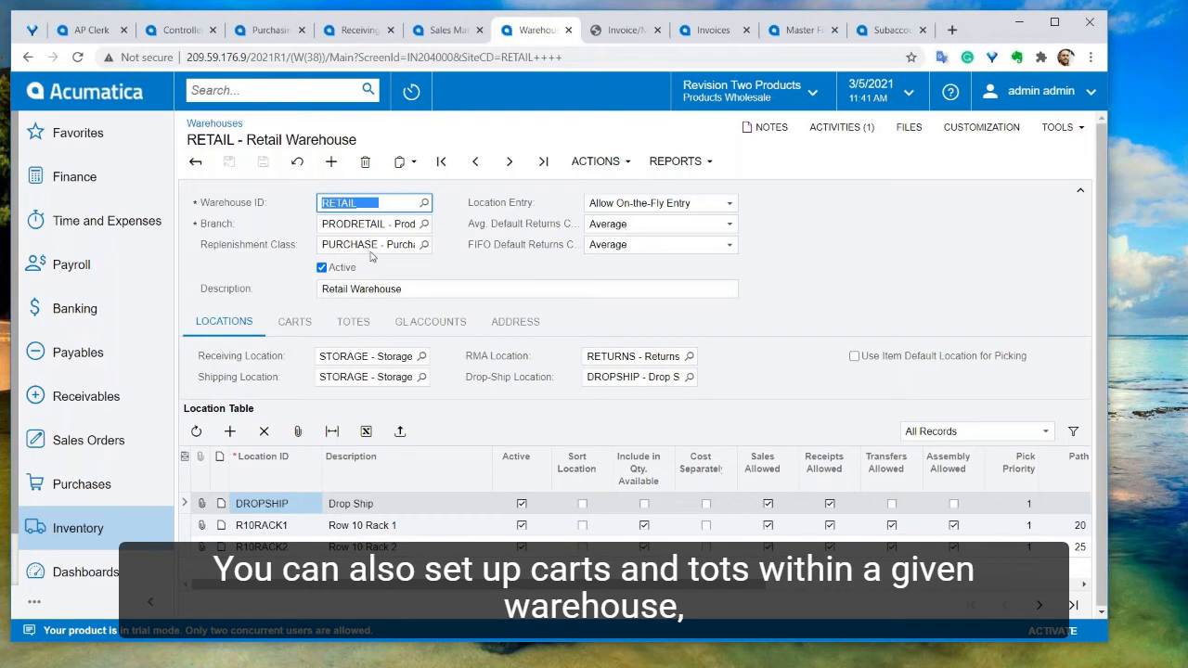
{"action": "left_click", "coordinate": [418, 323]}
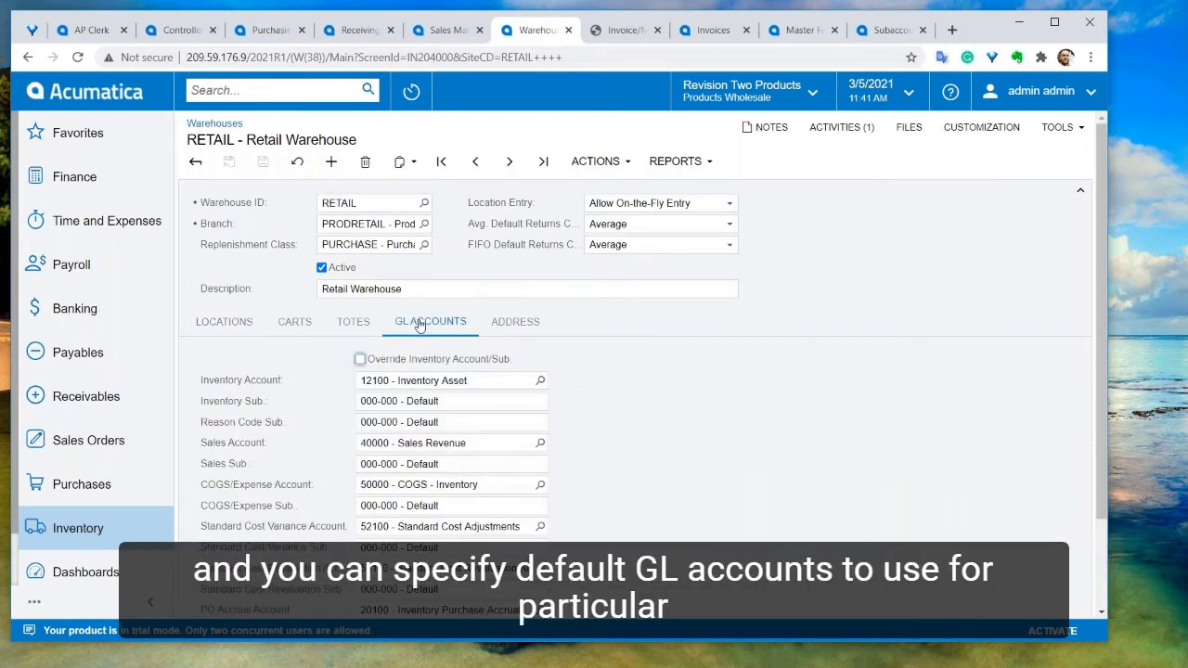
{"action": "scroll", "coordinate": [414, 359], "scroll_direction": "down", "scroll_amount": 2}
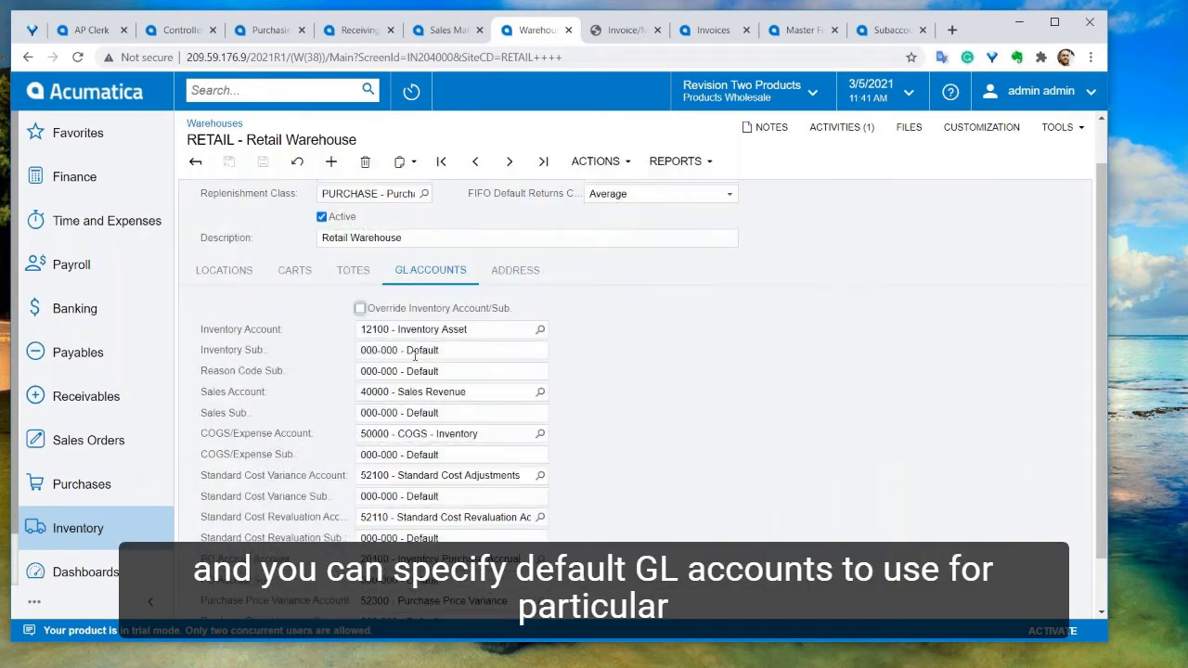
{"action": "scroll", "coordinate": [285, 337], "scroll_direction": "up", "scroll_amount": 1}
{"action": "left_click", "coordinate": [226, 301]}
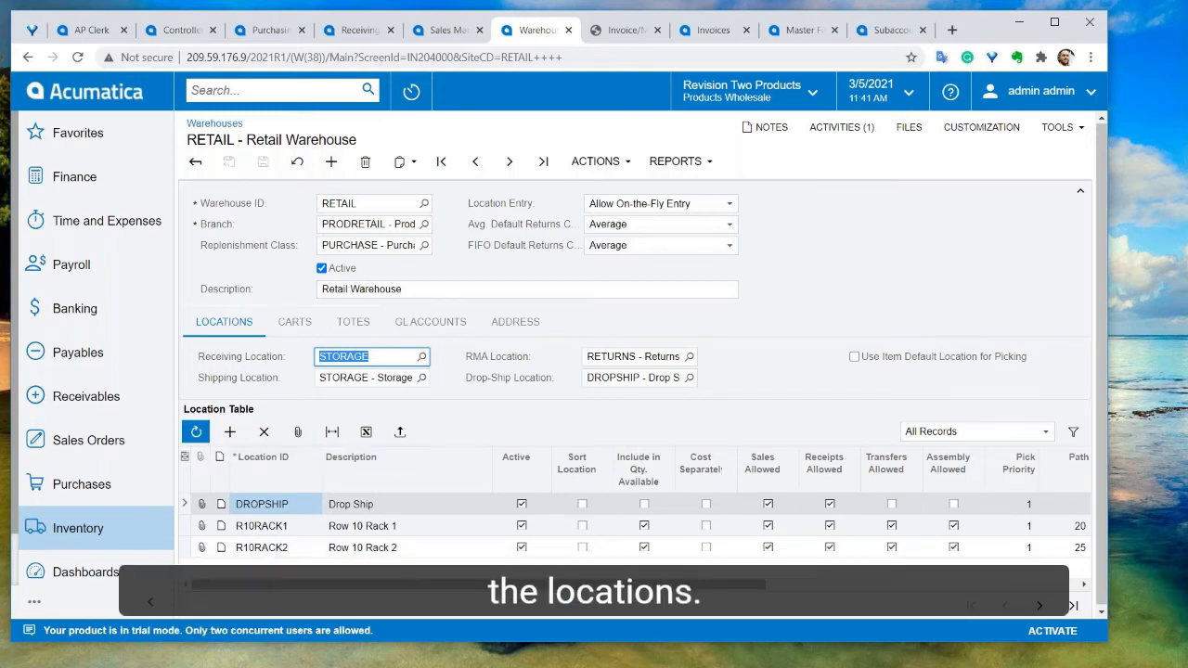
Open the Physical Inventory Types list from the Inventory workspace
{"action": "left_click", "coordinate": [132, 538]}
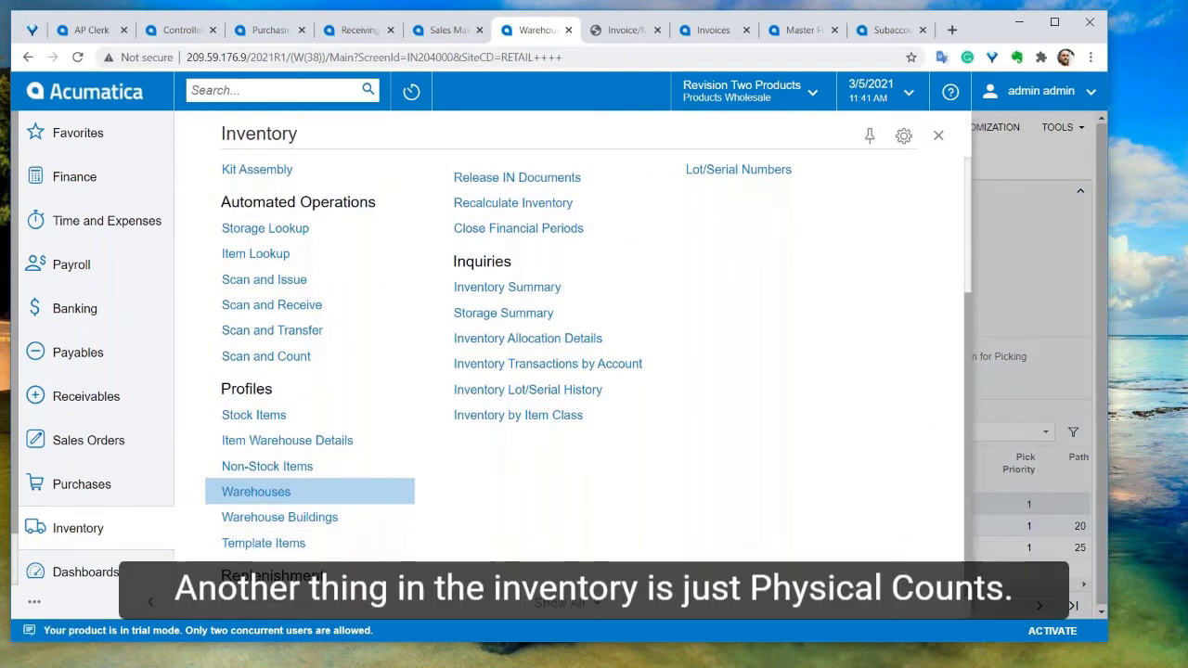
{"action": "scroll", "coordinate": [306, 492], "scroll_direction": "up", "scroll_amount": 5}
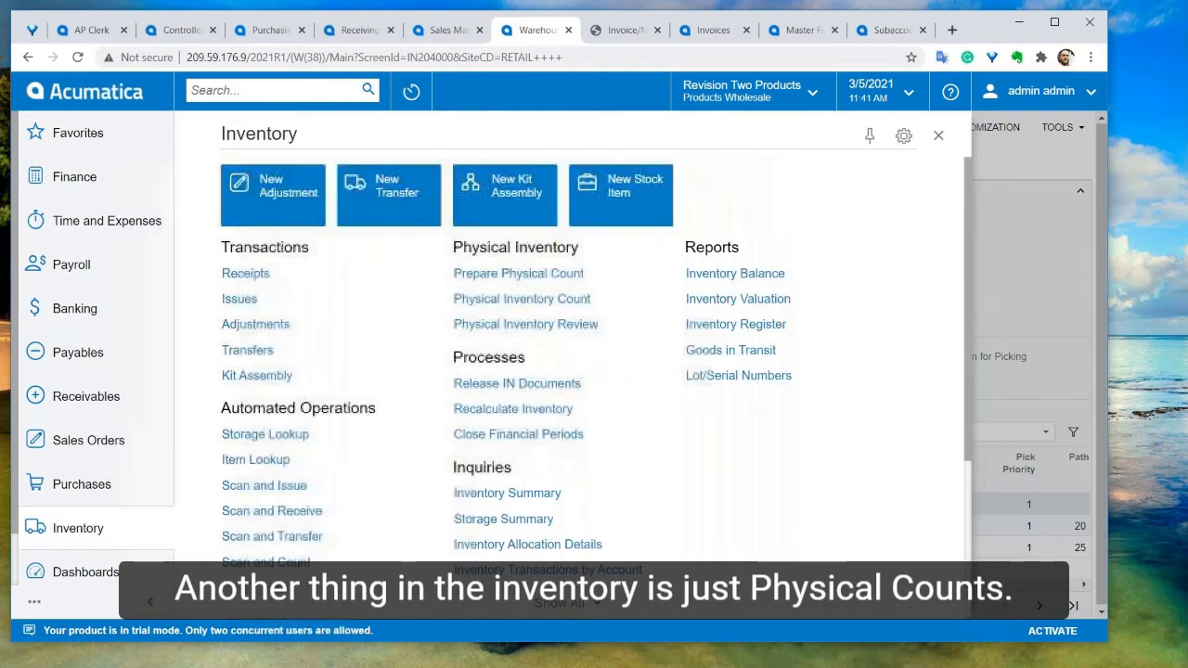
{"action": "left_click", "coordinate": [513, 136]}
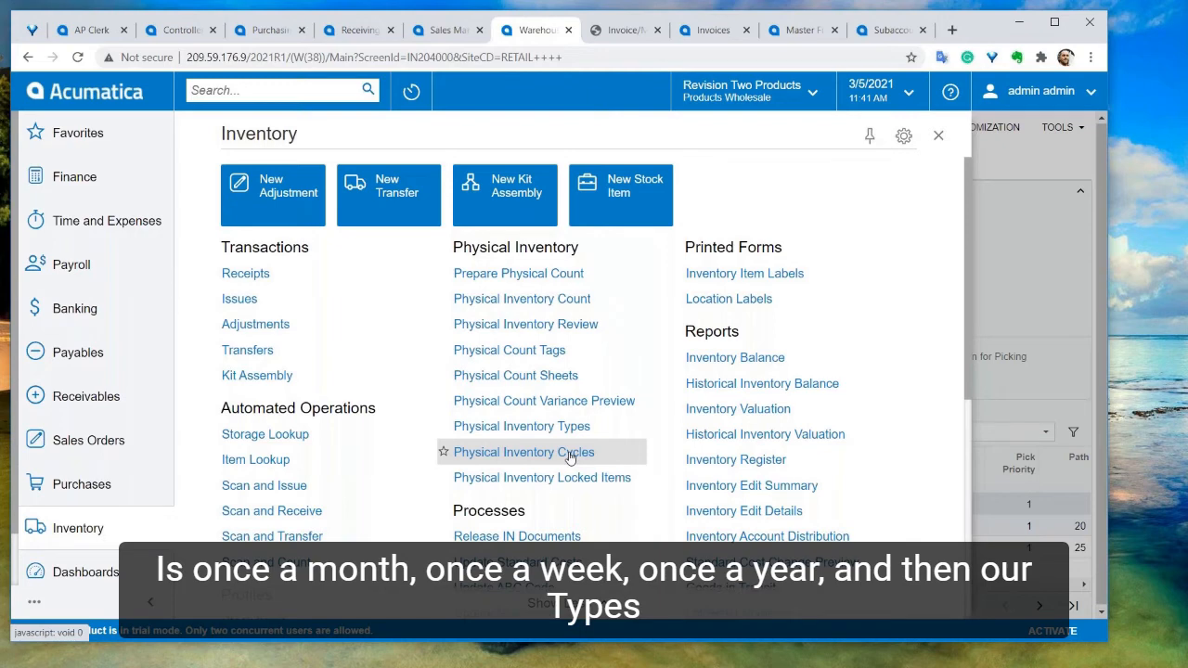
{"action": "left_click", "coordinate": [566, 426]}
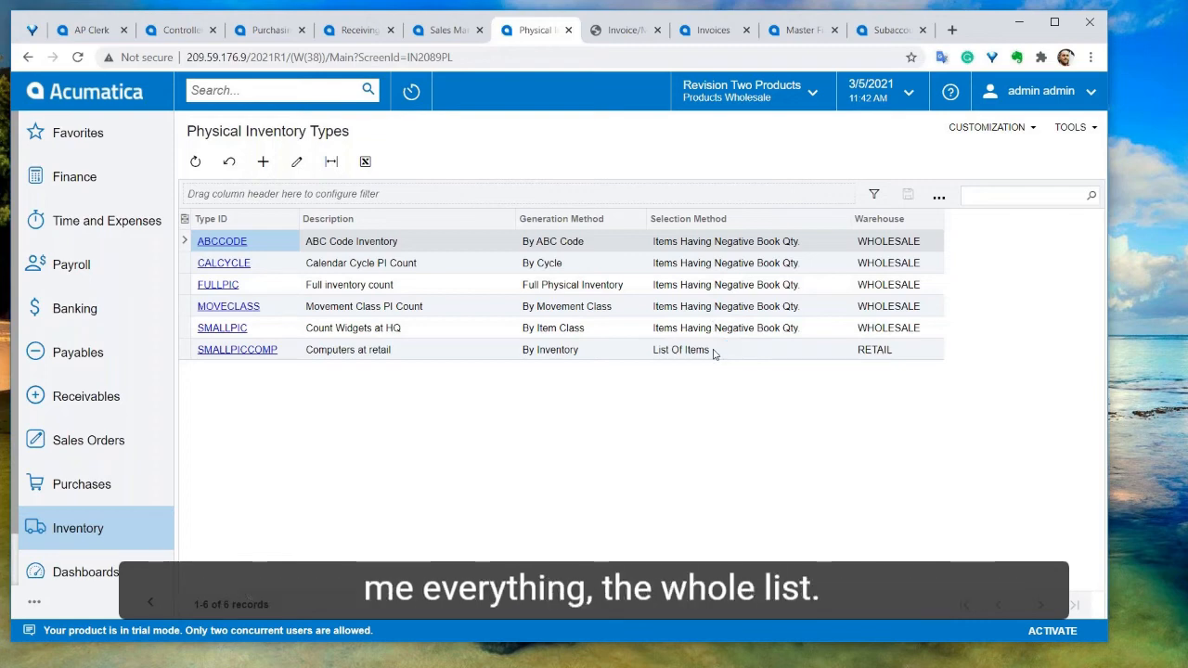
Open the Stock Items list and the AACOMPUT01 Acer Laptop Computer item
{"action": "left_click", "coordinate": [121, 524]}
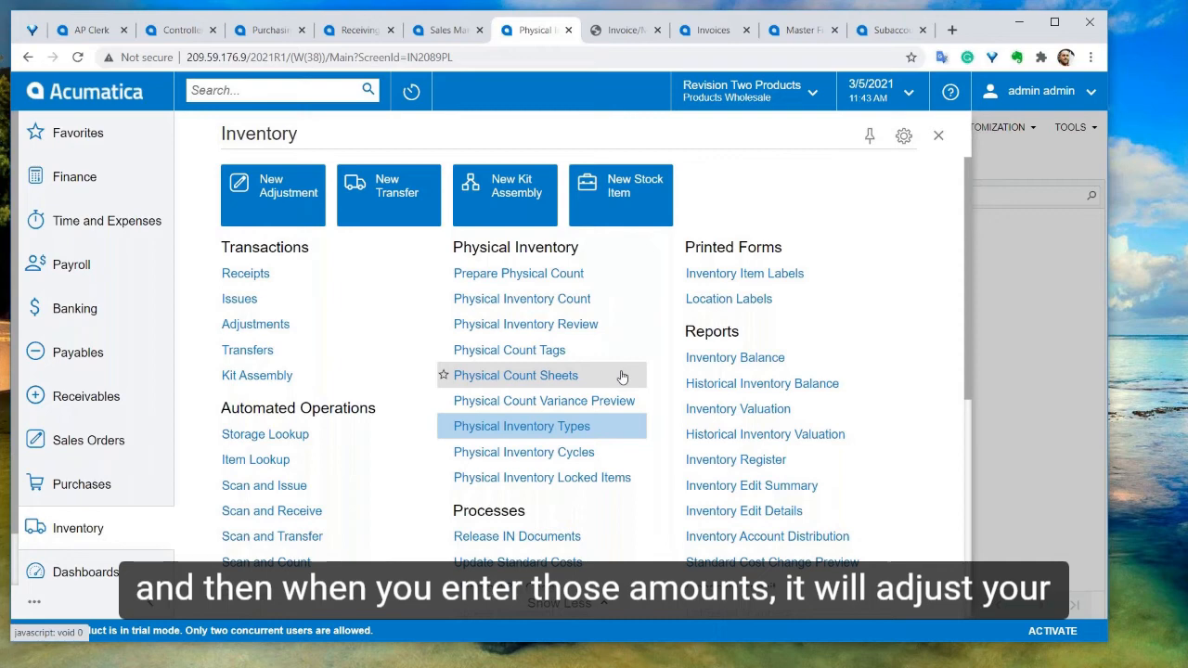
{"action": "scroll", "coordinate": [621, 376], "scroll_direction": "down", "scroll_amount": 1}
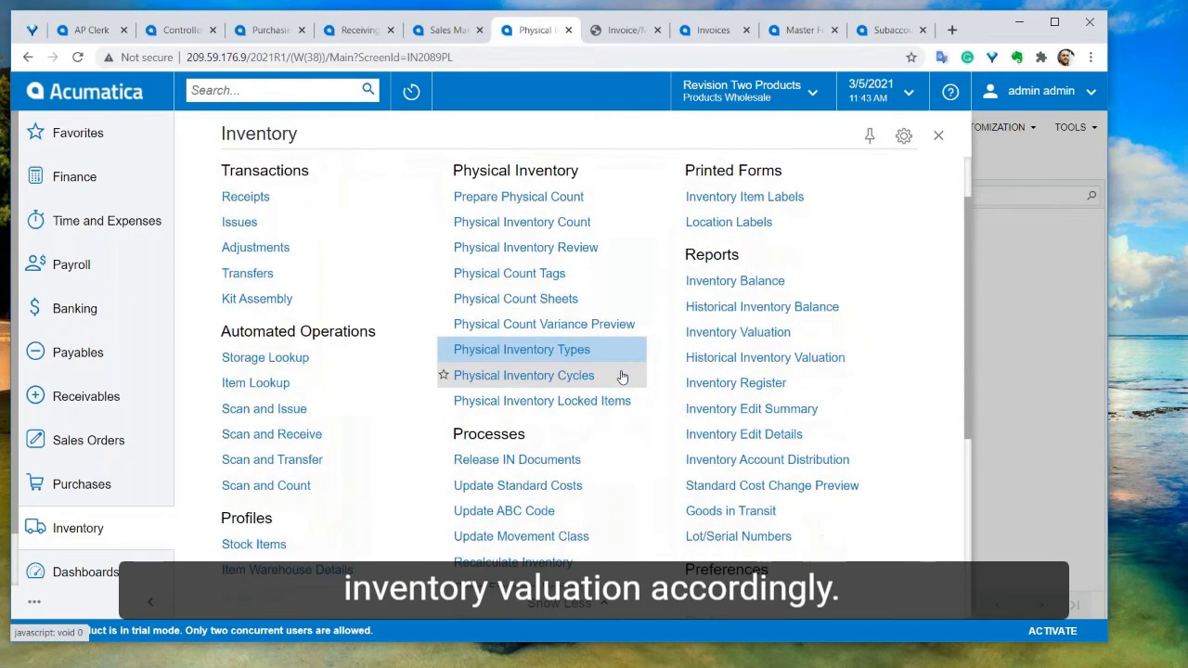
{"action": "scroll", "coordinate": [622, 376], "scroll_direction": "up", "scroll_amount": 1}
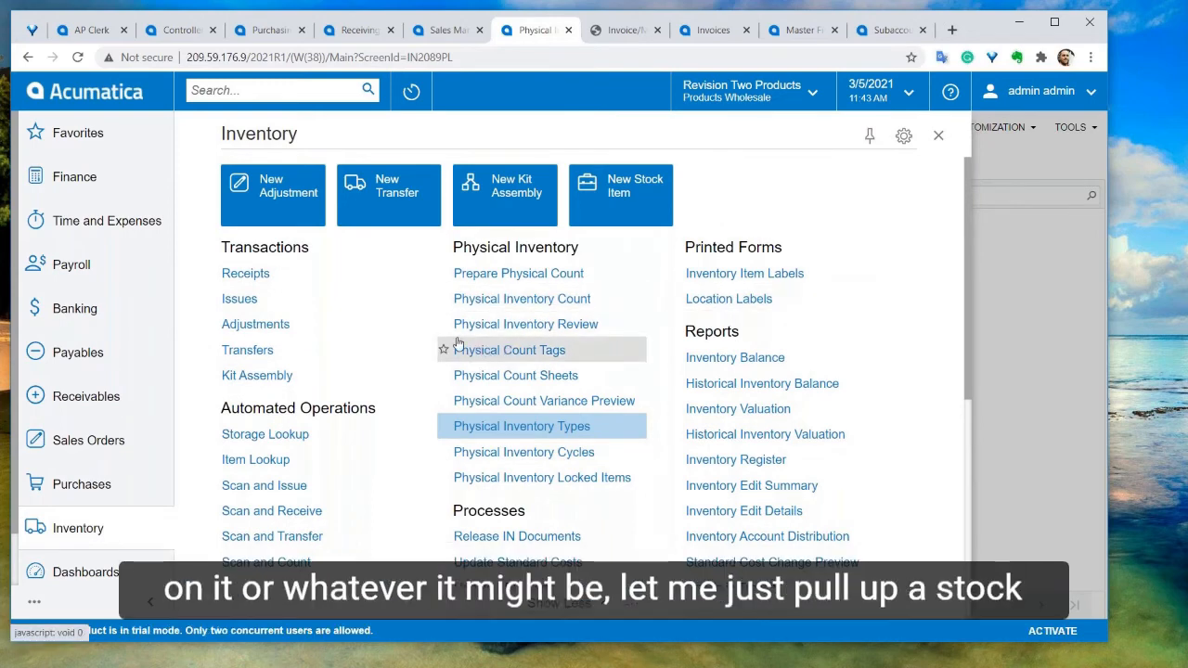
{"action": "scroll", "coordinate": [306, 483], "scroll_direction": "down", "scroll_amount": 3}
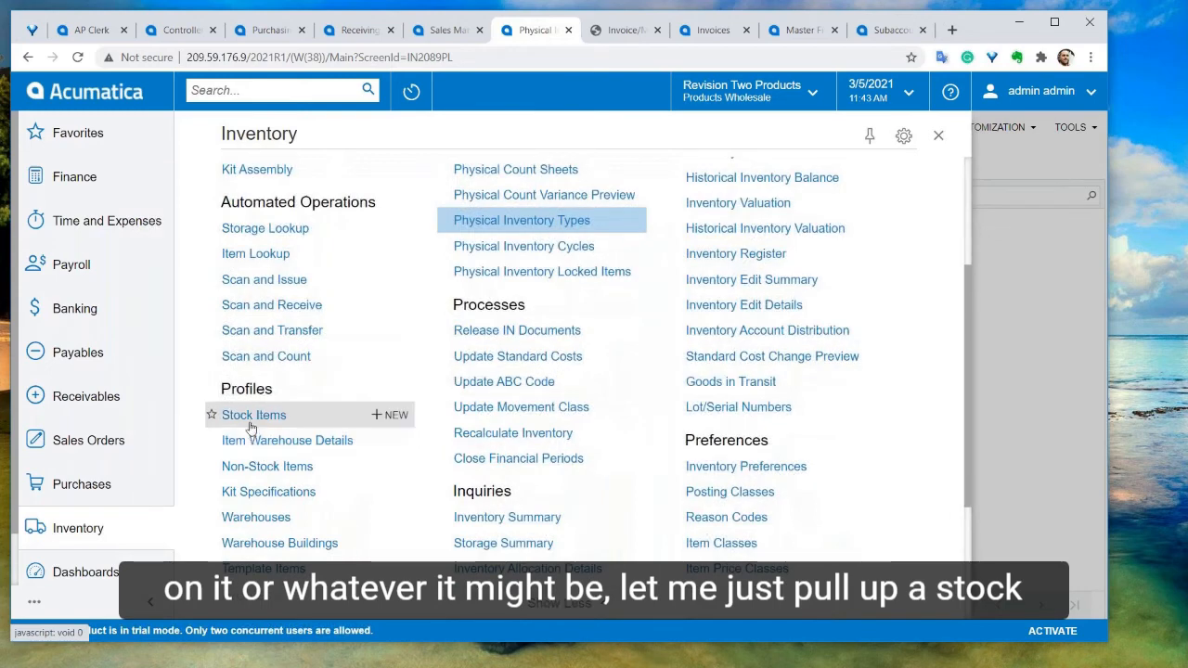
{"action": "left_click", "coordinate": [253, 417]}
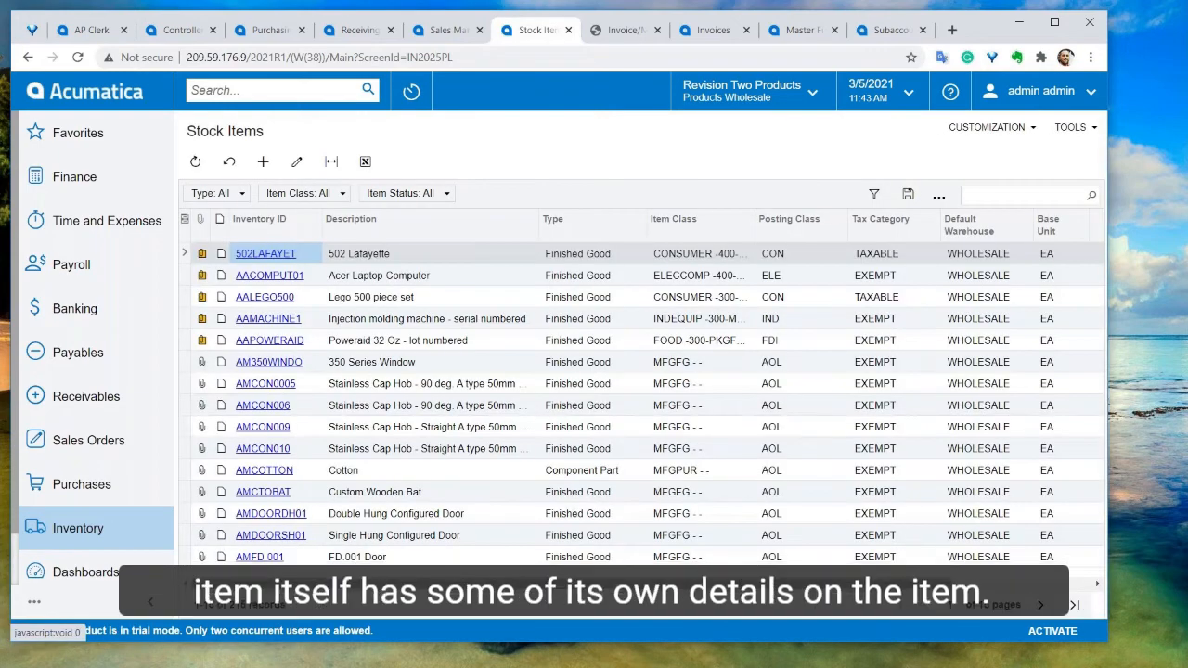
{"action": "left_click", "coordinate": [262, 276]}
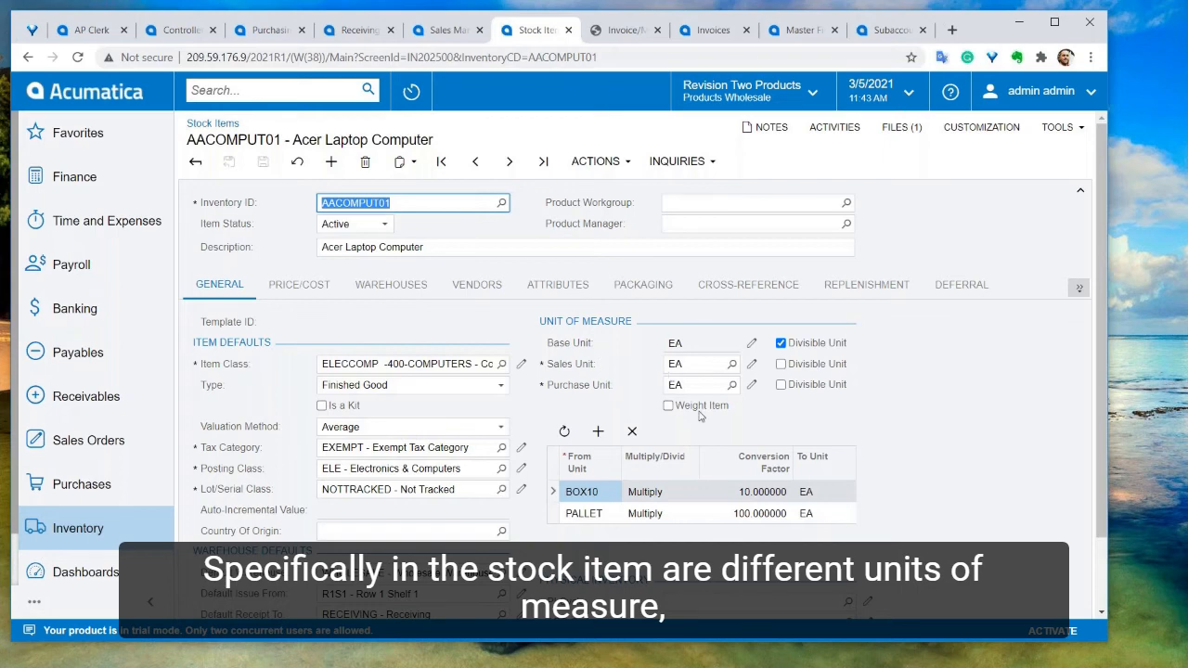
Review the item's general settings, including the available lot/serial classes and valuation method options
{"action": "scroll", "coordinate": [700, 416], "scroll_direction": "down", "scroll_amount": 1}
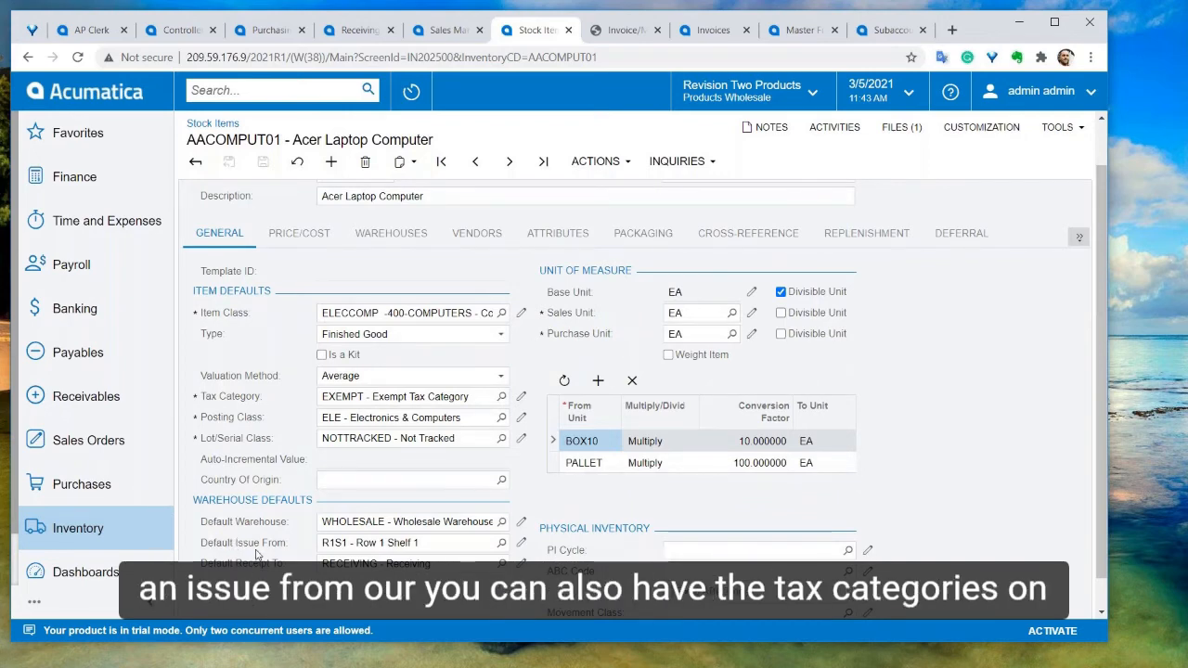
{"action": "scroll", "coordinate": [256, 554], "scroll_direction": "up", "scroll_amount": 2}
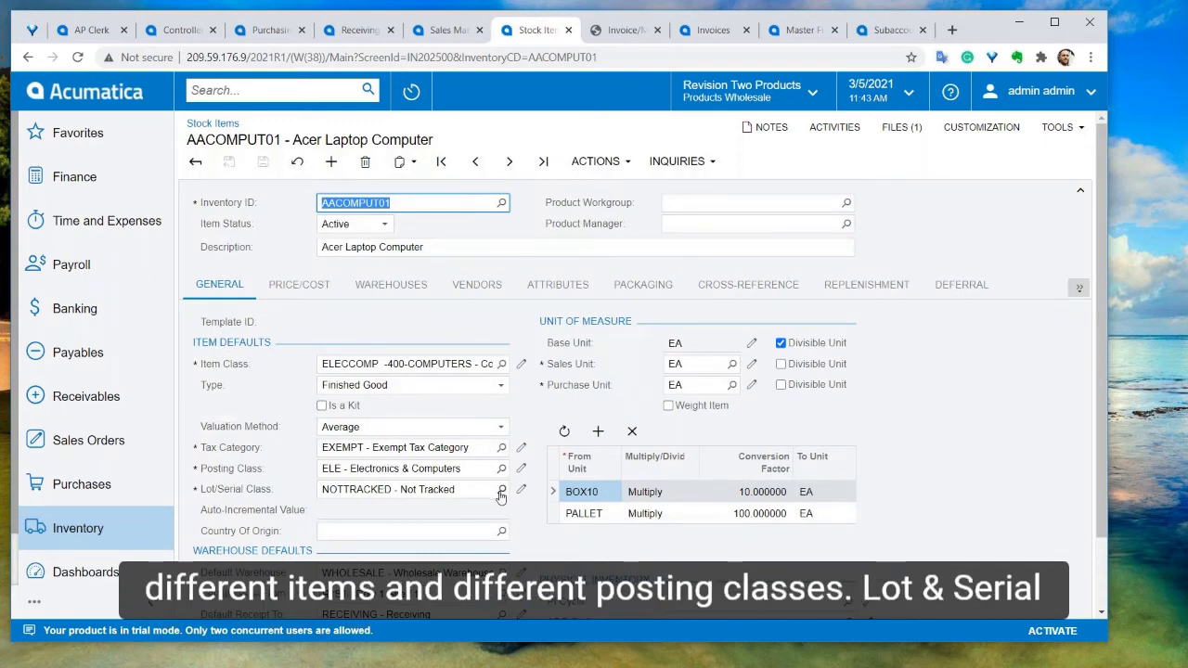
{"action": "left_click", "coordinate": [501, 489]}
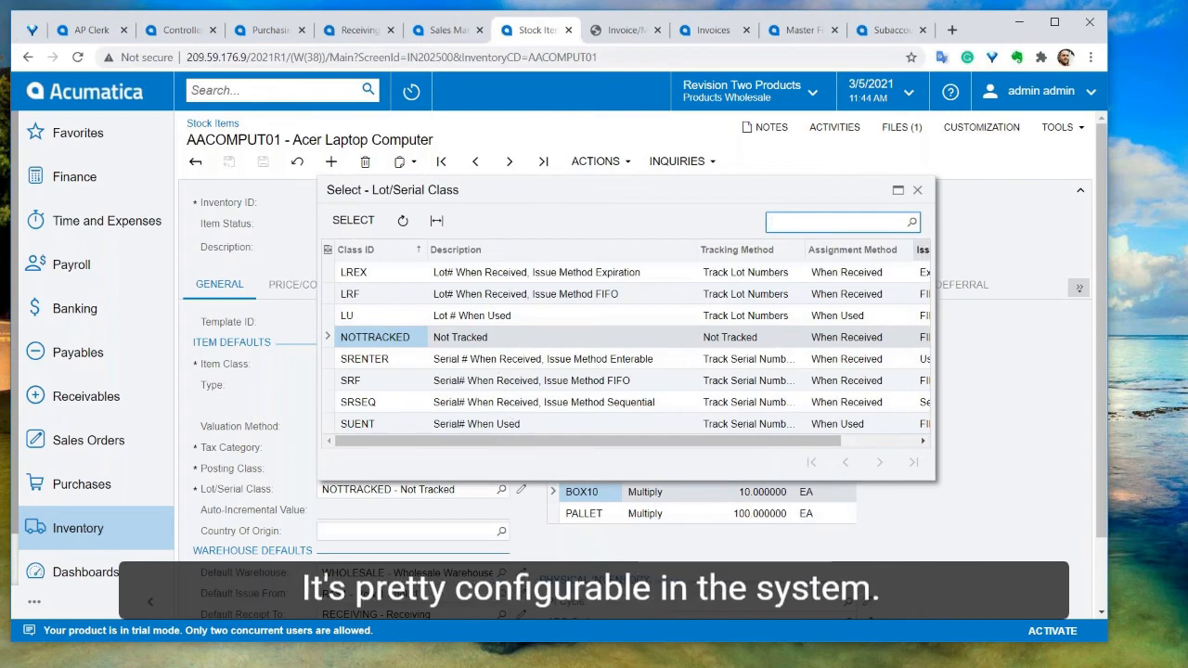
{"action": "left_click", "coordinate": [917, 190]}
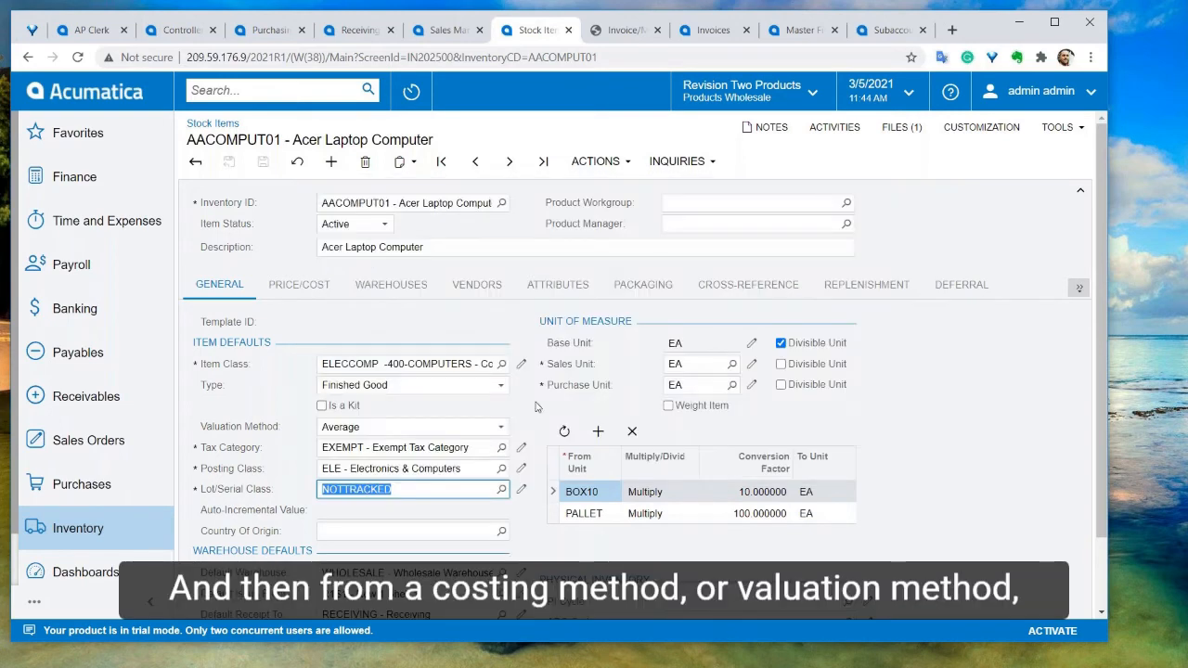
{"action": "left_click", "coordinate": [501, 430]}
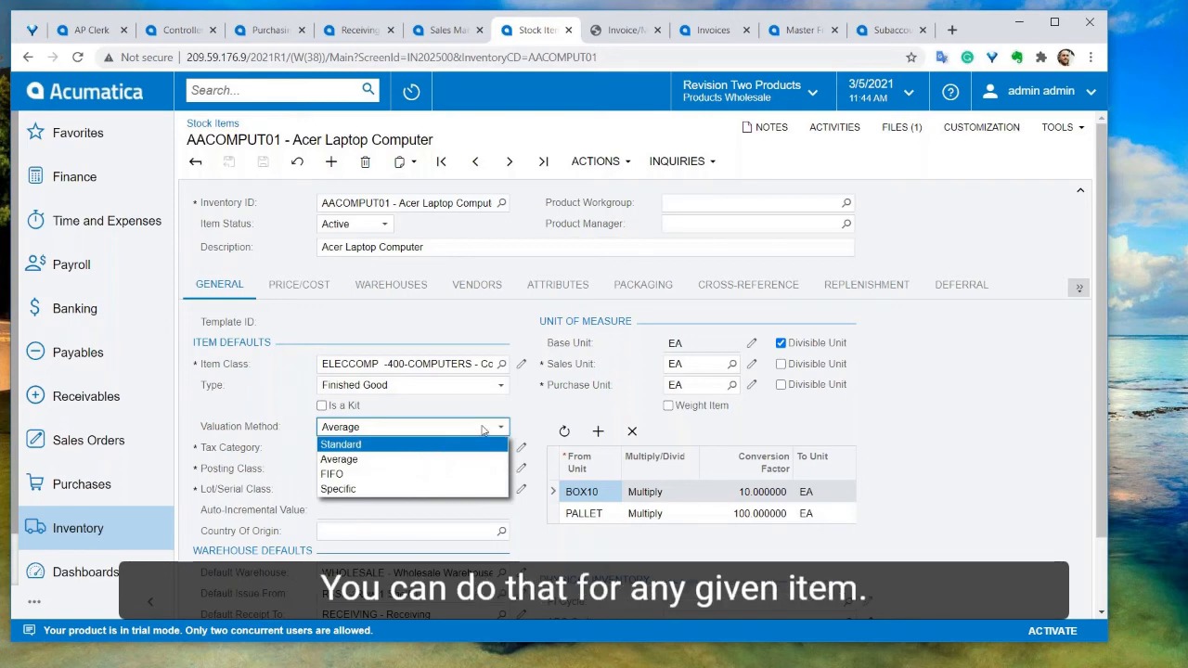
{"action": "left_click", "coordinate": [521, 403]}
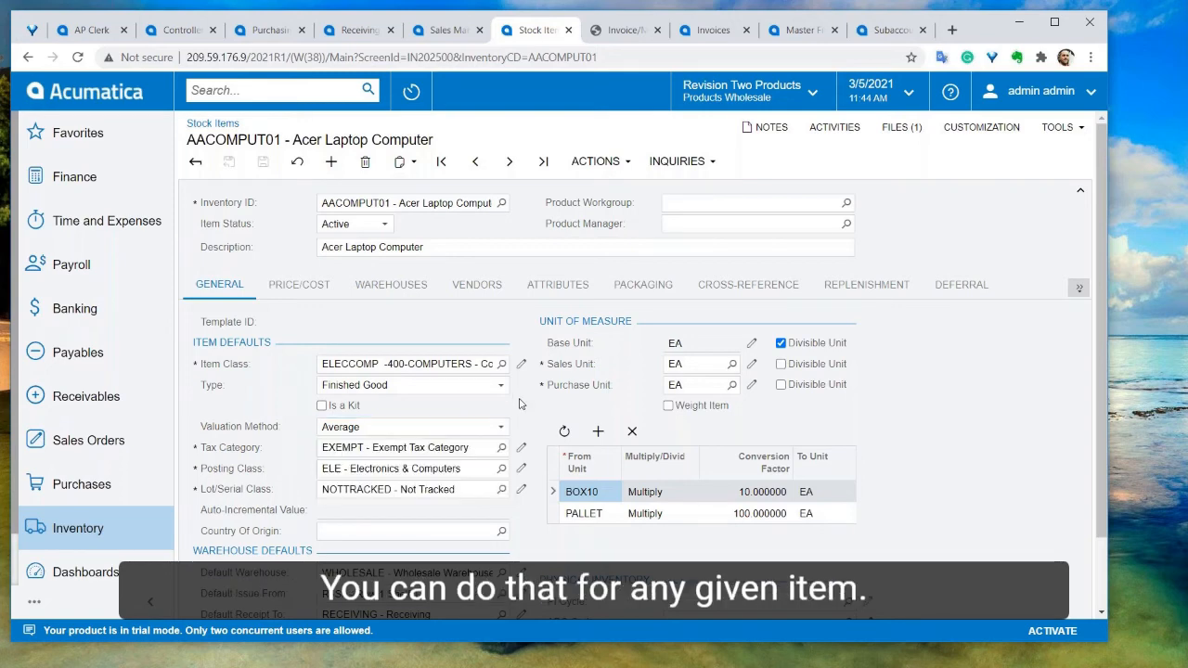
Browse the item's Price/Cost, Warehouses and Vendors tabs, including the vendor lead times and order quantities
{"action": "left_click", "coordinate": [299, 285]}
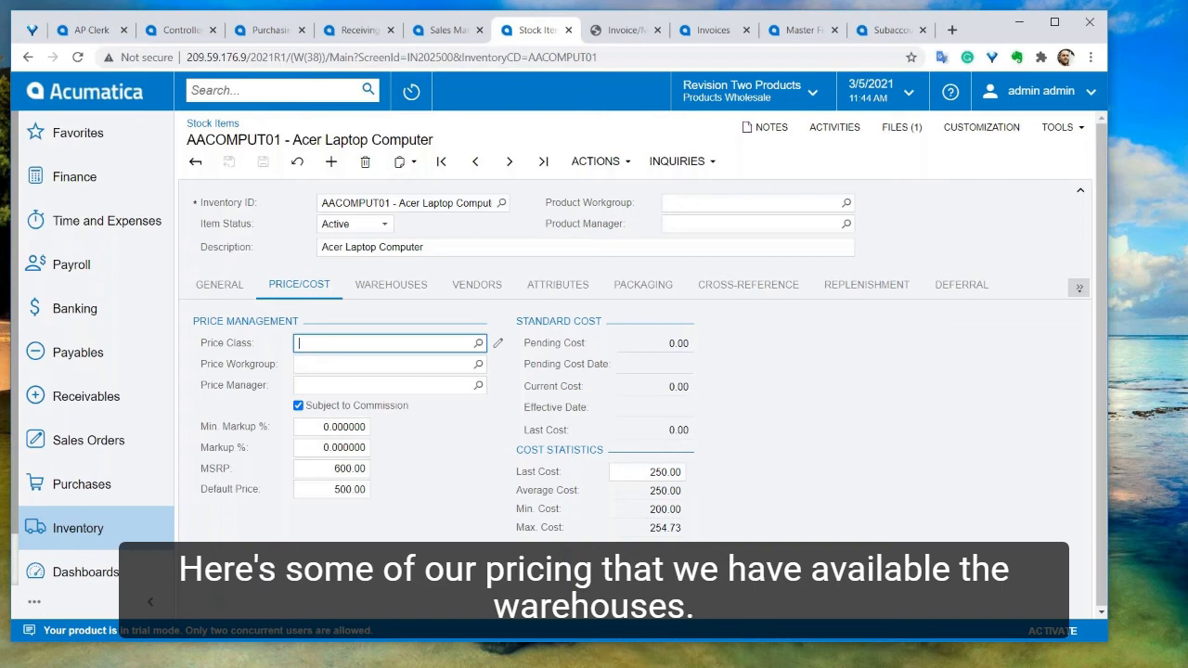
{"action": "left_click", "coordinate": [426, 285]}
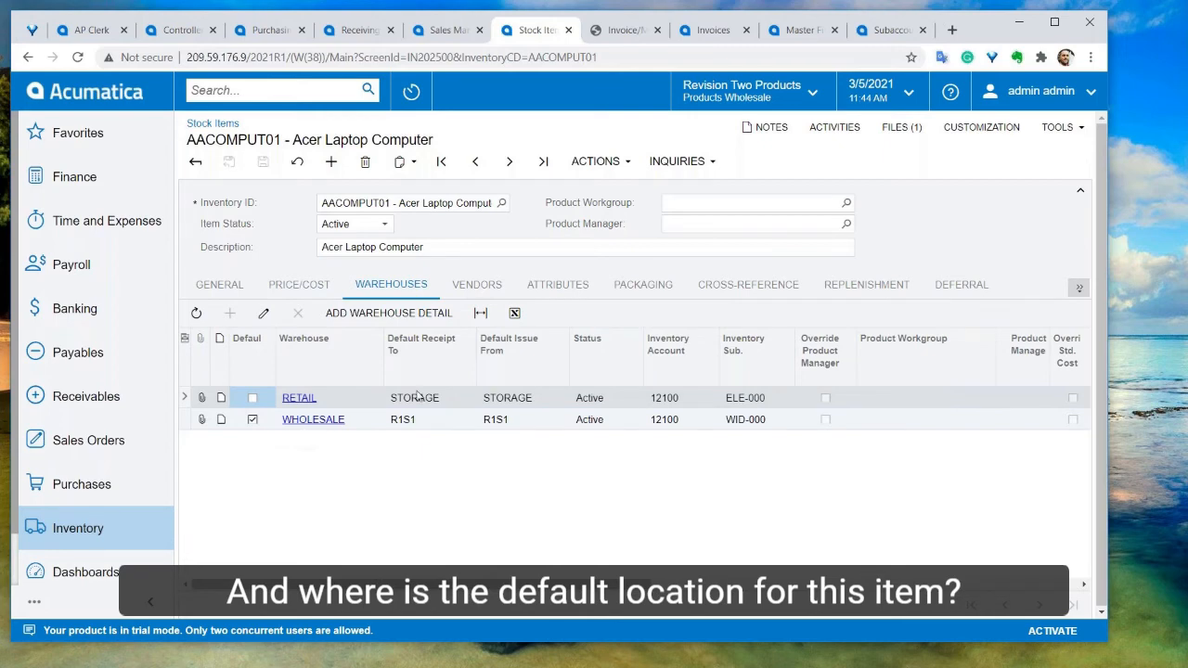
{"action": "left_click", "coordinate": [477, 285]}
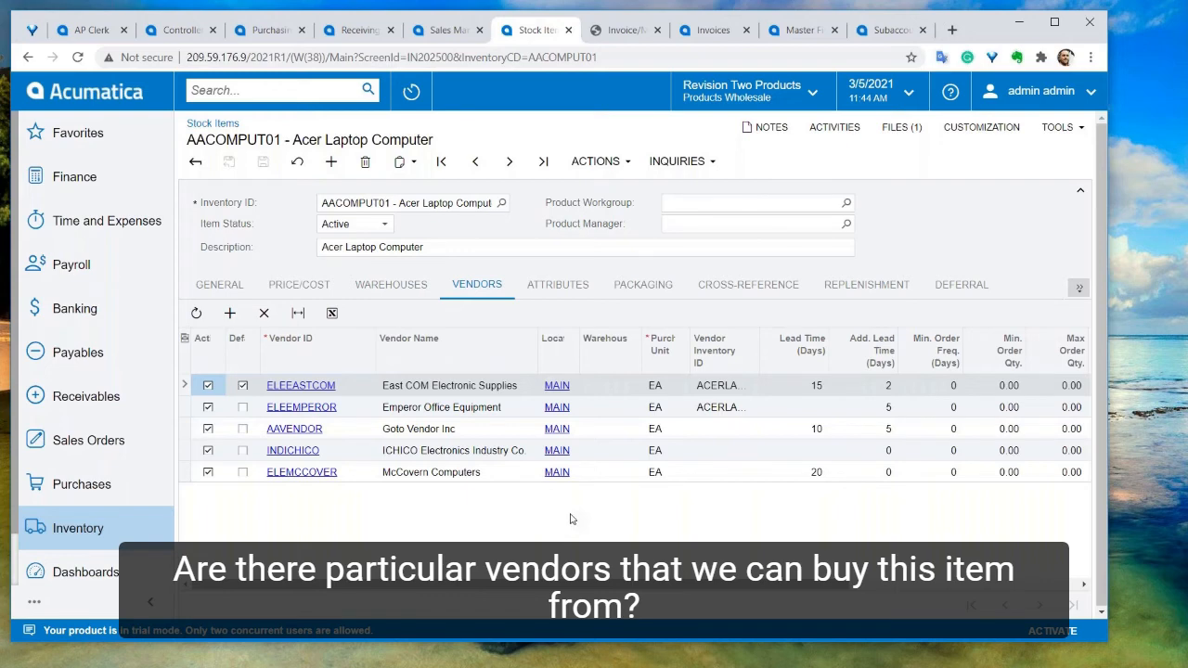
{"action": "left_click", "coordinate": [244, 387]}
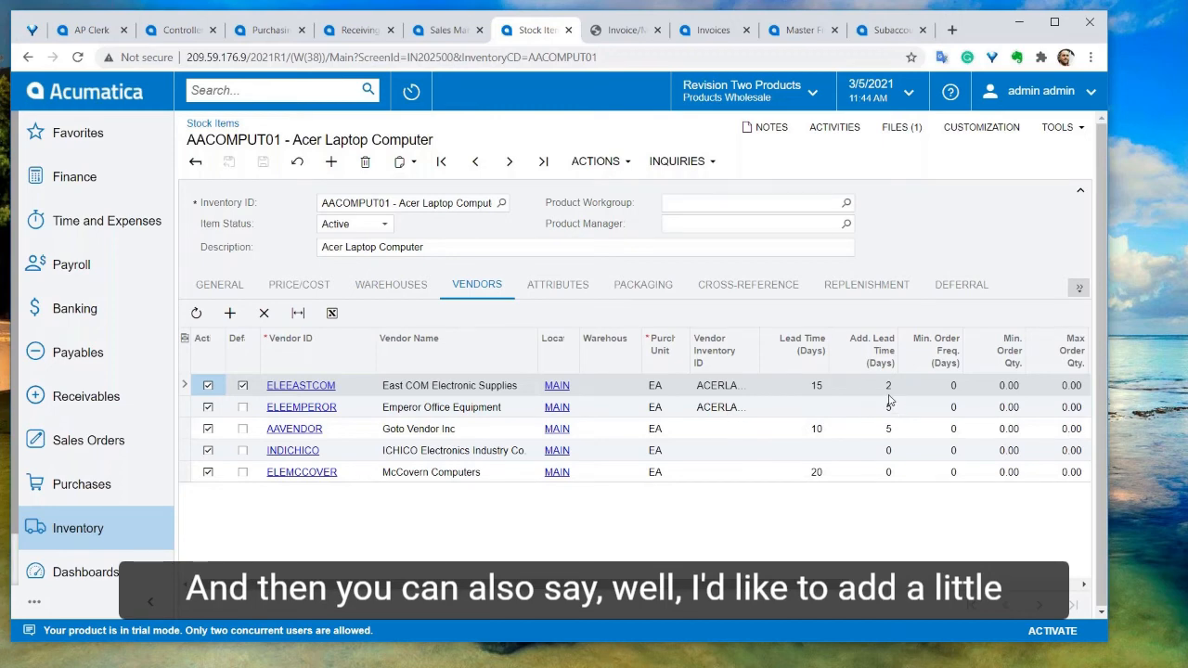
{"action": "scroll", "coordinate": [888, 399], "scroll_direction": "right", "scroll_amount": 3}
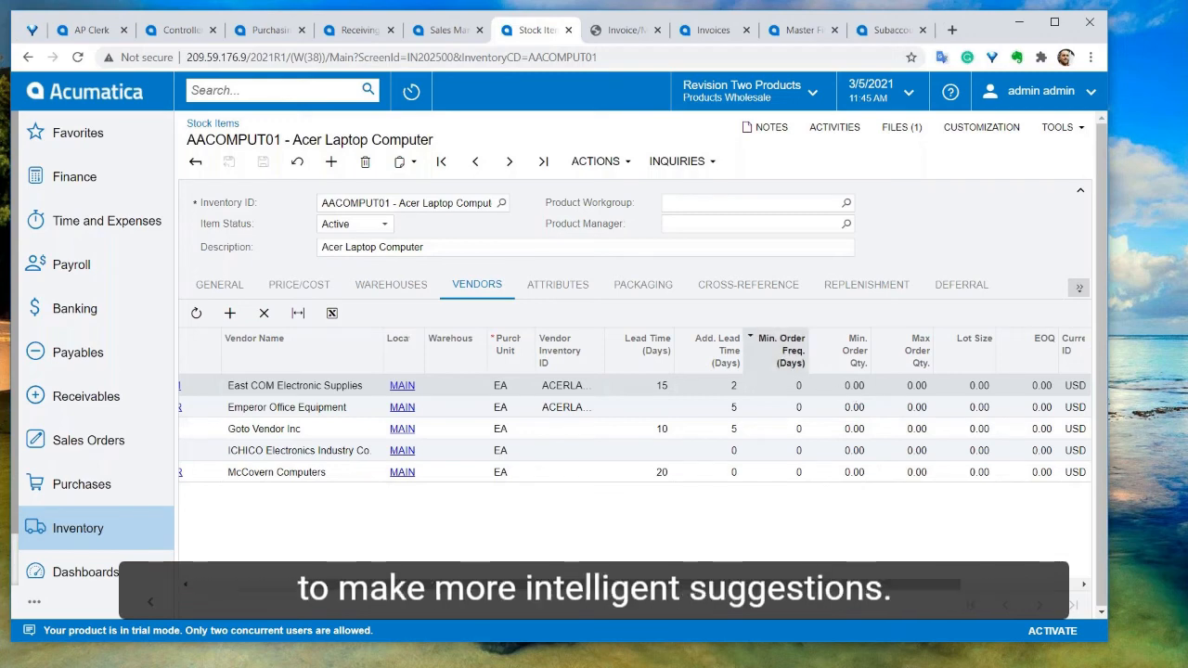
Browse the item's Attributes, Packaging, Cross-Reference and GL Accounts tabs
{"action": "left_click", "coordinate": [582, 297]}
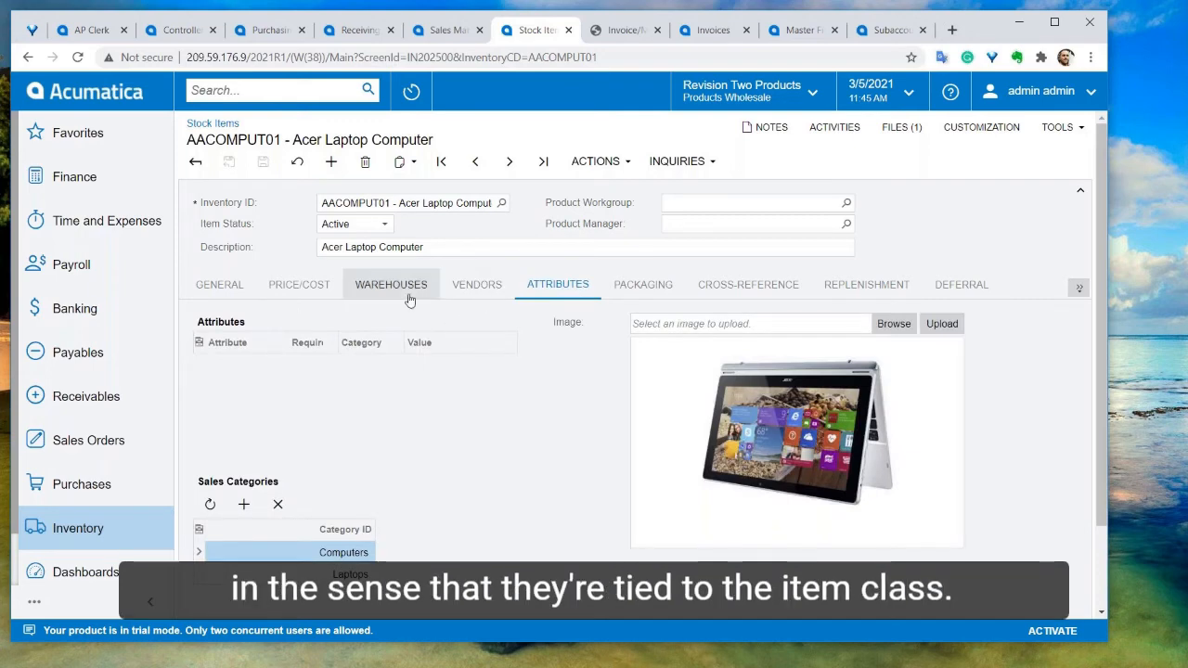
{"action": "left_click", "coordinate": [237, 288]}
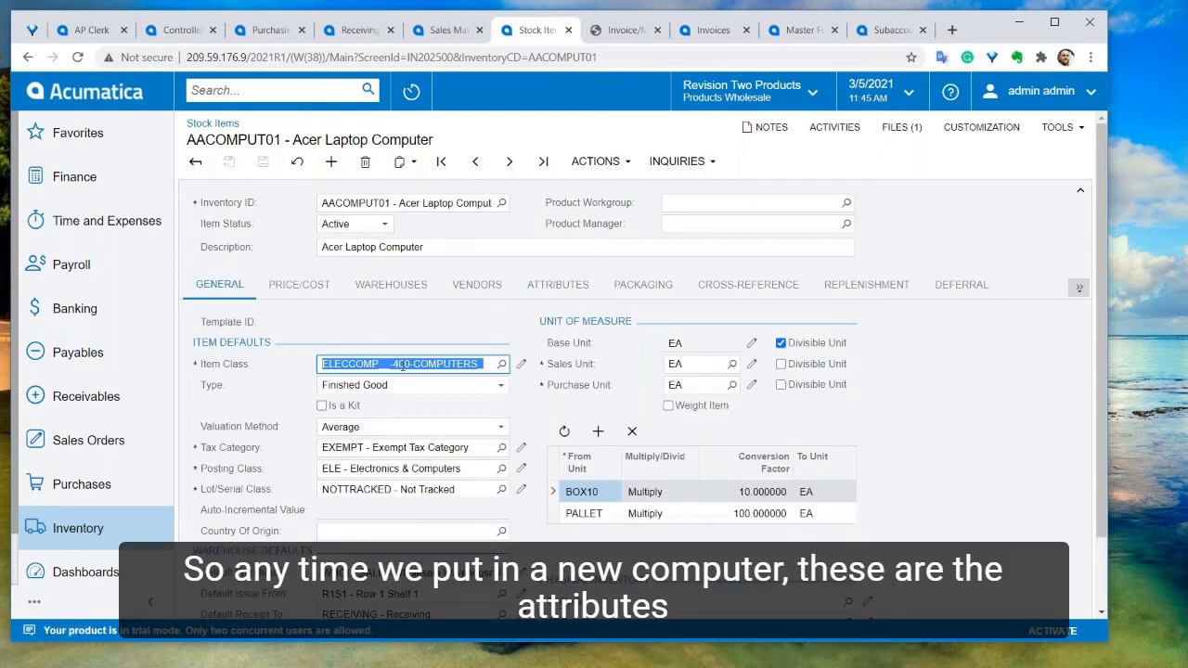
{"action": "left_click", "coordinate": [568, 291]}
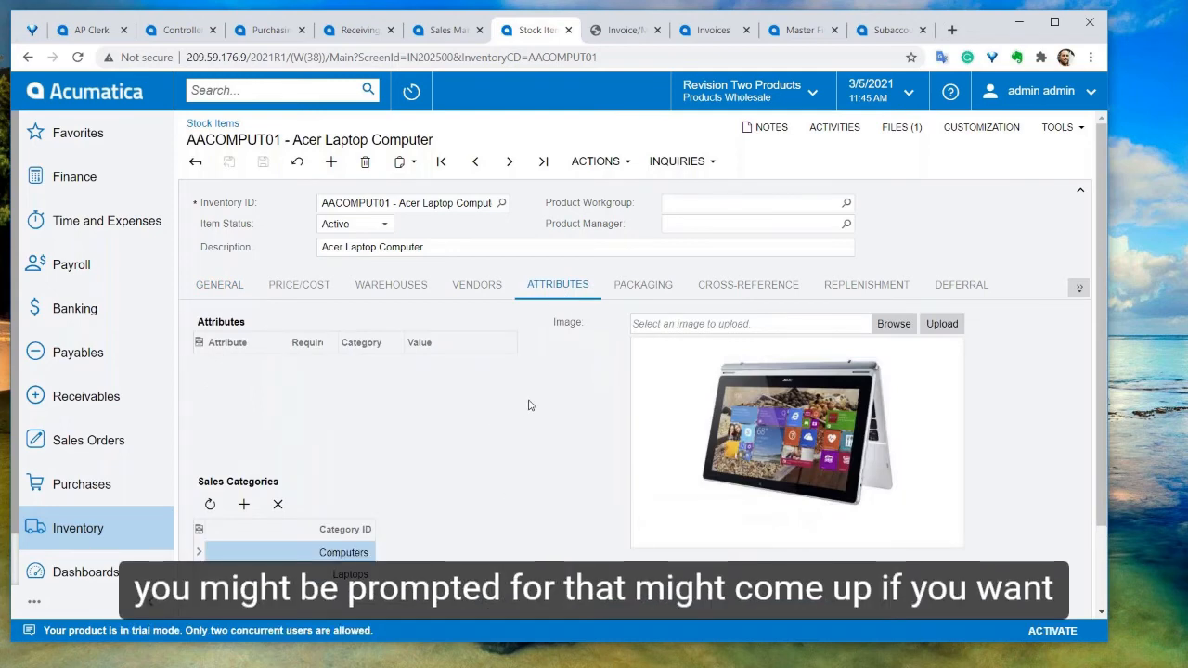
{"action": "left_click", "coordinate": [653, 290]}
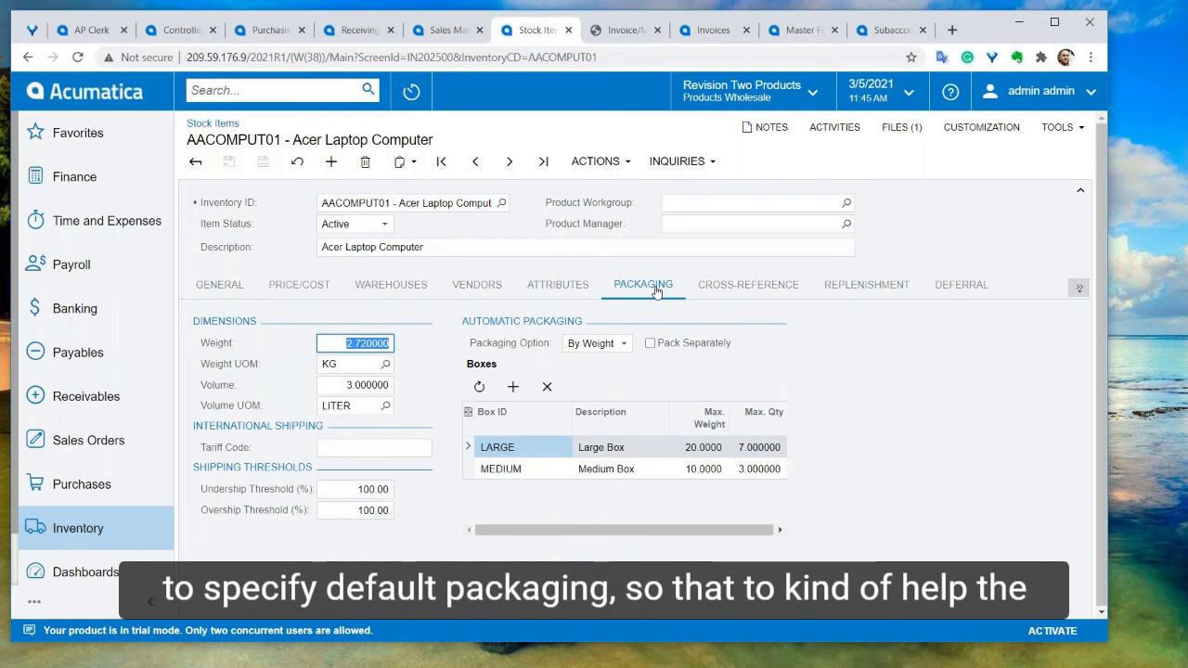
{"action": "left_click", "coordinate": [733, 287]}
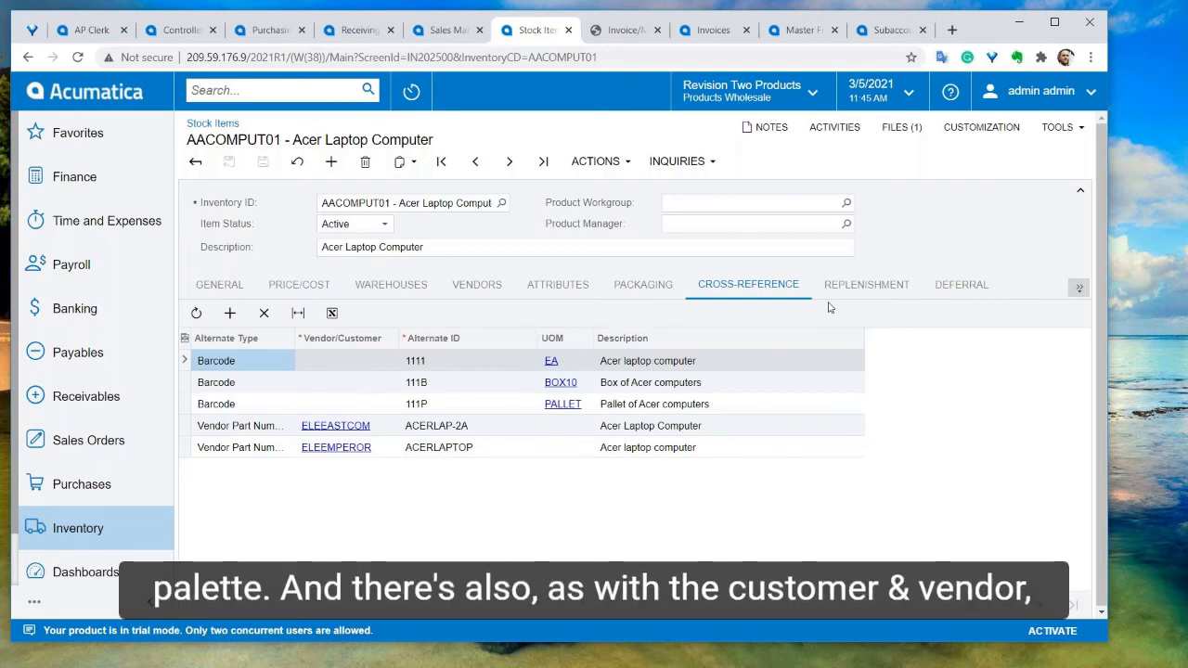
{"action": "left_click", "coordinate": [1081, 288]}
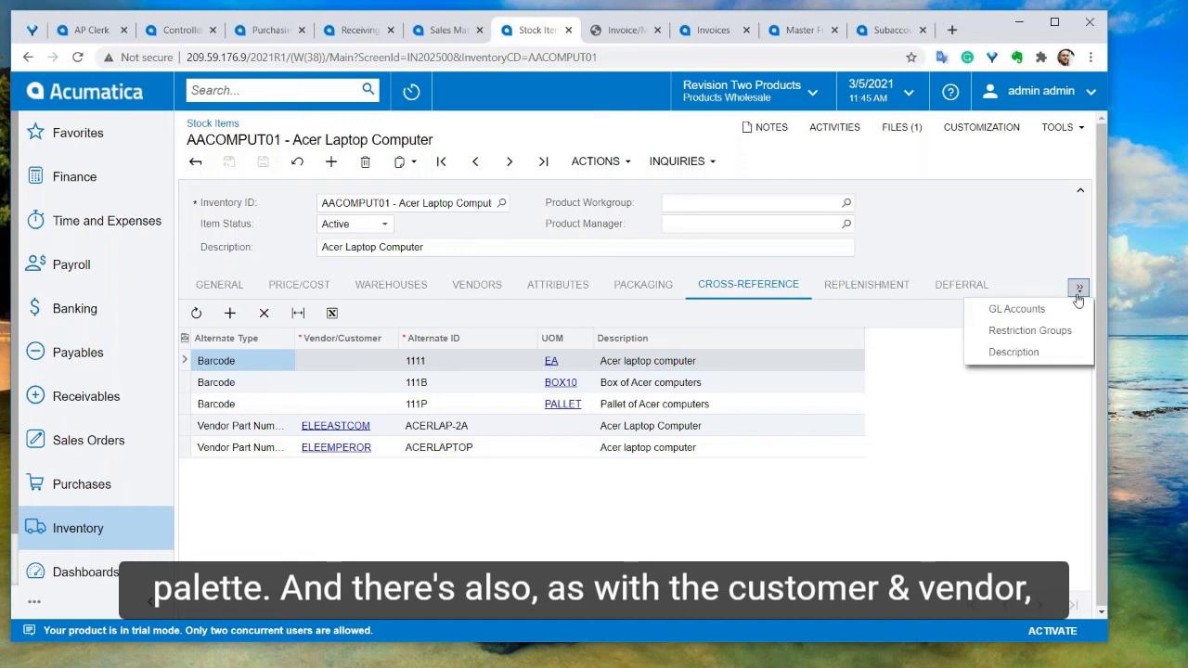
{"action": "left_click", "coordinate": [1020, 309]}
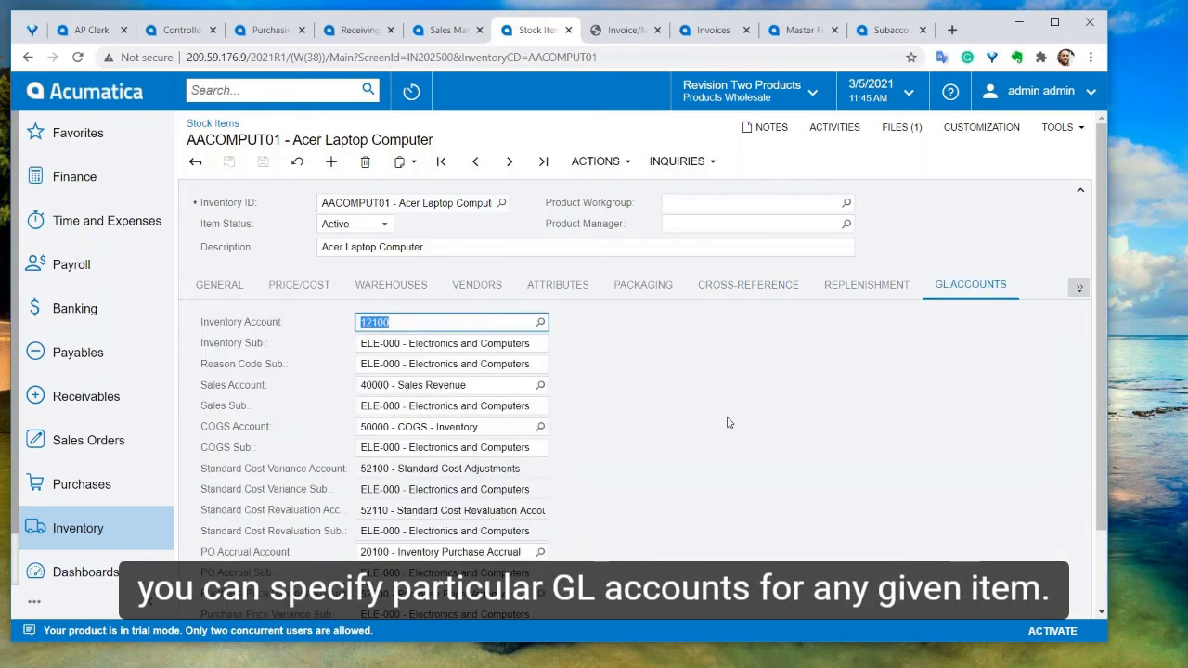
Return to the item's General tab and reopen the Inventory workspace
{"action": "left_click", "coordinate": [220, 284]}
{"action": "scroll", "coordinate": [112, 381], "scroll_direction": "down", "scroll_amount": 1}
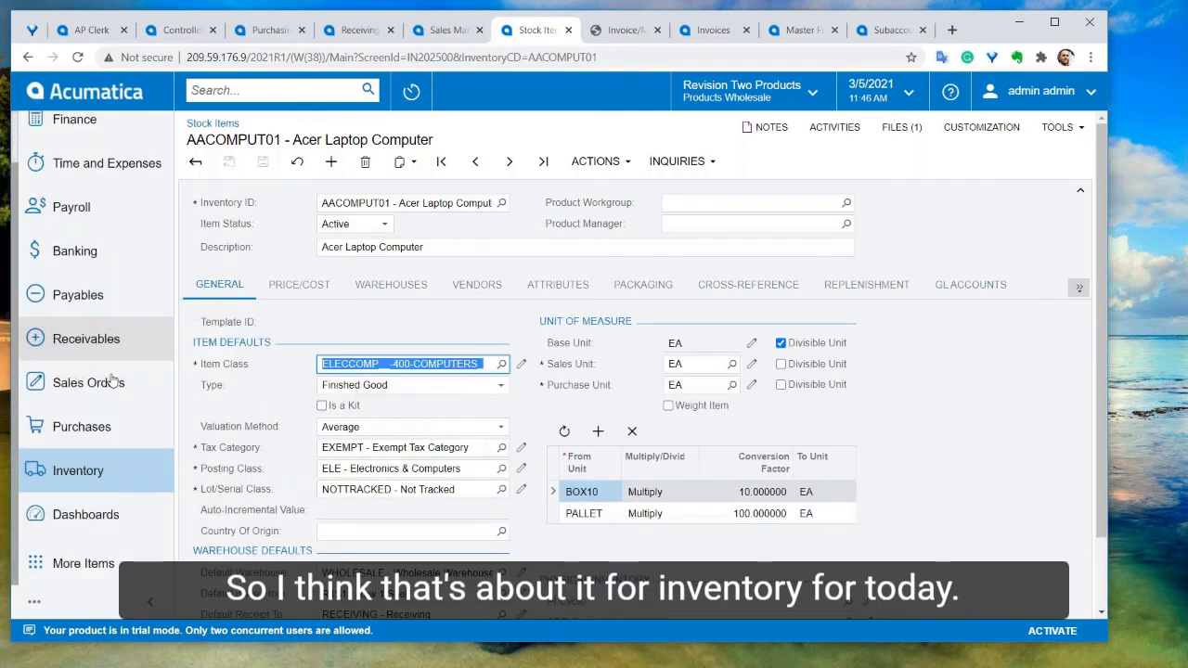
{"action": "left_click", "coordinate": [95, 481]}
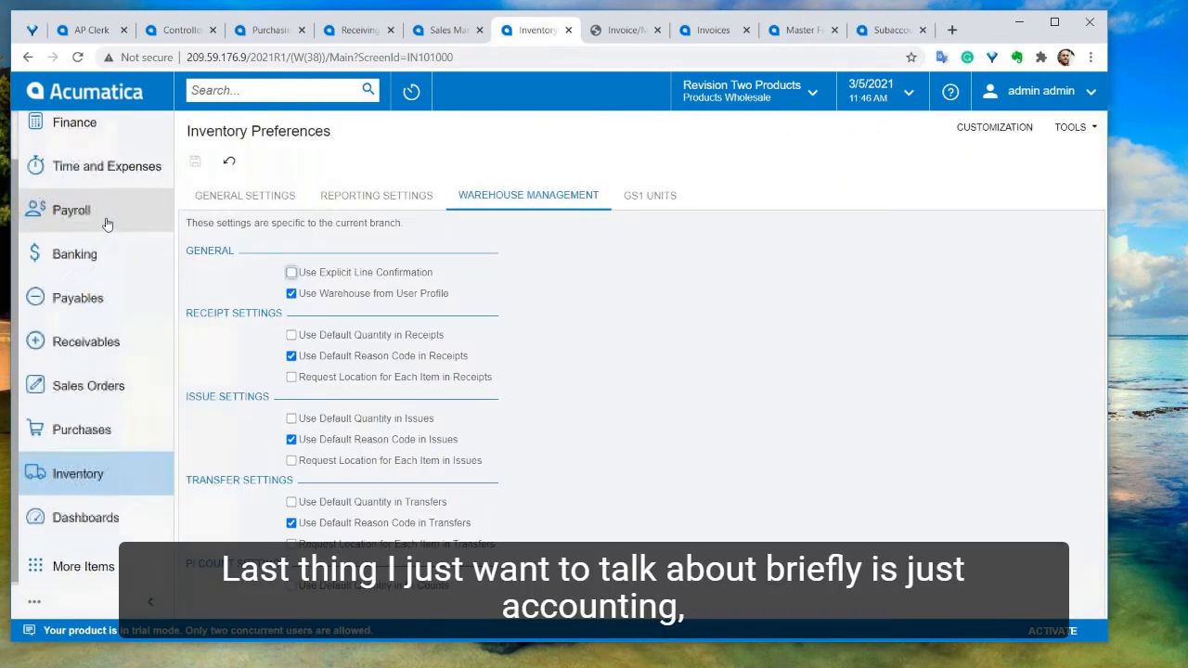
Open the Master Financial Calendar and review its 2021 periods, including the adjustment period
{"action": "scroll", "coordinate": [102, 208], "scroll_direction": "up", "scroll_amount": 1}
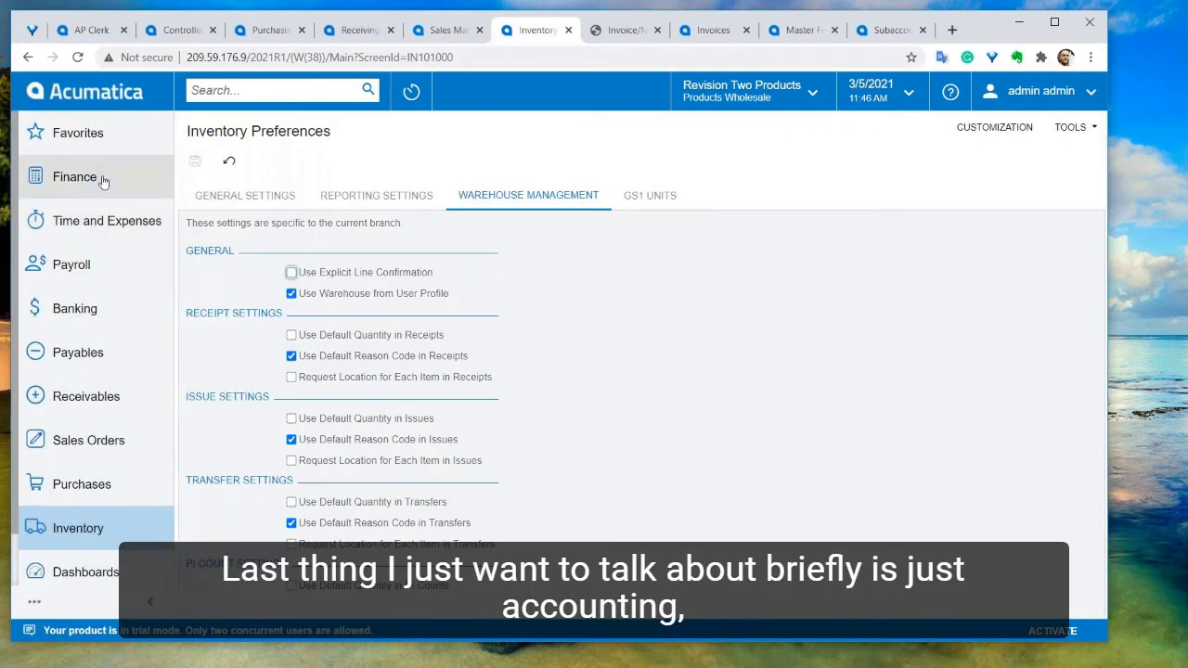
{"action": "left_click", "coordinate": [95, 185]}
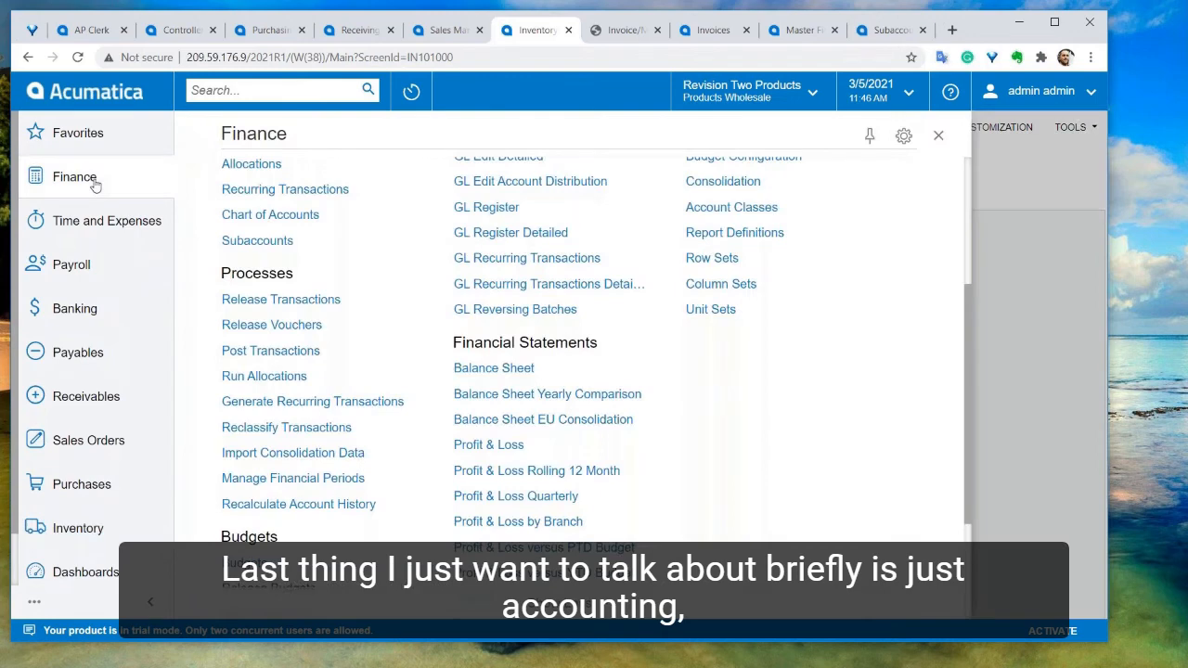
{"action": "scroll", "coordinate": [380, 405], "scroll_direction": "up", "scroll_amount": 1}
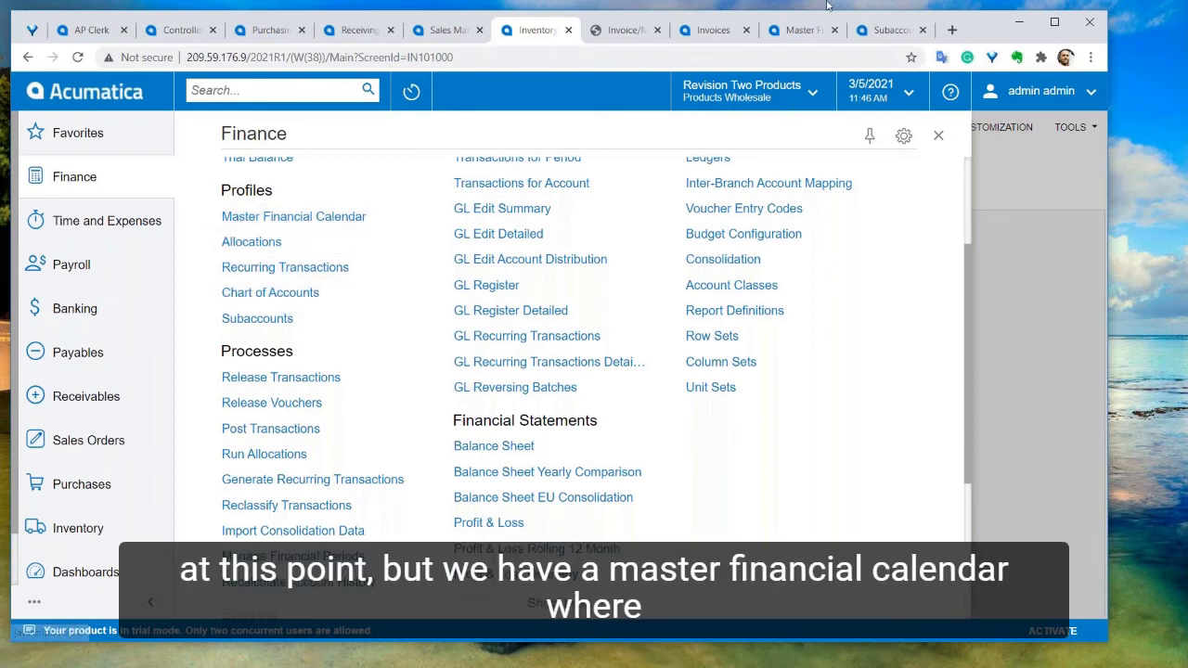
{"action": "left_click", "coordinate": [799, 33]}
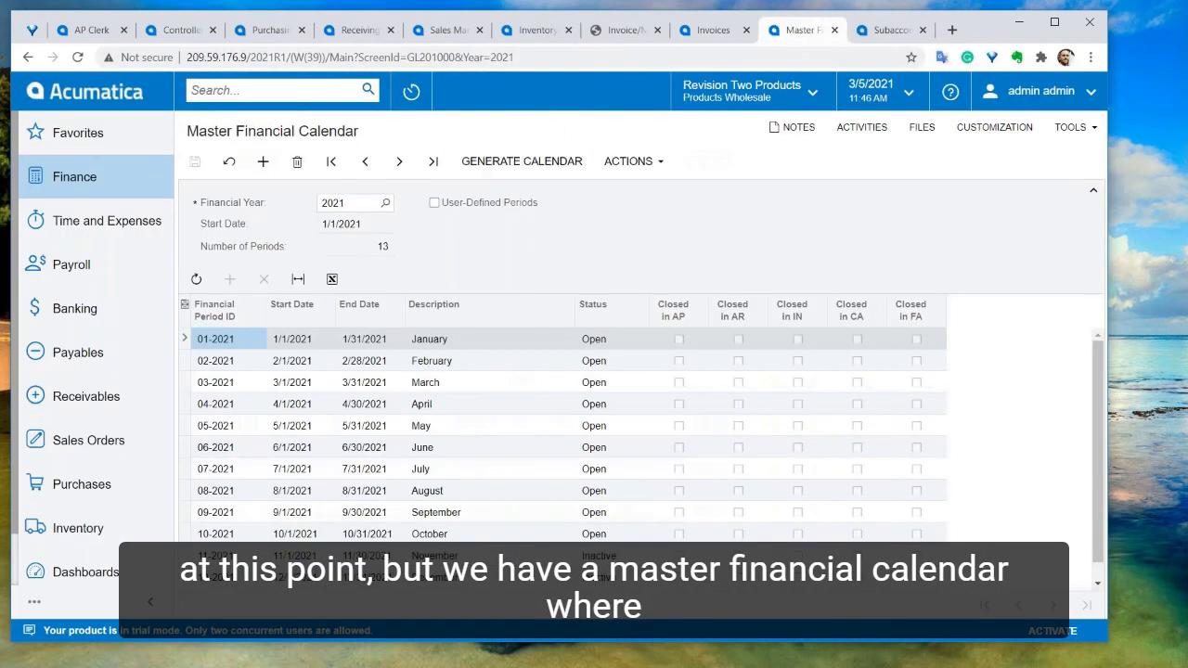
{"action": "left_click", "coordinate": [637, 162]}
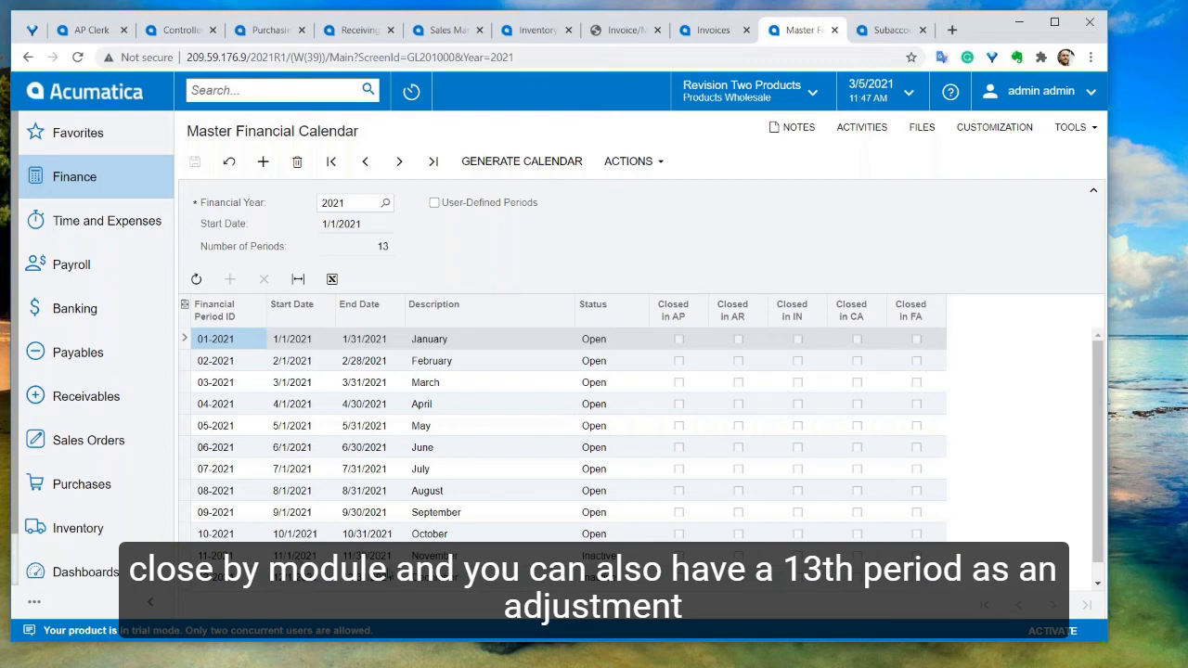
{"action": "scroll", "coordinate": [562, 455], "scroll_direction": "down", "scroll_amount": 1}
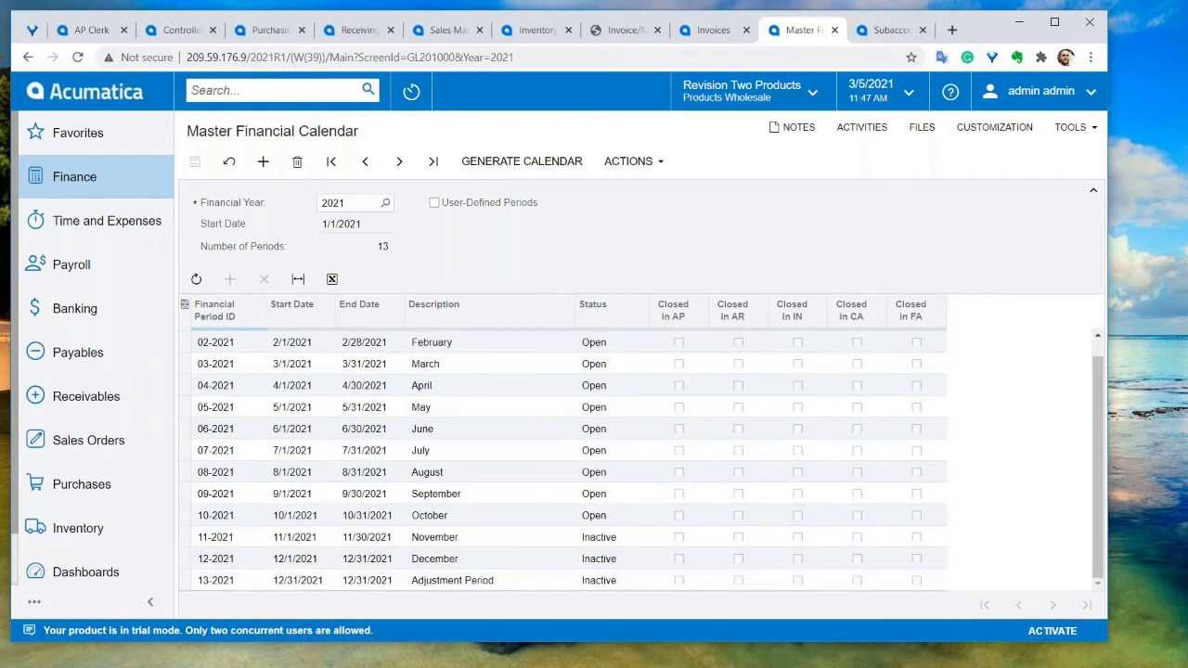
Review the company and branch list, then switch to the Subaccounts list
{"action": "left_click", "coordinate": [91, 184]}
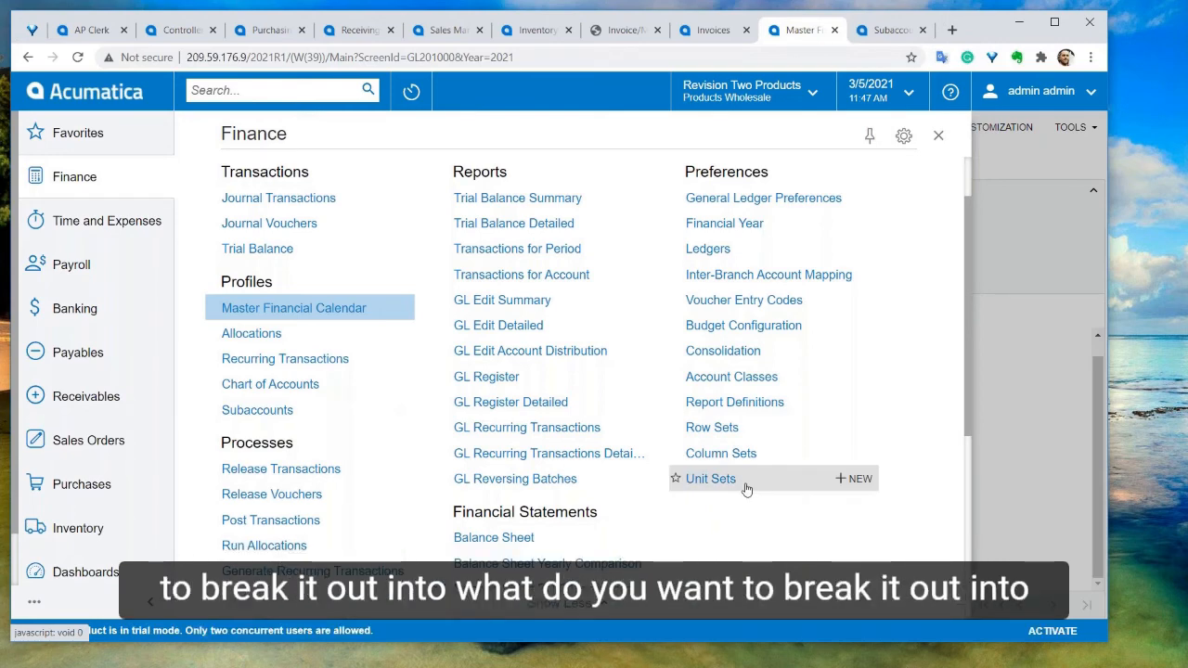
{"action": "left_click", "coordinate": [808, 104]}
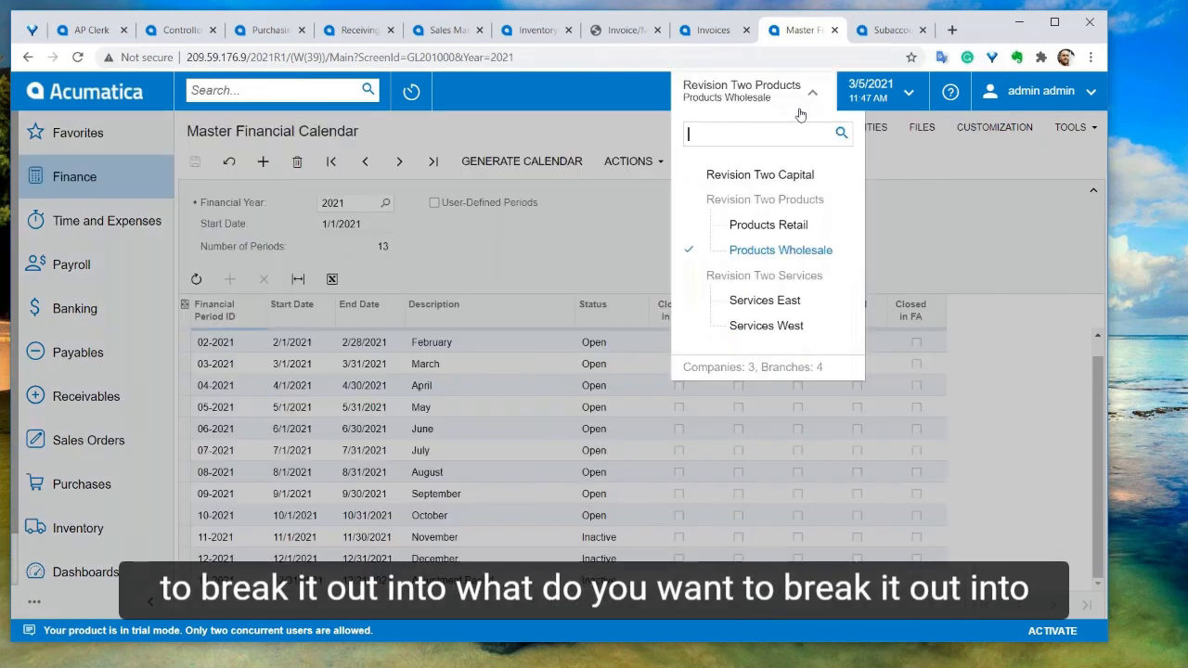
{"action": "left_click", "coordinate": [1048, 511]}
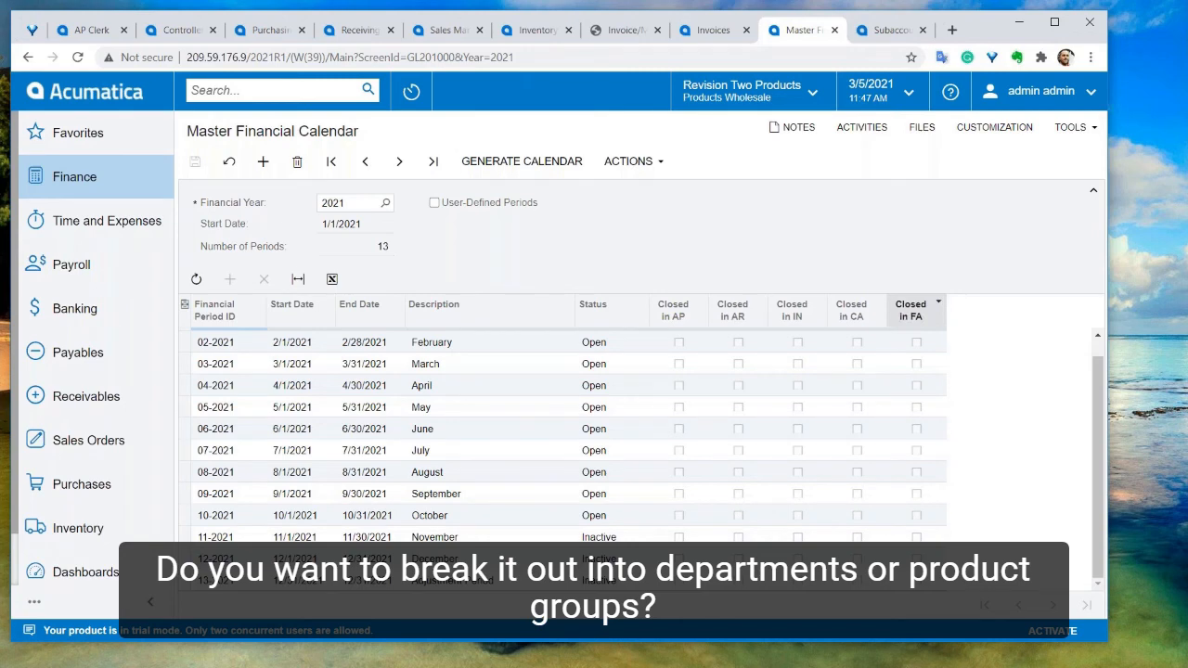
{"action": "left_click", "coordinate": [878, 30]}
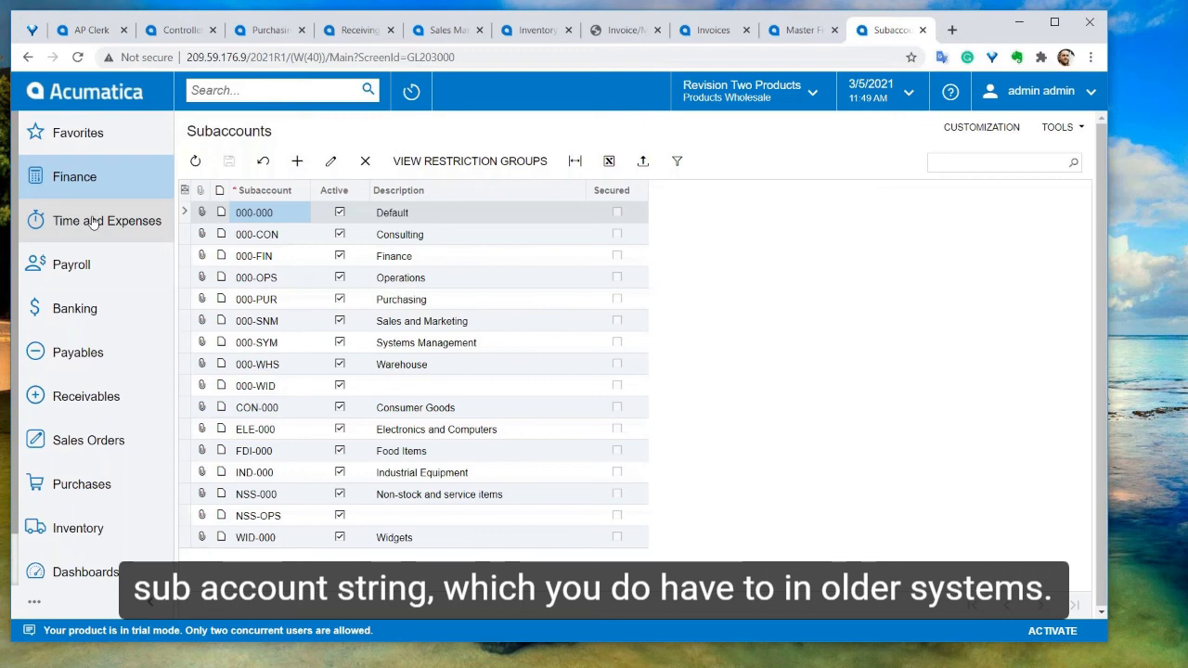
{"action": "scroll", "coordinate": [105, 436], "scroll_direction": "down", "scroll_amount": 1}
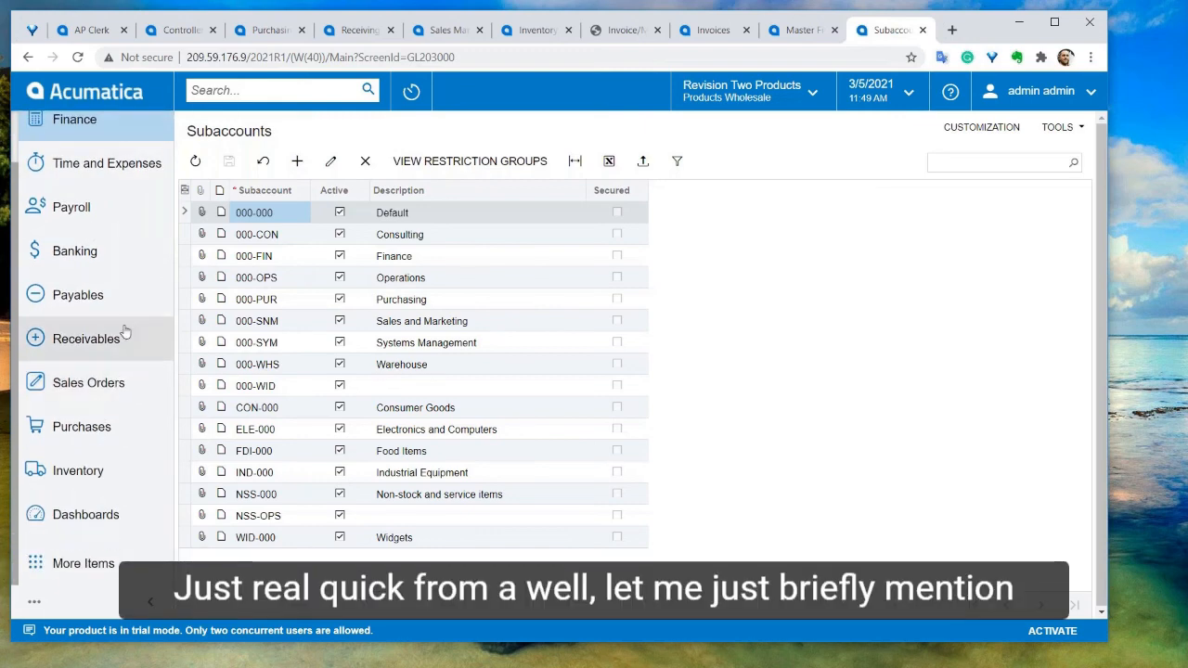
Browse the Time and Expenses workspace, then open the Opportunities workspace from More Items
{"action": "left_click", "coordinate": [111, 164]}
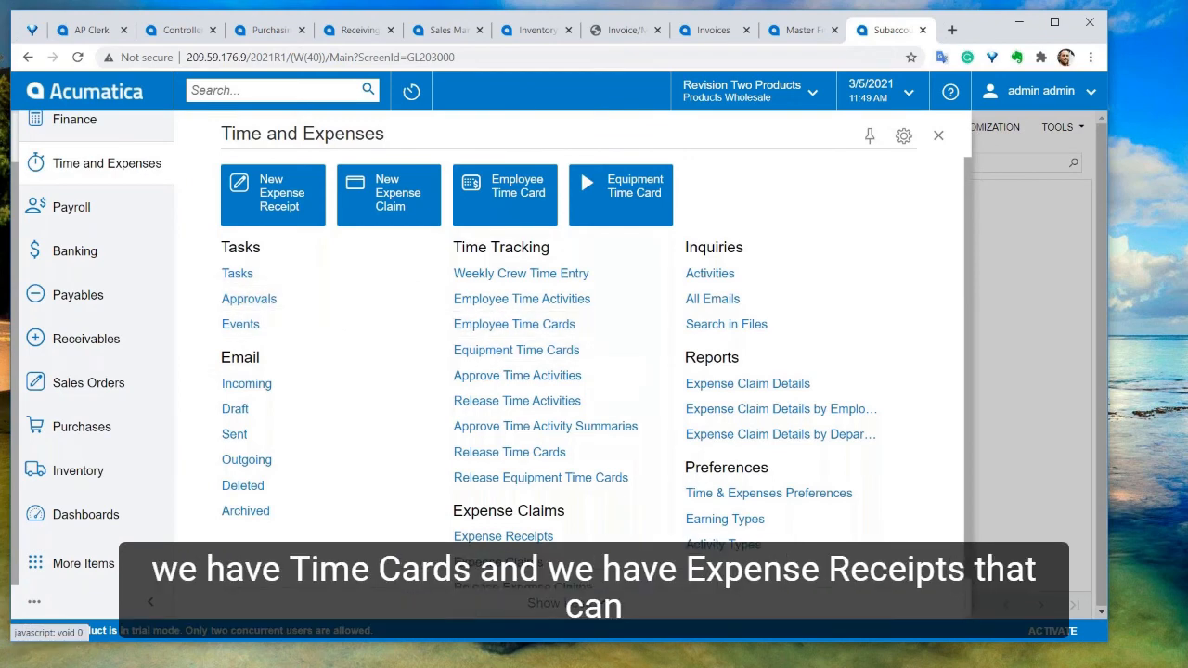
{"action": "scroll", "coordinate": [508, 537], "scroll_direction": "down", "scroll_amount": 1}
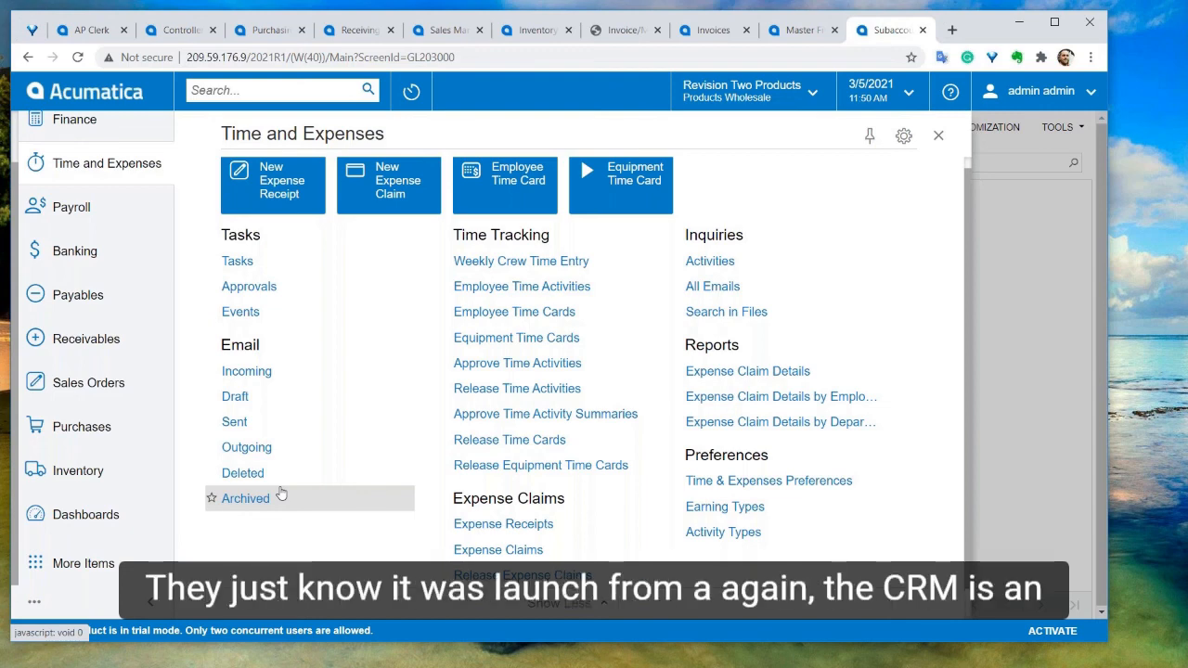
{"action": "scroll", "coordinate": [302, 492], "scroll_direction": "up", "scroll_amount": 1}
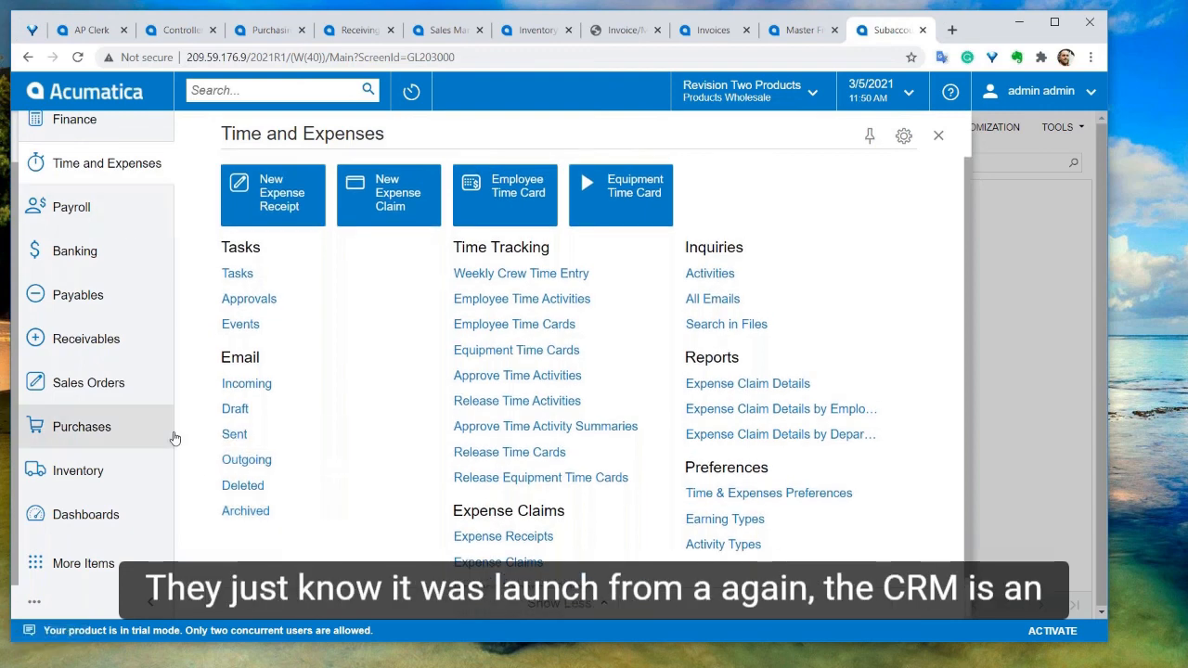
{"action": "left_click", "coordinate": [112, 566]}
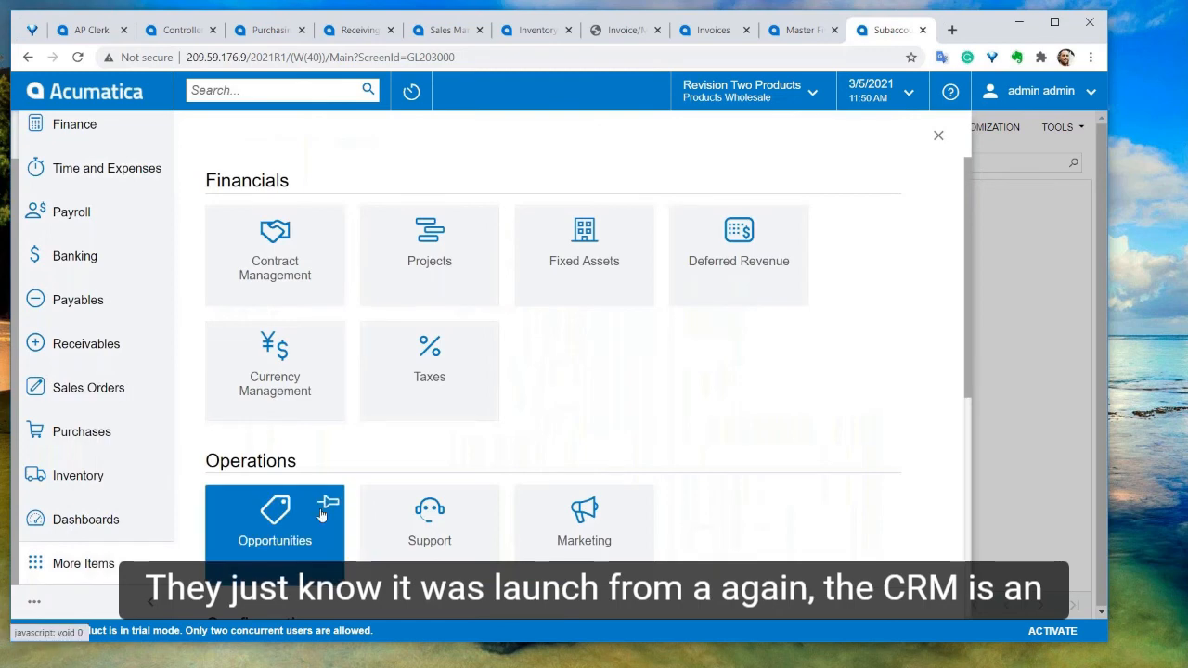
{"action": "scroll", "coordinate": [289, 397], "scroll_direction": "down", "scroll_amount": 3}
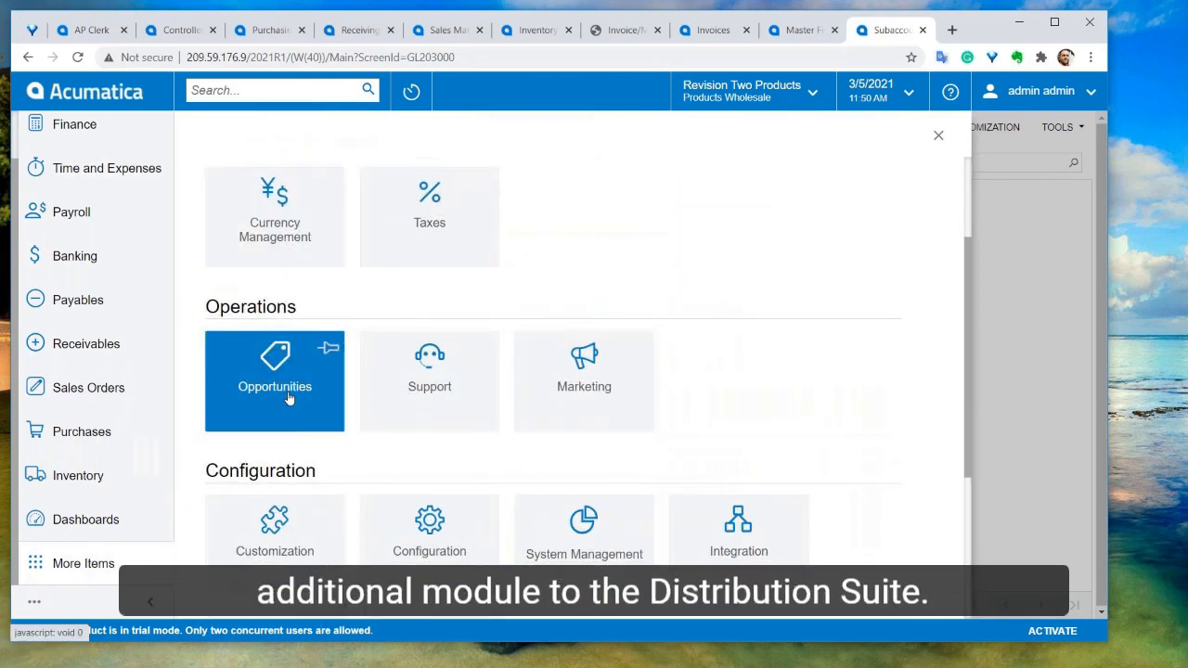
{"action": "left_click", "coordinate": [288, 397]}
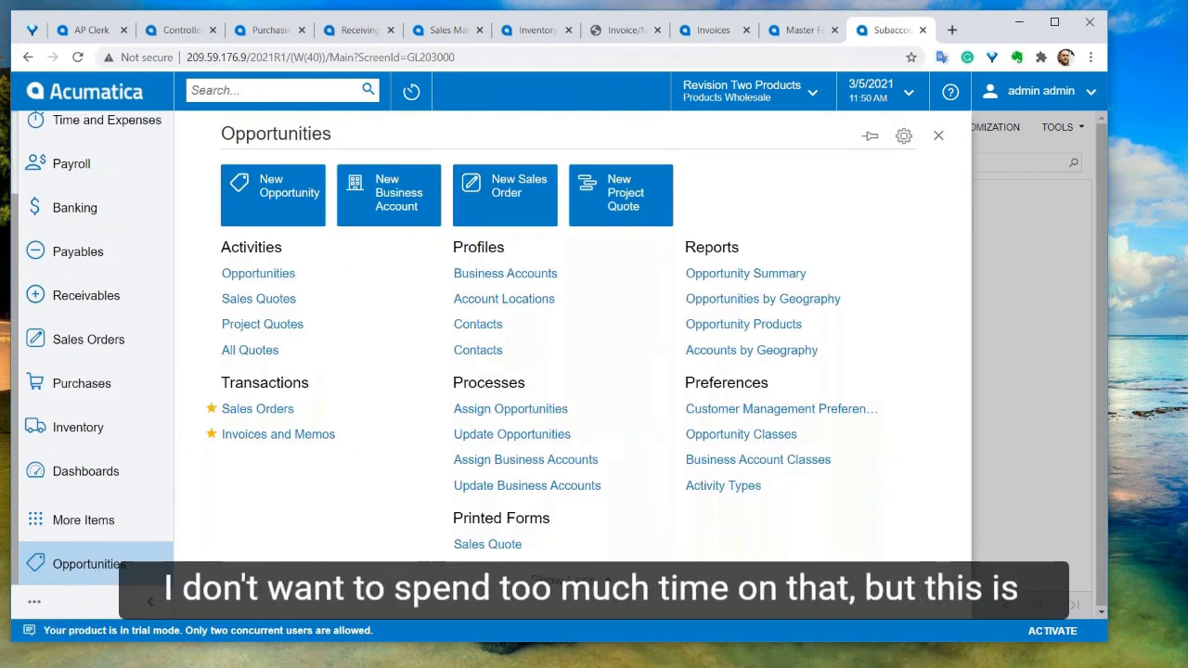
Open the Opportunities list and open the Alta Ace opportunity Quote for custom order
{"action": "left_click", "coordinate": [259, 274]}
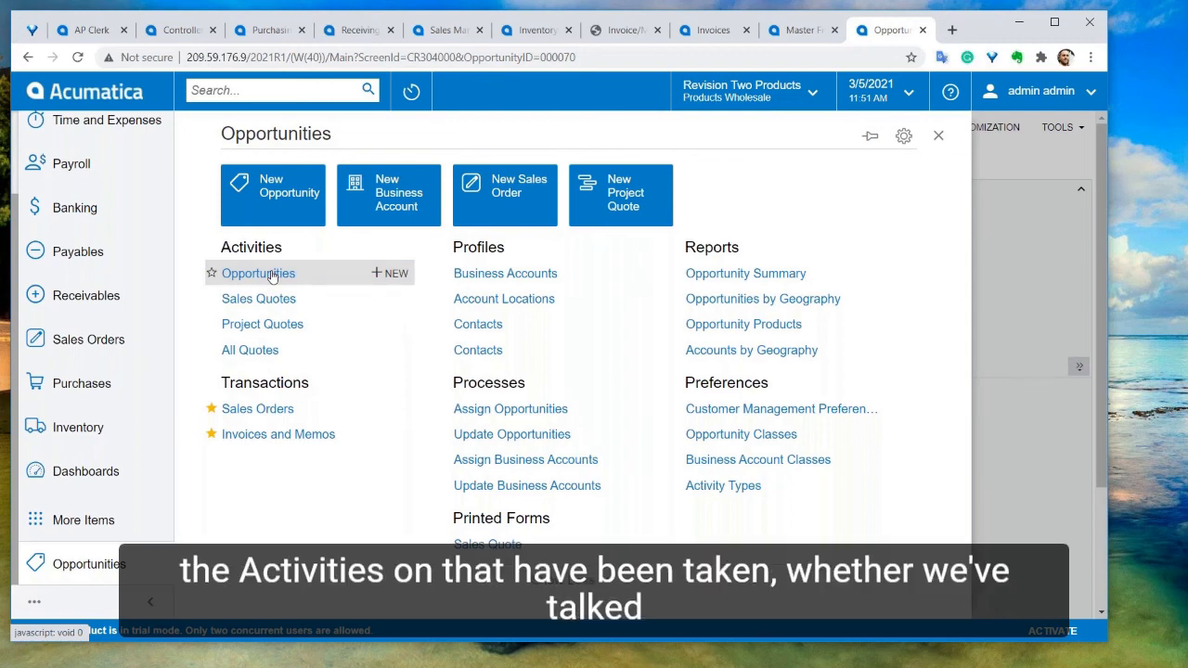
{"action": "left_click", "coordinate": [271, 275]}
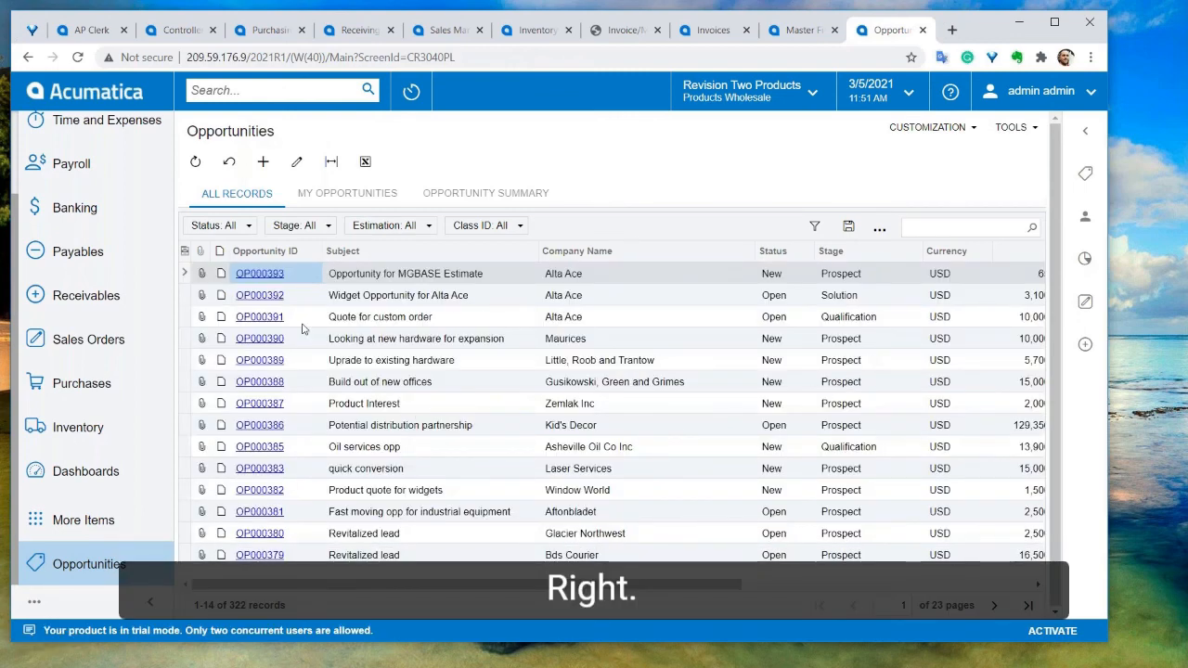
{"action": "left_click", "coordinate": [258, 317]}
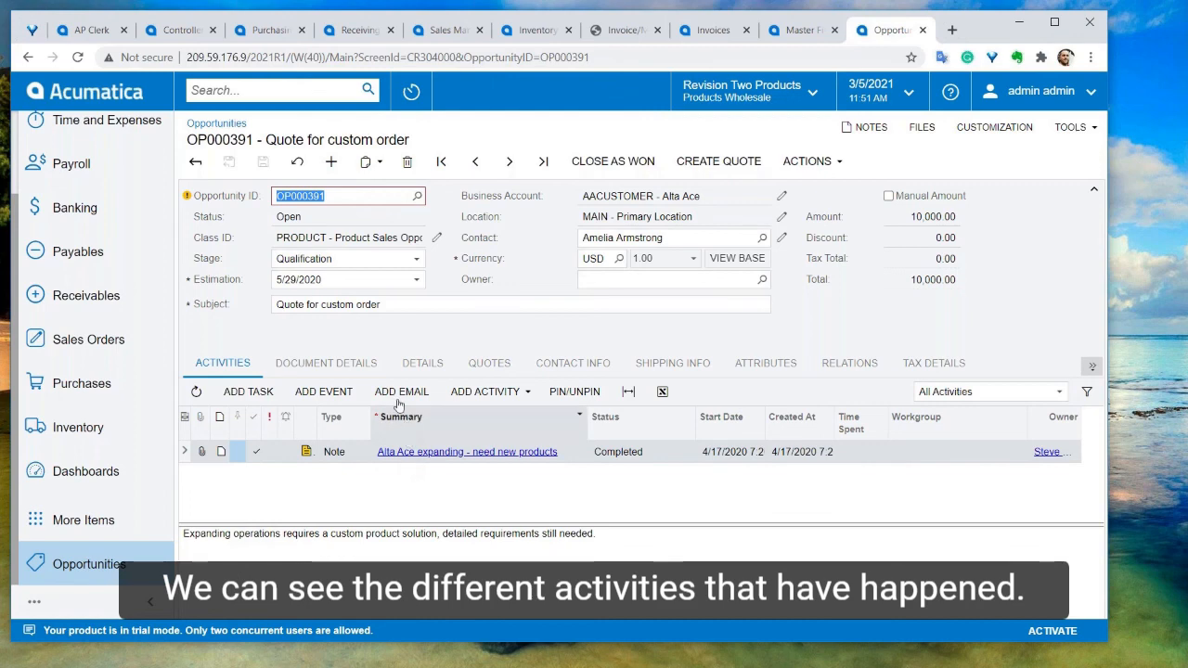
View the opportunity's Quotes tab and the list of available actions
{"action": "left_click", "coordinate": [478, 369]}
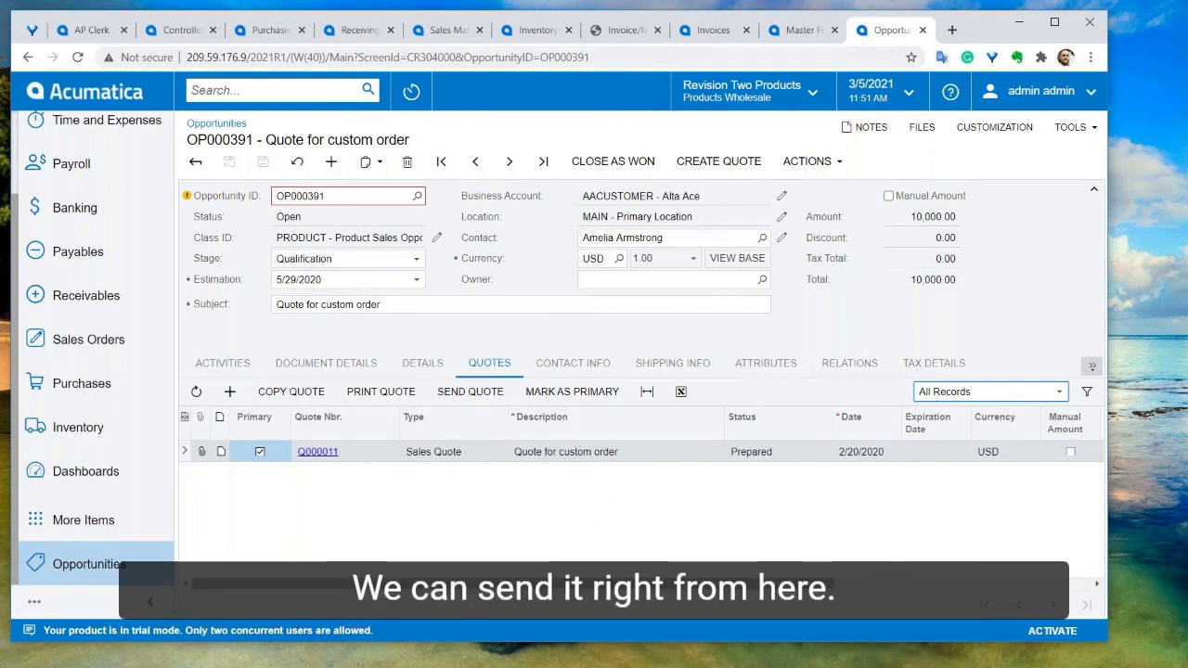
{"action": "left_click", "coordinate": [809, 161]}
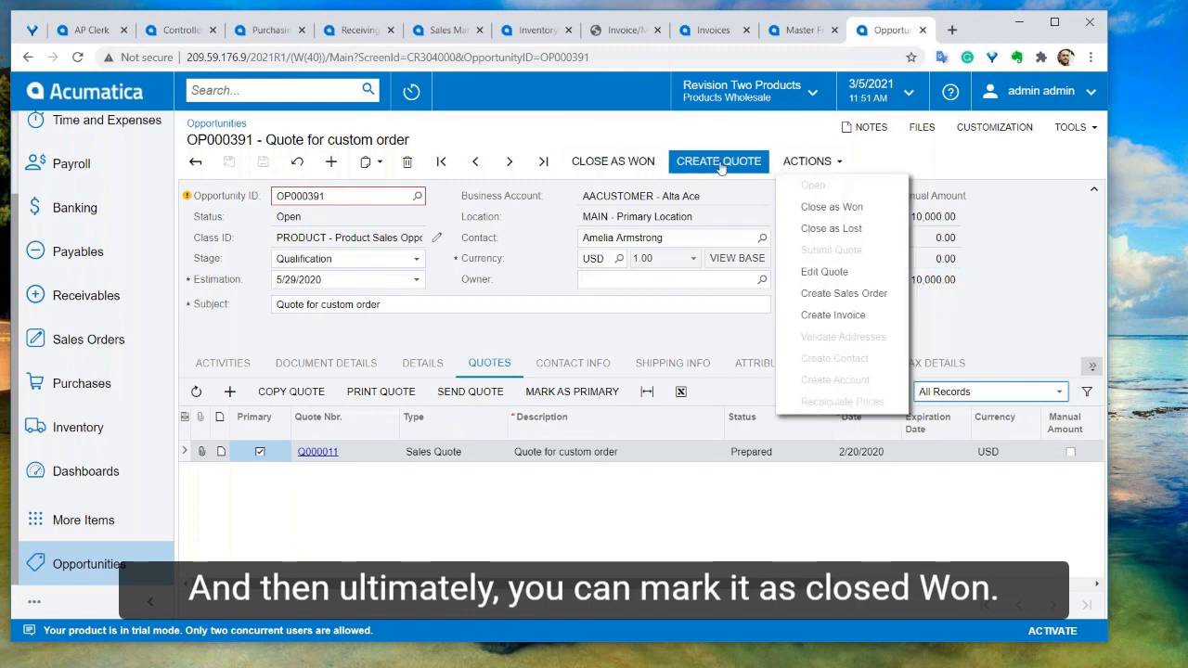
{"action": "left_click", "coordinate": [809, 161]}
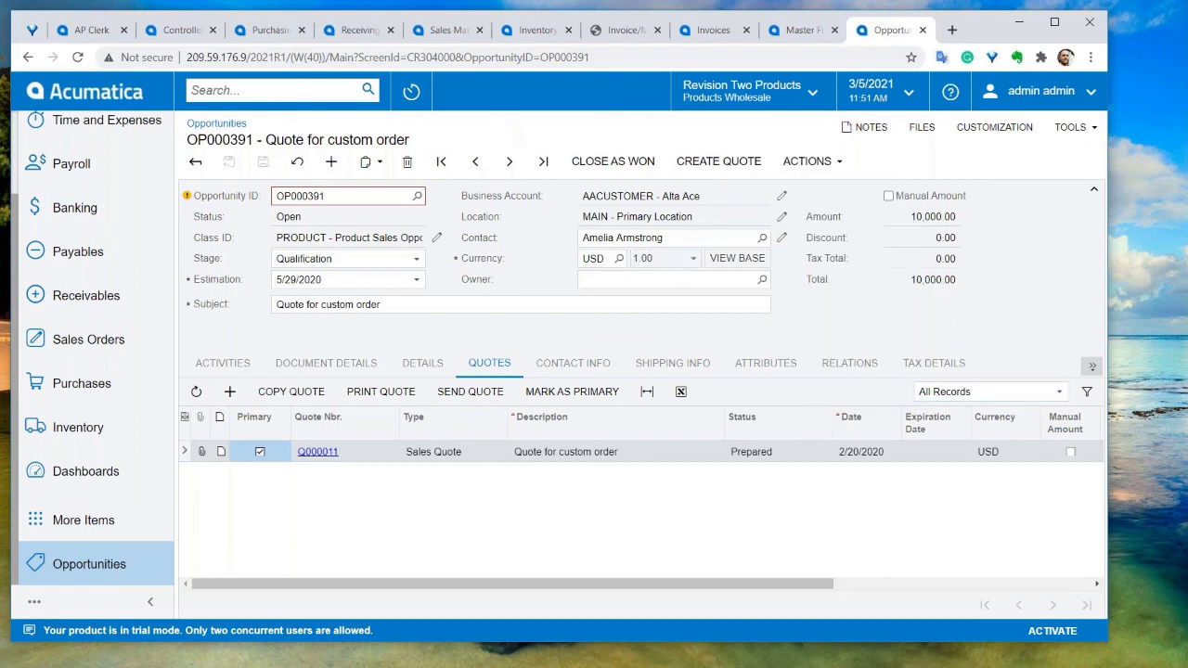
Browse the opportunity's Stage options without changing the stage
{"action": "left_click", "coordinate": [414, 261]}
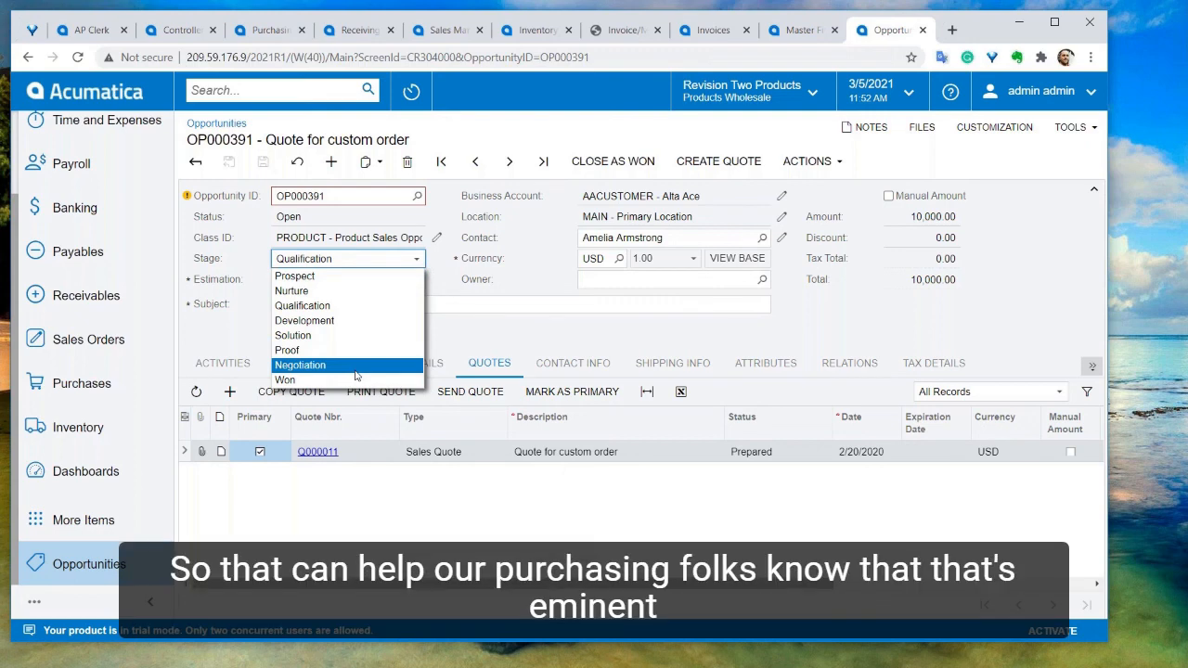
{"action": "key", "text": "Up"}
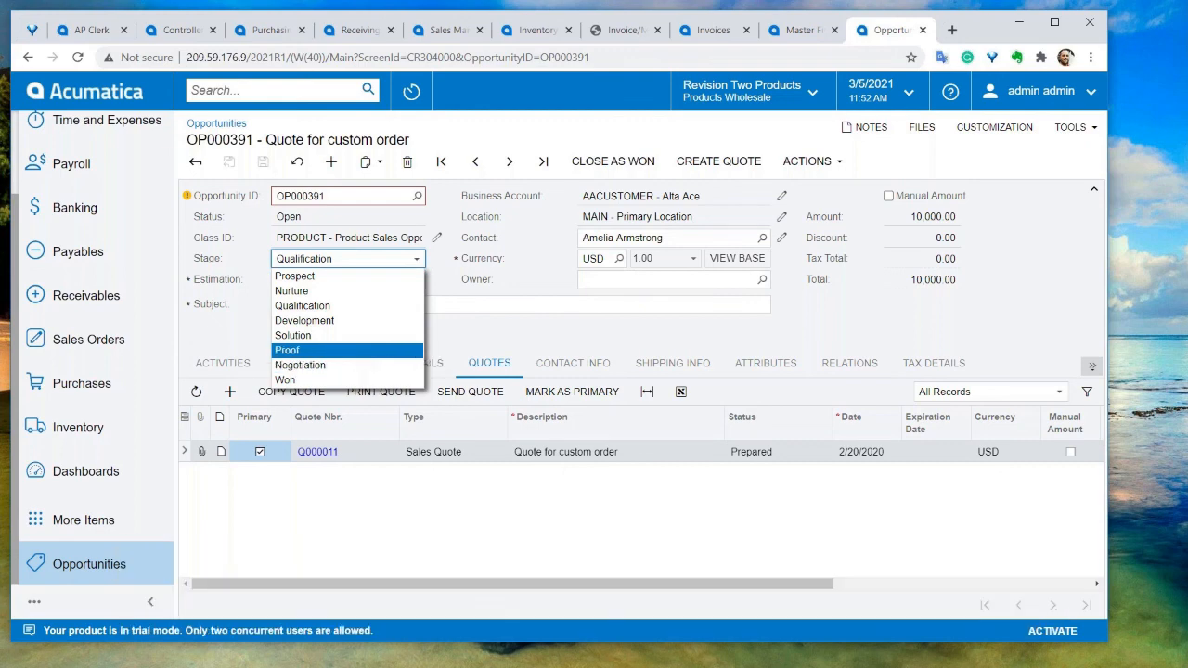
{"action": "left_click", "coordinate": [530, 341]}
{"action": "scroll", "coordinate": [138, 393], "scroll_direction": "up", "scroll_amount": 2}
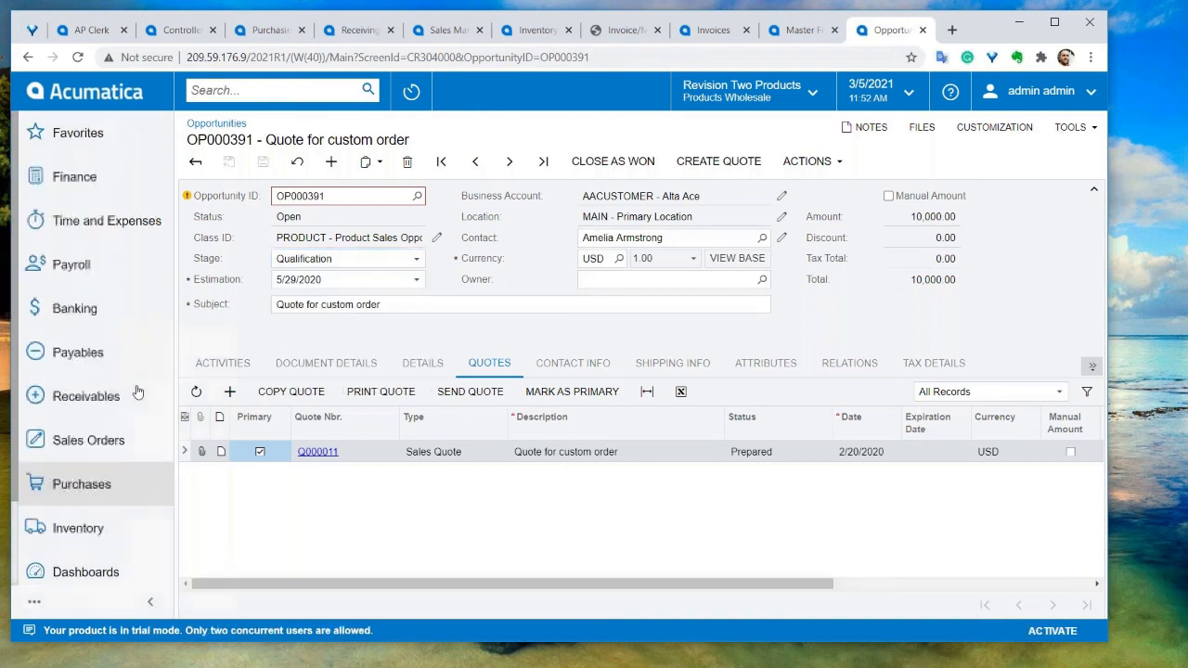